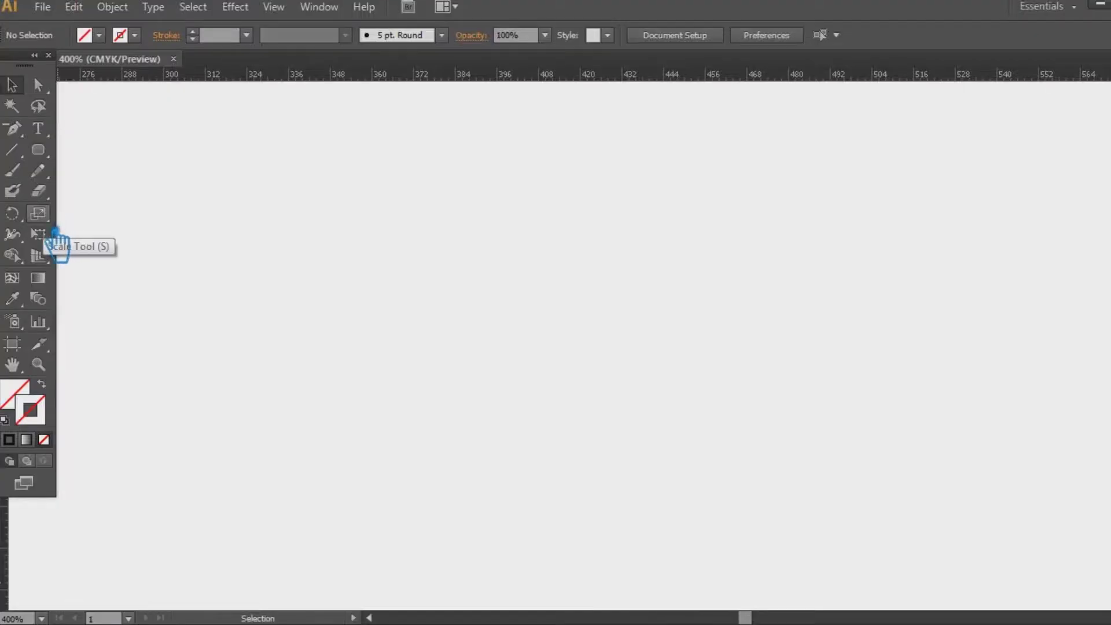
Step: Draw a square on the empty canvas with the Rectangle Tool
left_click(58, 156)
left_click_drag(59, 157, 93, 149)
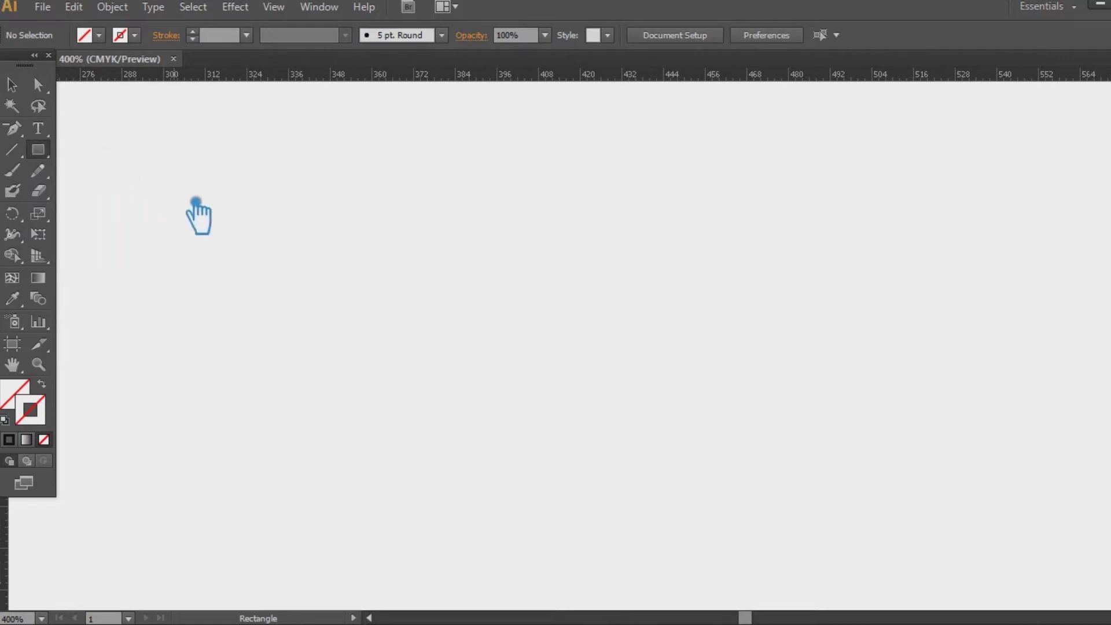
left_click_drag(199, 227, 343, 371)
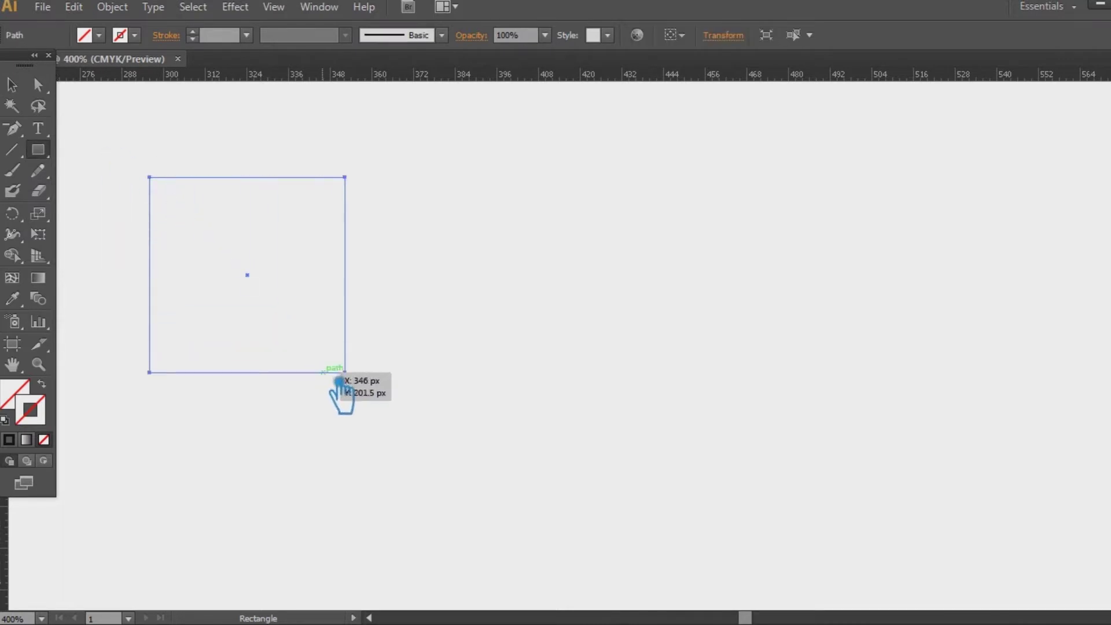
Step: Give the square a black 5 pt outline, trying 7 pt first
left_click(26, 439)
left_click(217, 35)
type("7")
key("Return")
key("Down")
key("Down")
key("Down")
key("Up")
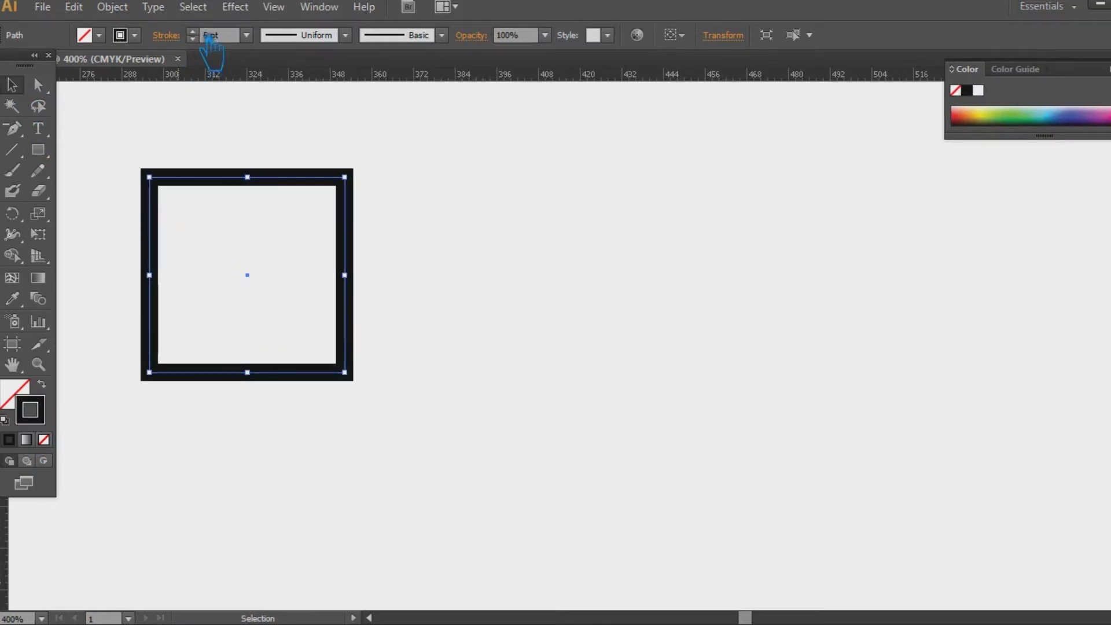
left_click(448, 264)
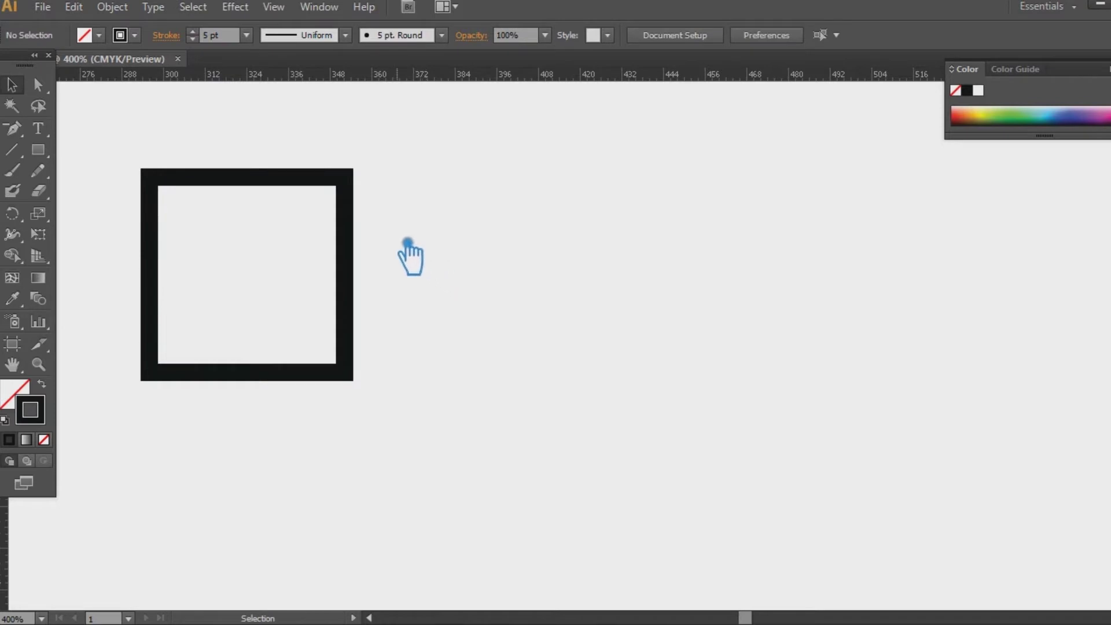
left_click(364, 265)
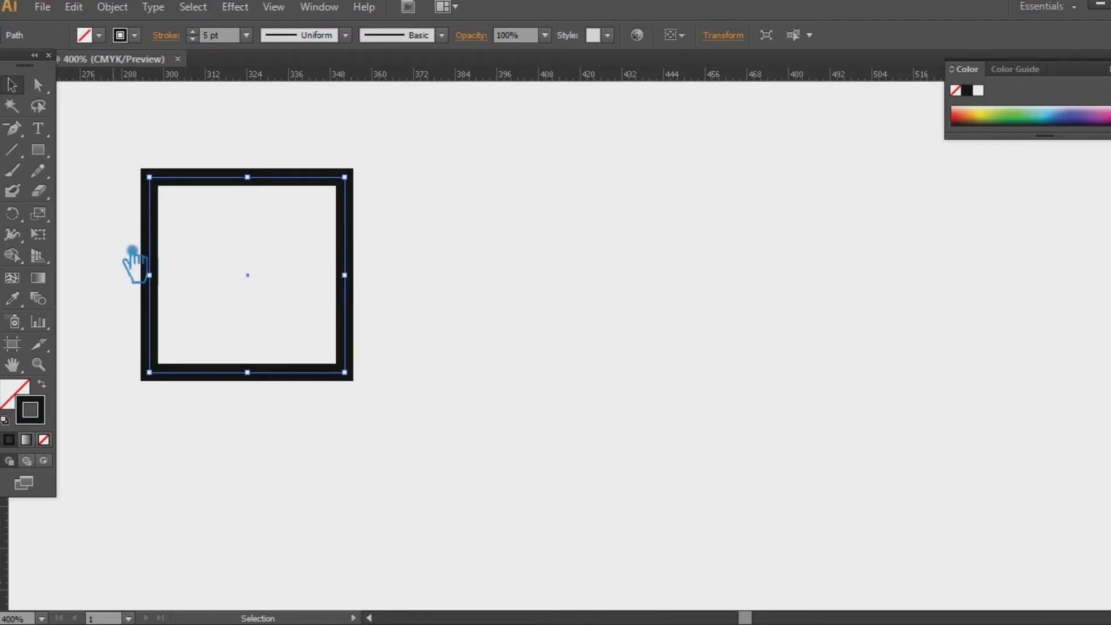
Step: Scale a copy into a small bottom-left square and stretch it into a tall rectangle
key("v")
left_click_drag(346, 176, 231, 328)
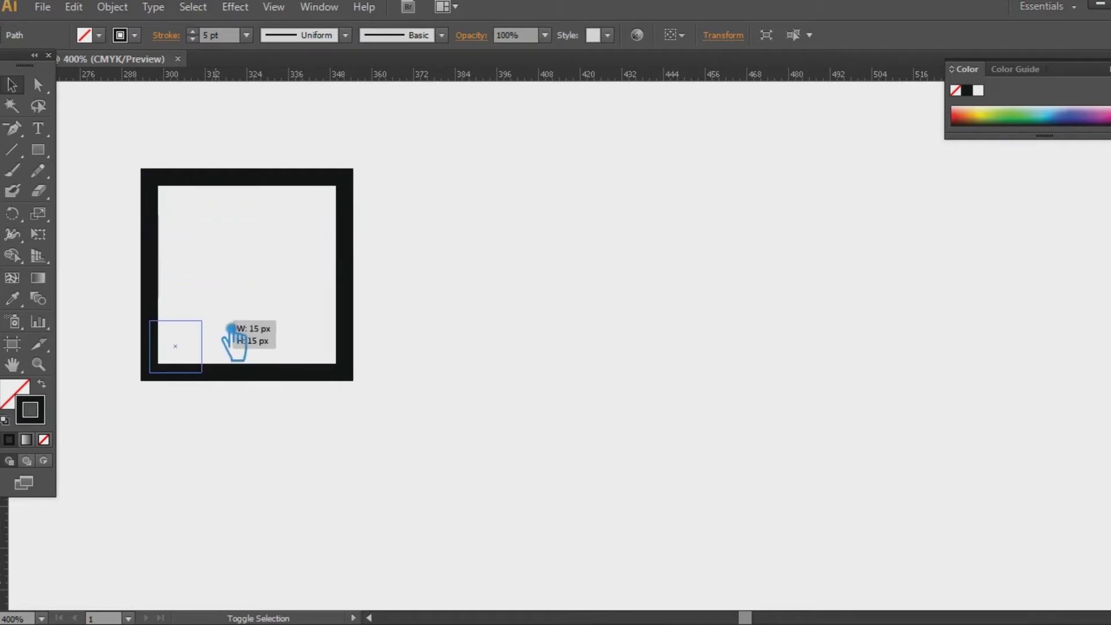
key("a")
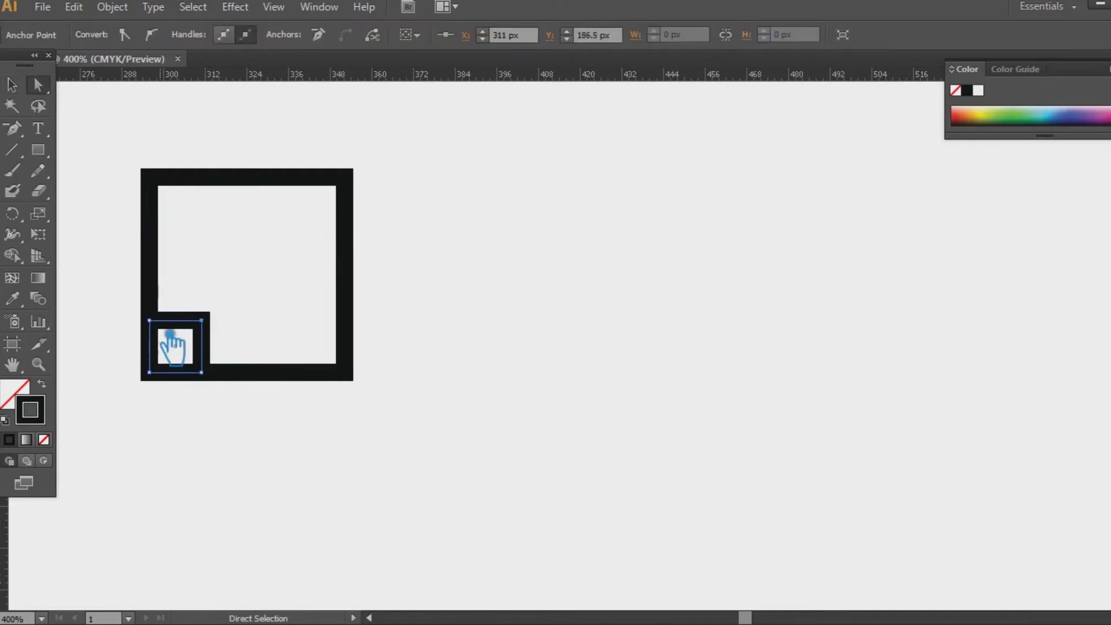
left_click_drag(217, 329, 217, 185)
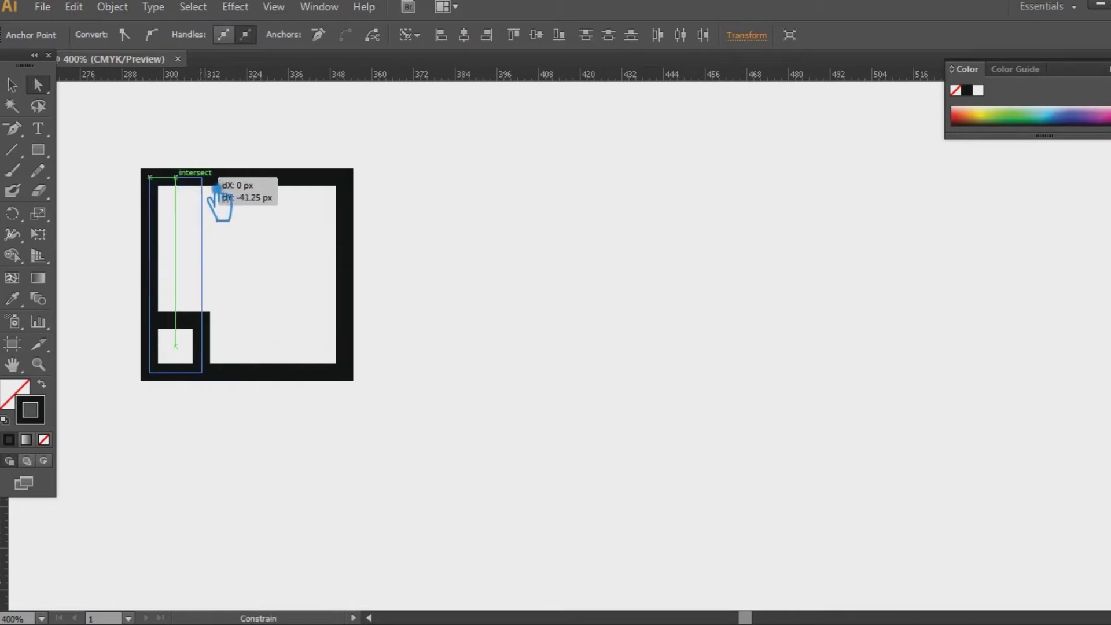
left_click_drag(216, 188, 215, 228)
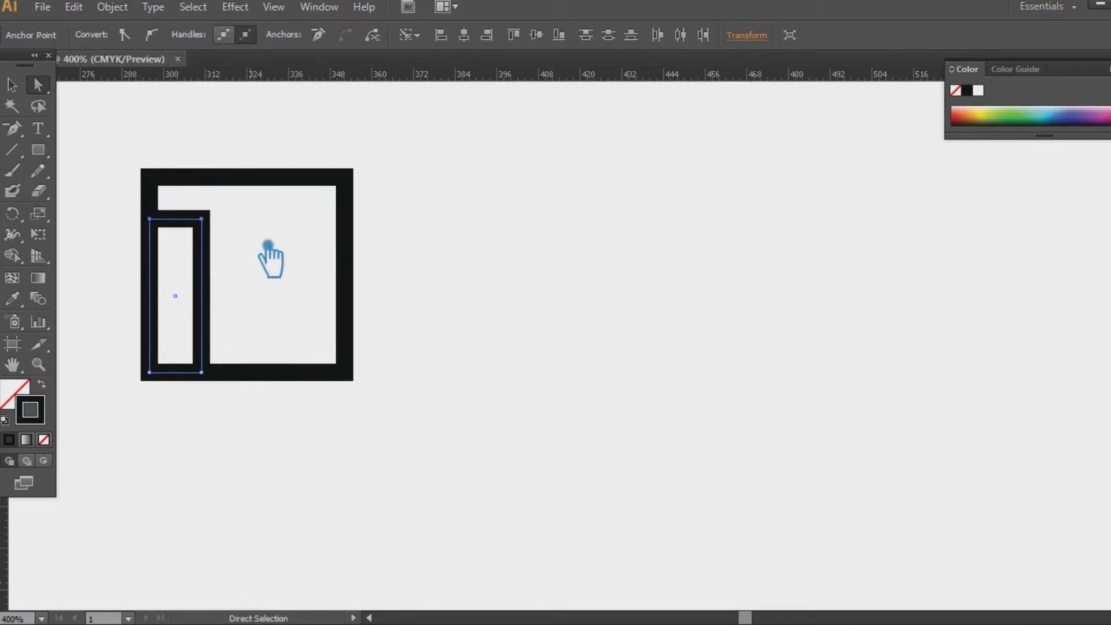
Step: Nudge the tall rectangle right and select its top anchors
key("v")
key("Right")
key("Right")
key("Right")
key("Right")
key("Right")
key("Right")
key("Right")
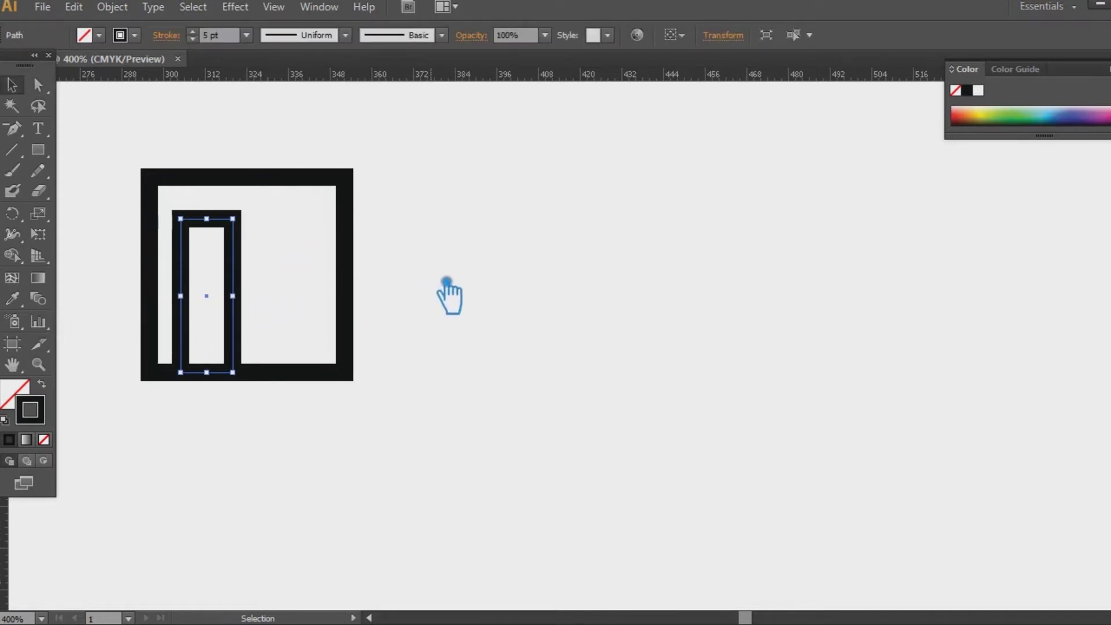
key("Right")
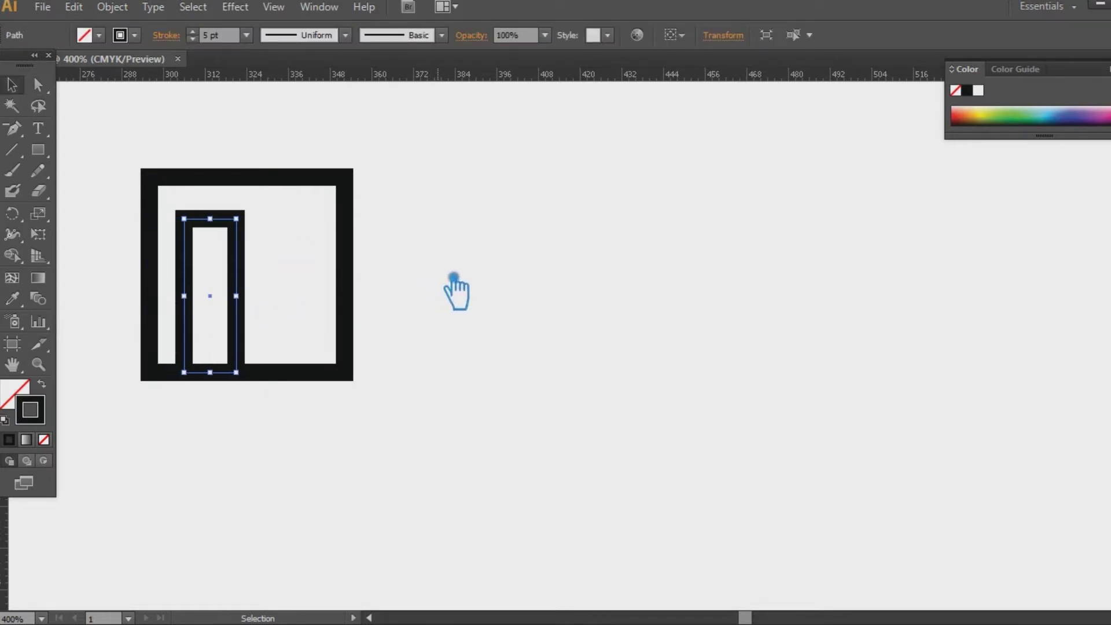
key("a")
left_click_drag(272, 207, 181, 238)
Step: Raise the bar's top edge slightly and place a duplicate bar beside it
key("Up")
key("Up")
key("Up")
key("v")
left_click(523, 268)
left_click_drag(249, 305, 359, 307)
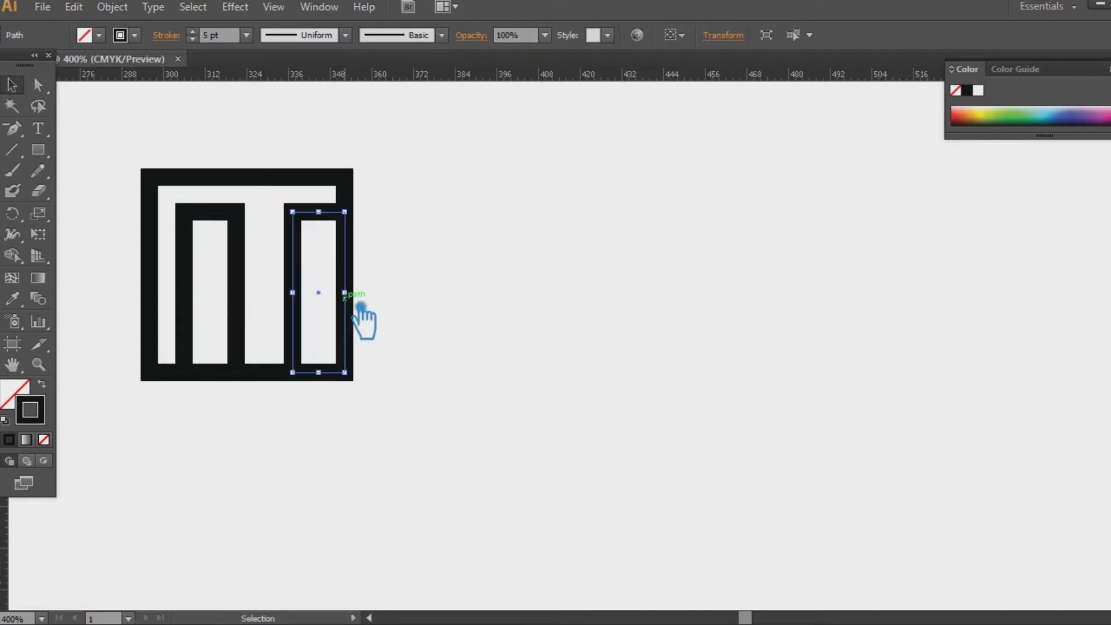
left_click_drag(313, 276, 282, 276)
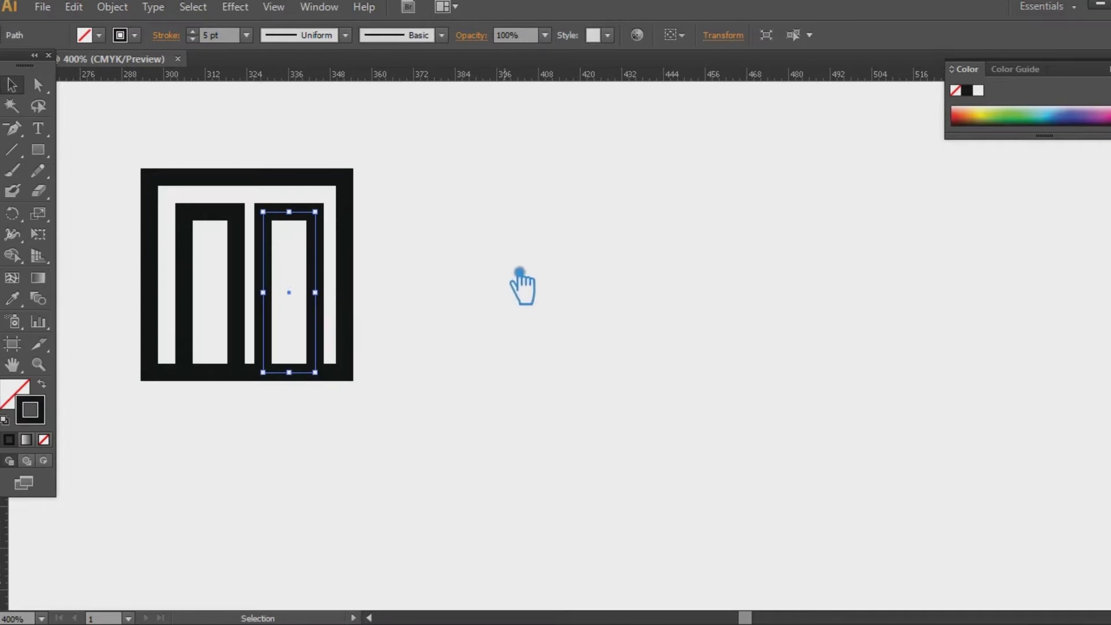
key("Right")
key("Right")
key("Right")
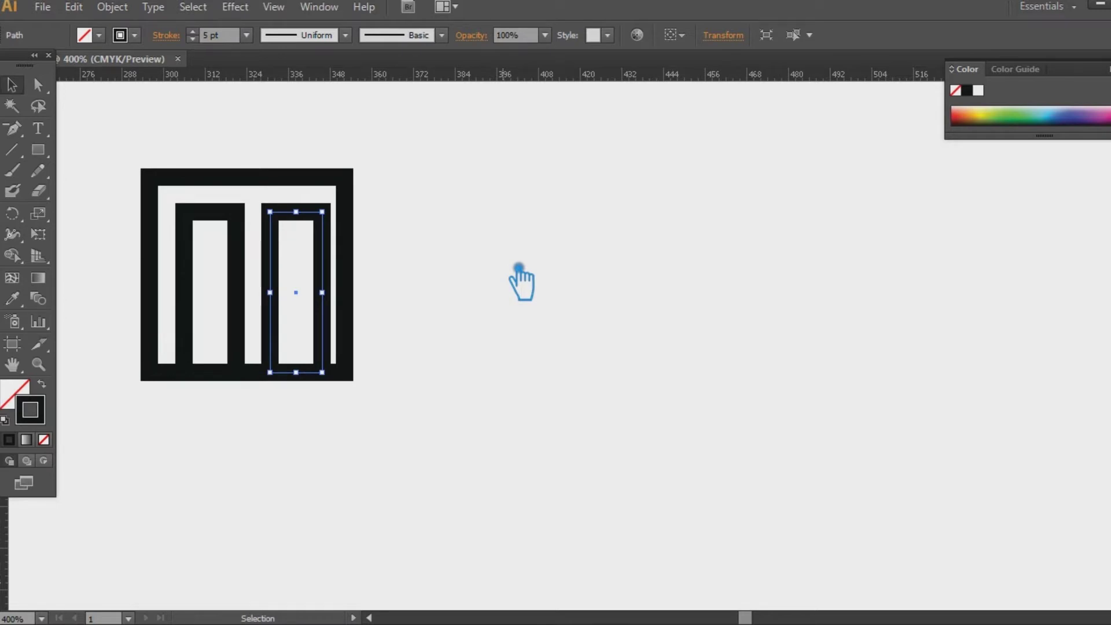
Step: Widen the square frame by nudging its right-side anchors outward
left_click(520, 267)
key("a")
left_click(346, 178)
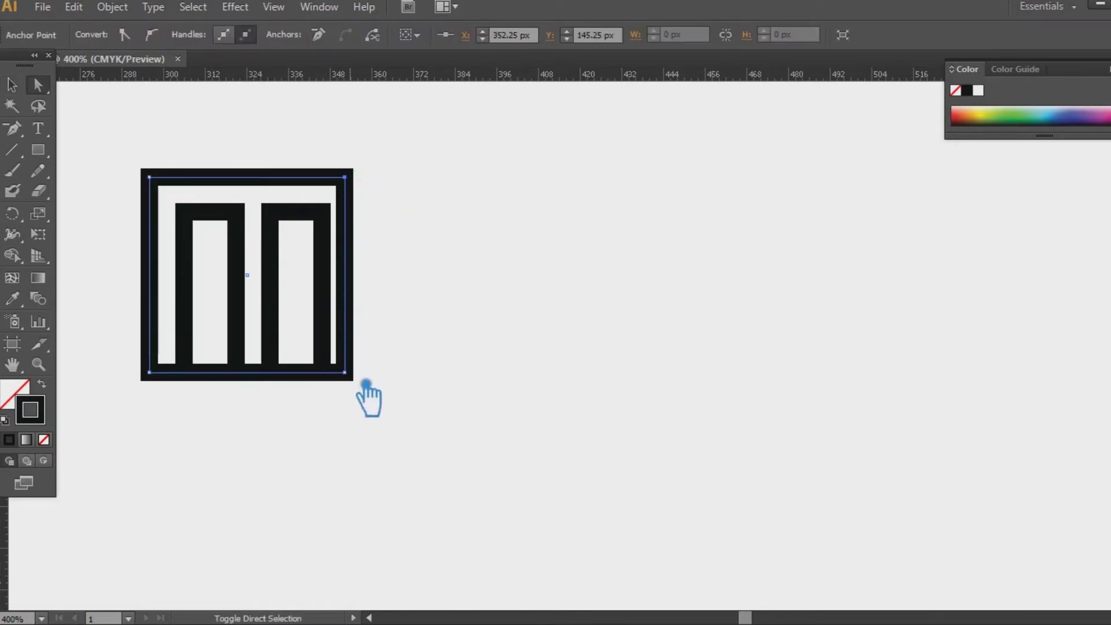
left_click(347, 373, "shift")
key("Right")
key("Right")
key("Right")
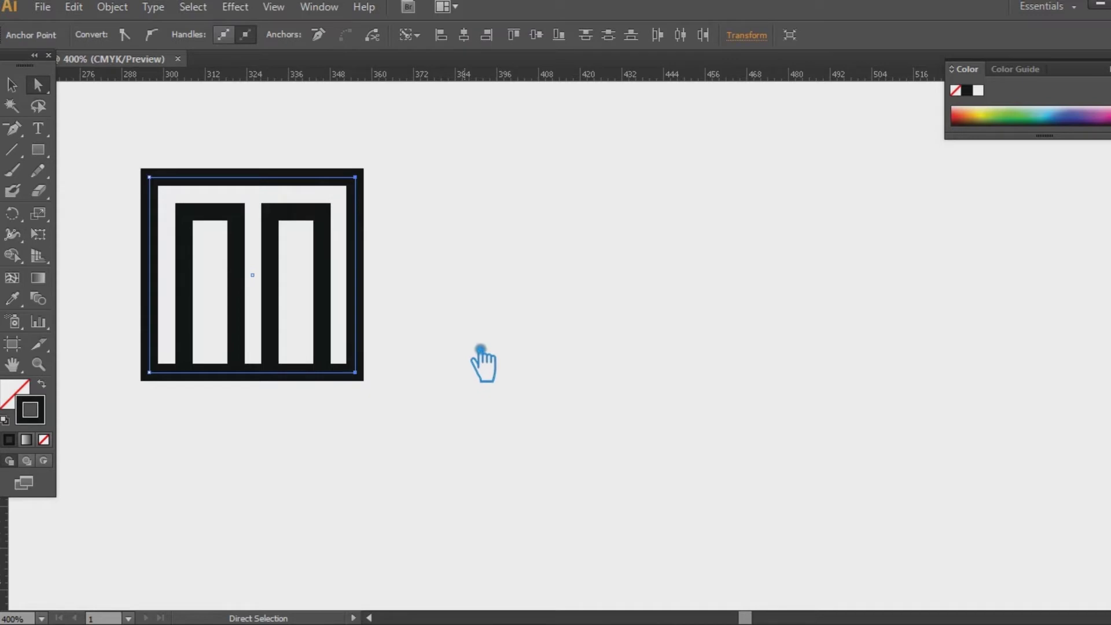
key("Right")
left_click(12, 84)
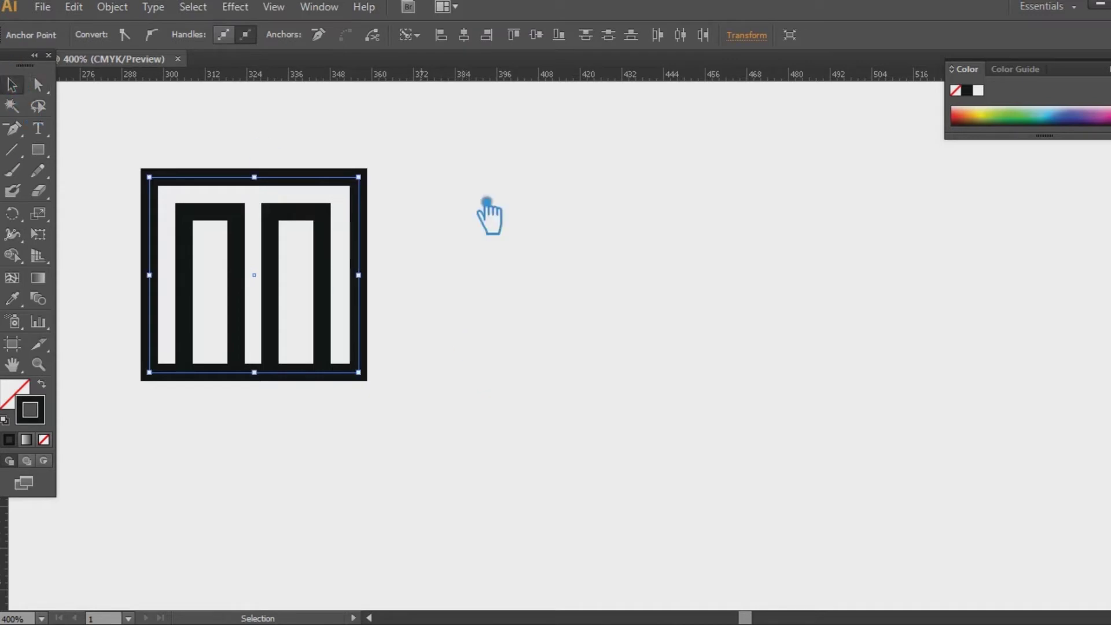
left_click(522, 221)
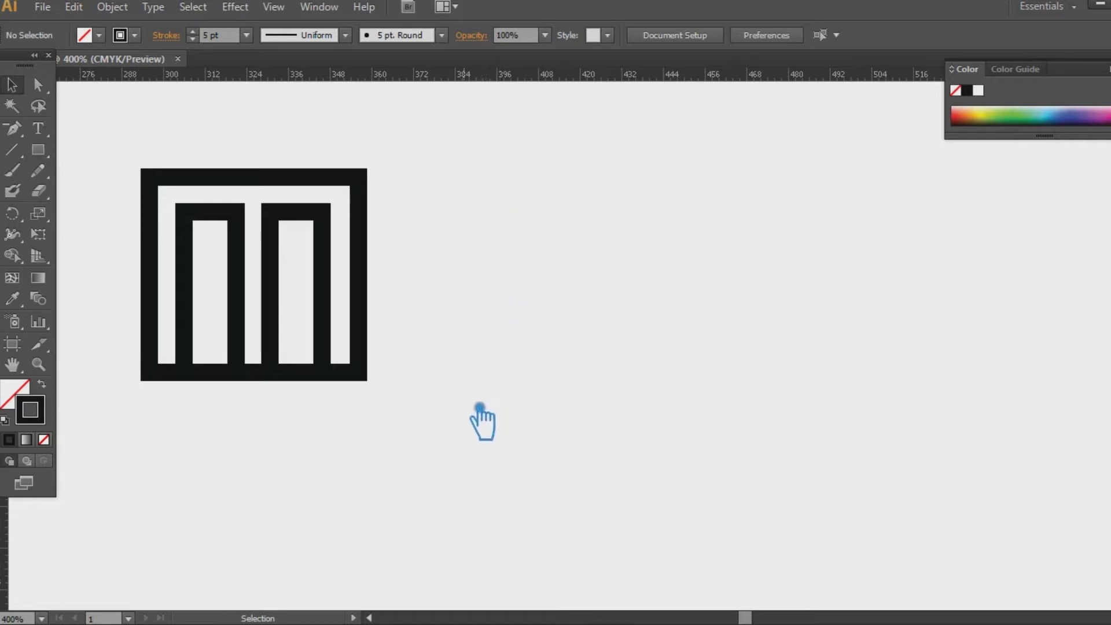
Step: Duplicate the whole framed two-bar design to the right of the original
left_click_drag(462, 405, 426, 238)
left_click_drag(433, 223, 128, 152)
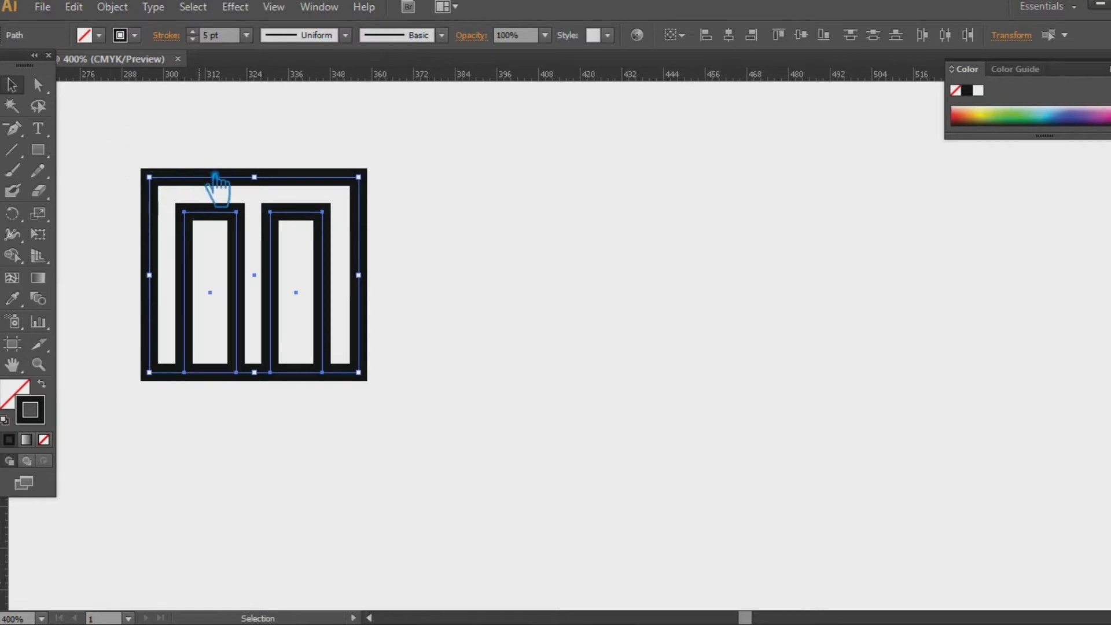
left_click(478, 284)
left_click_drag(383, 275, 874, 276)
left_click(517, 303)
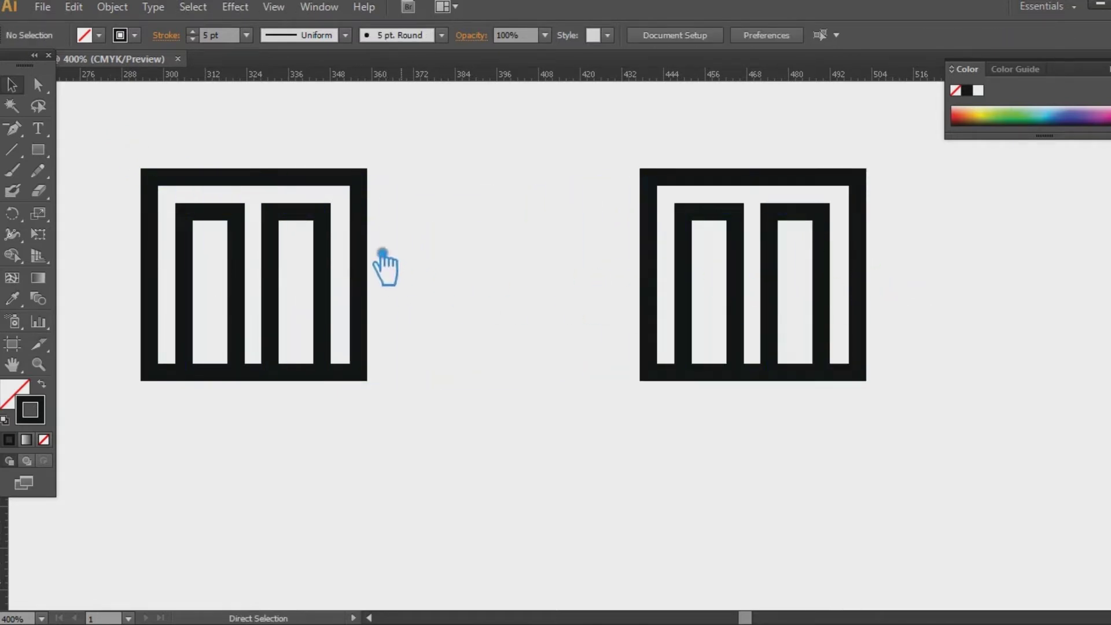
left_click(12, 149)
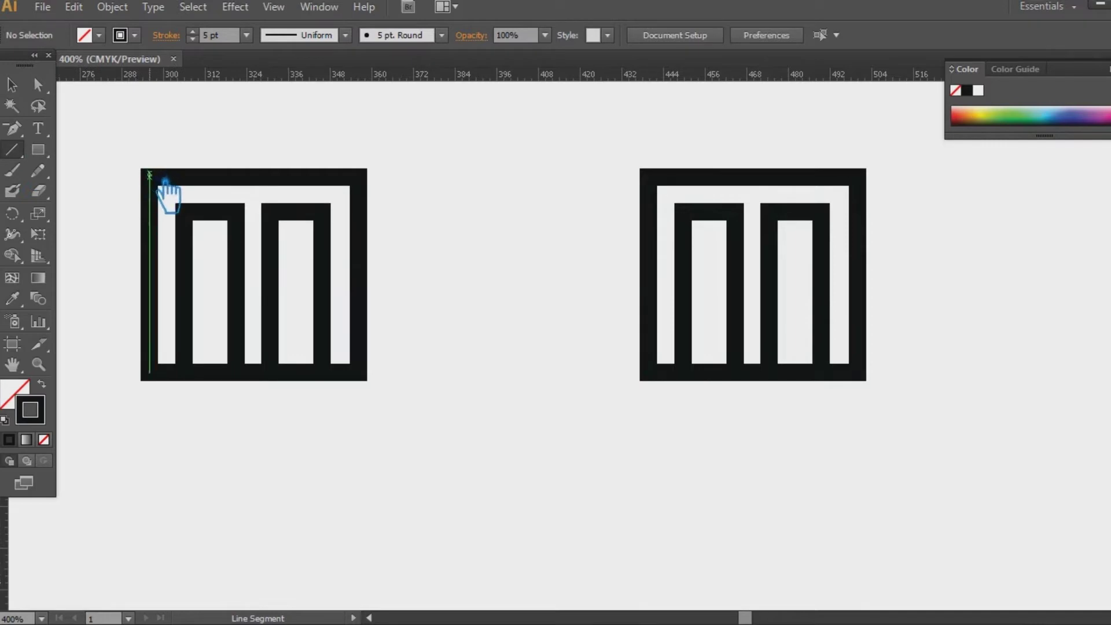
Step: Draw a stroke-less top-left to bottom-right diagonal extending past the square
left_click_drag(165, 184, 374, 383)
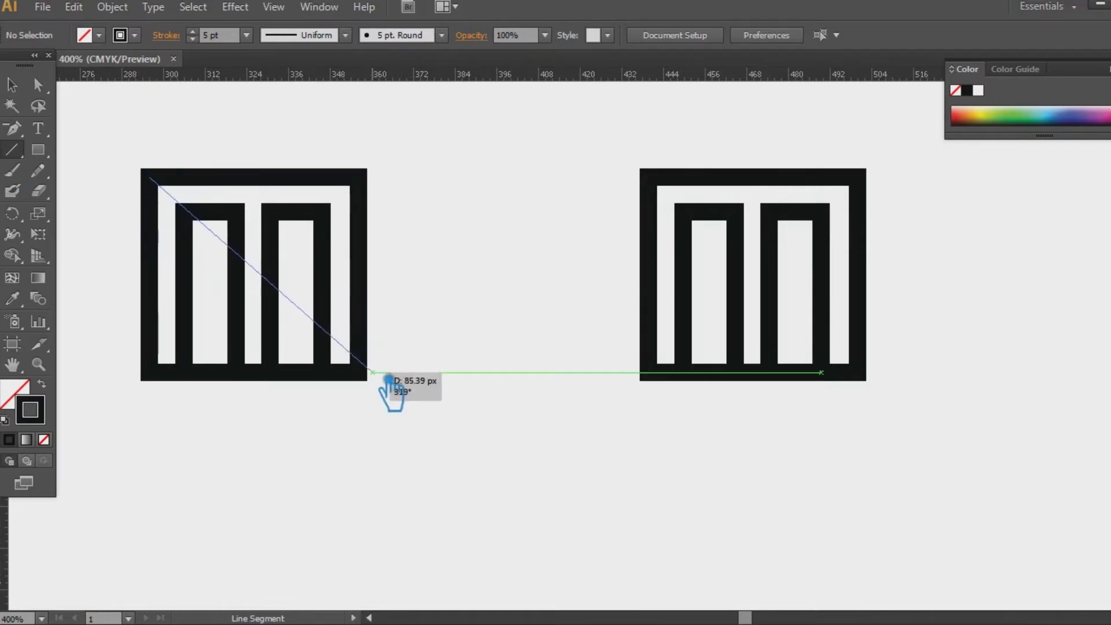
left_click_drag(374, 384, 376, 385)
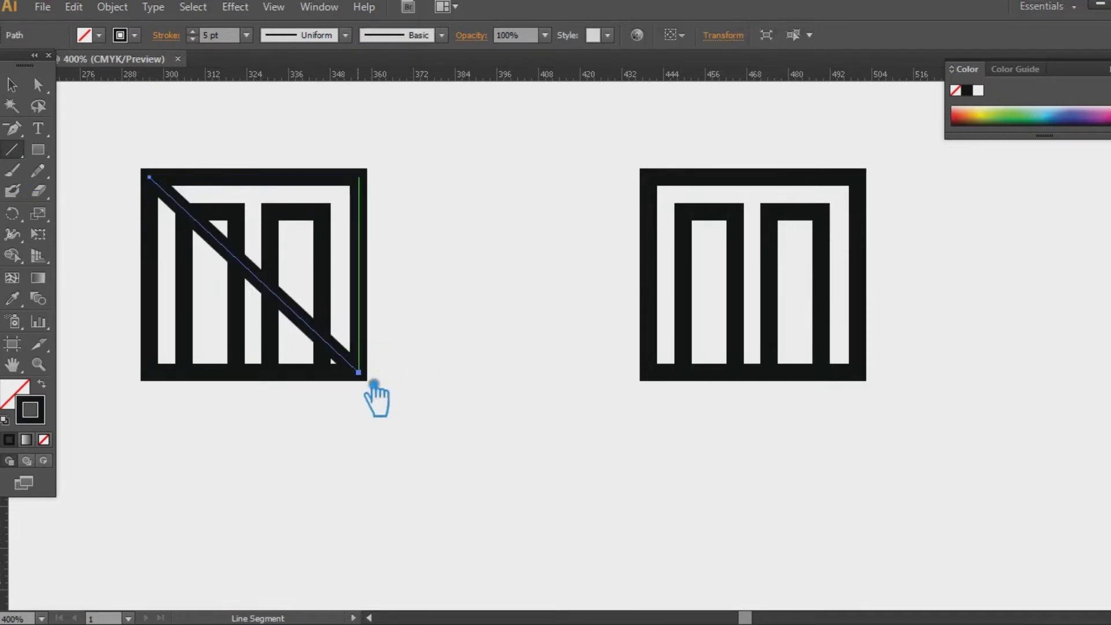
left_click(12, 85)
left_click_drag(359, 177, 498, 165)
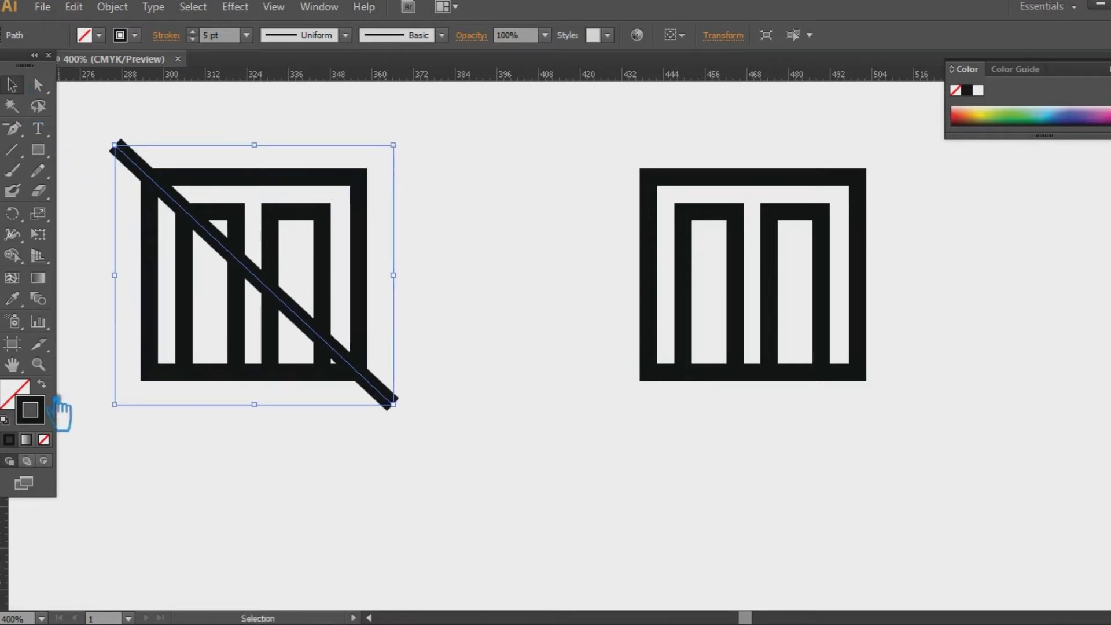
left_click(44, 440)
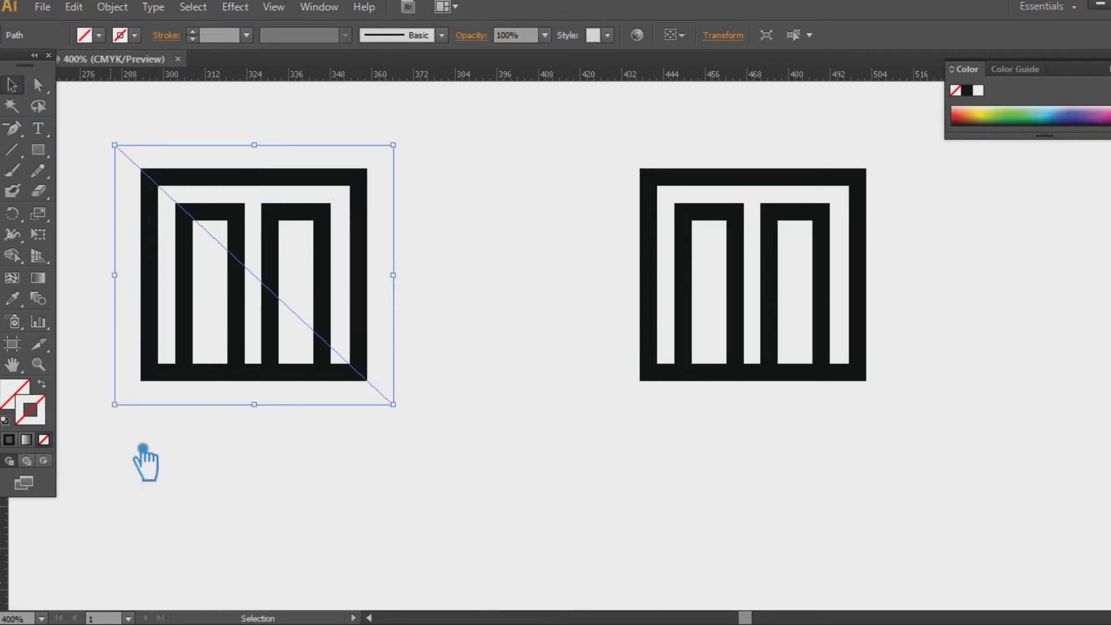
left_click(505, 238)
Step: Draw the top-right to bottom-left diagonal, extending it beyond the square
left_click_drag(359, 177, 176, 371)
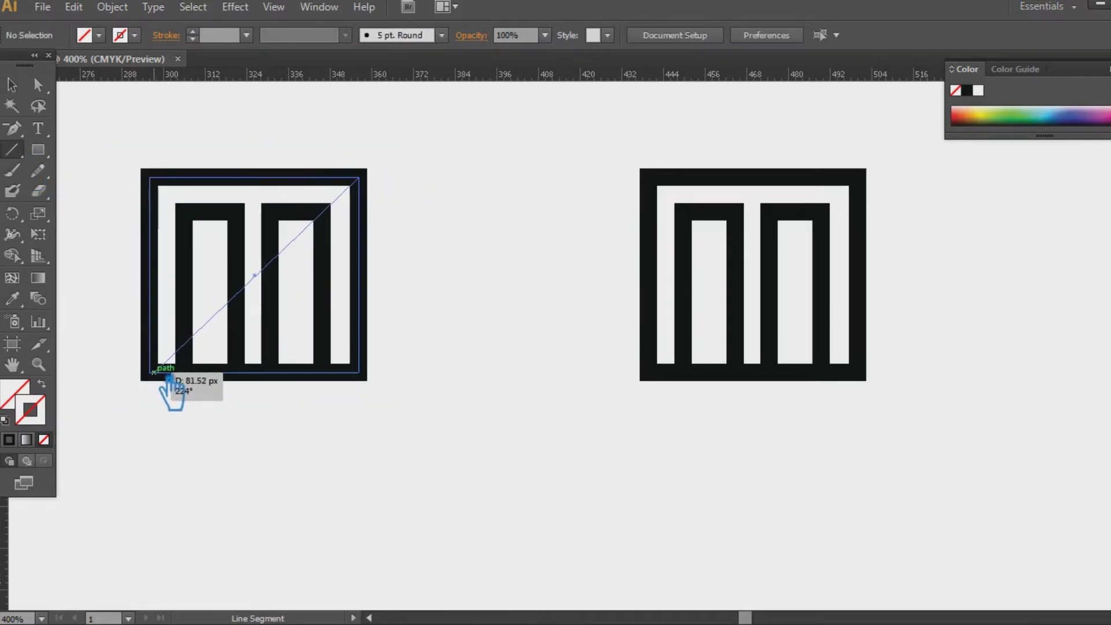
left_click_drag(176, 370, 150, 373)
key("v")
left_click_drag(364, 173, 458, 163)
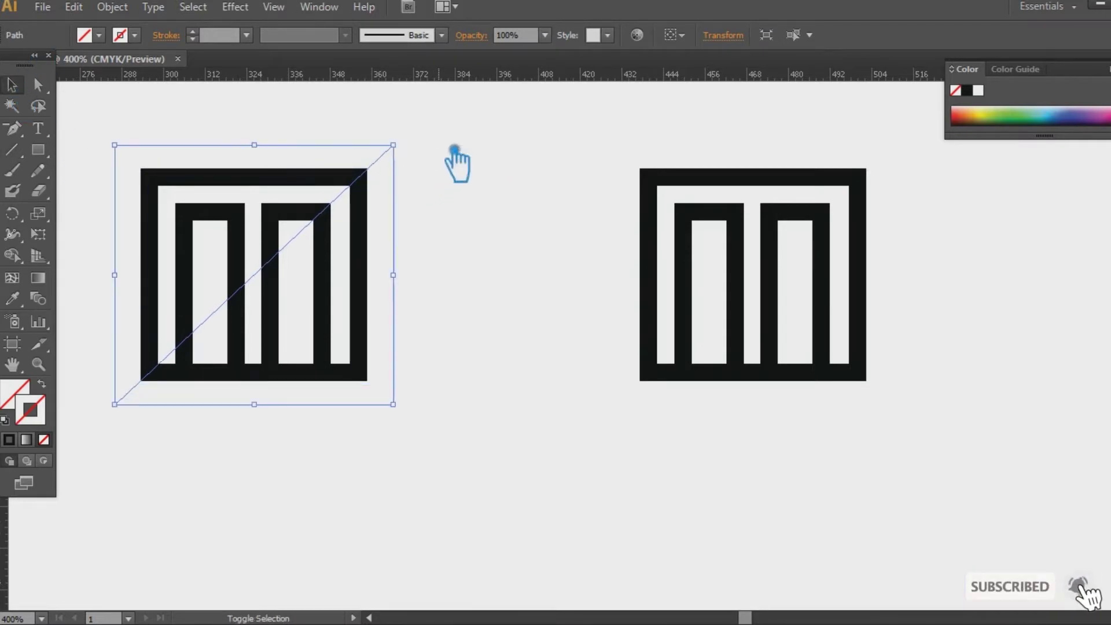
key("Delete")
mouse_move(455, 424)
left_mouse_down()
mouse_move(195, 164)
mouse_move(130, 146)
left_mouse_up()
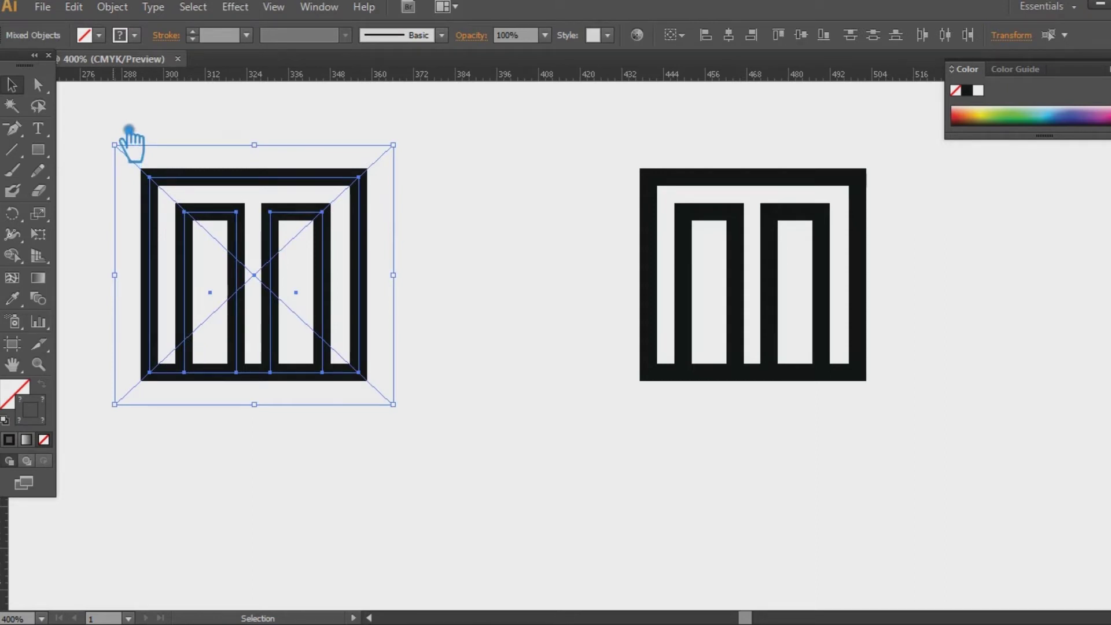
left_click(500, 284)
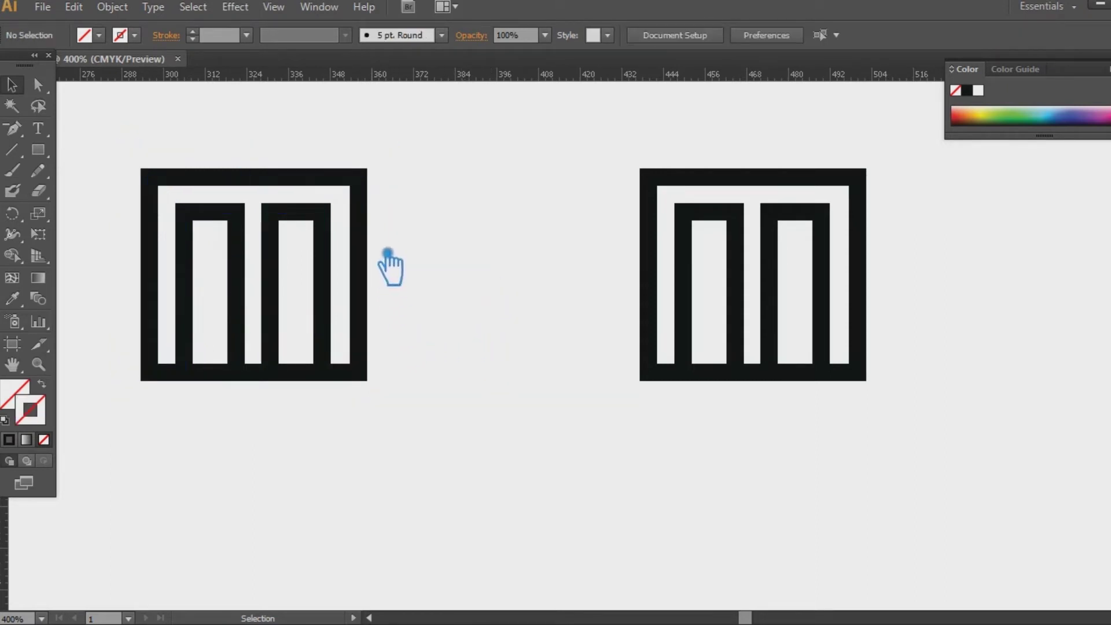
left_click(377, 261)
Step: Ungroup the left design
left_click(390, 264)
left_click(370, 308)
left_click(460, 287)
left_click(372, 301)
right_click(366, 294)
left_click(411, 391)
left_click(377, 273)
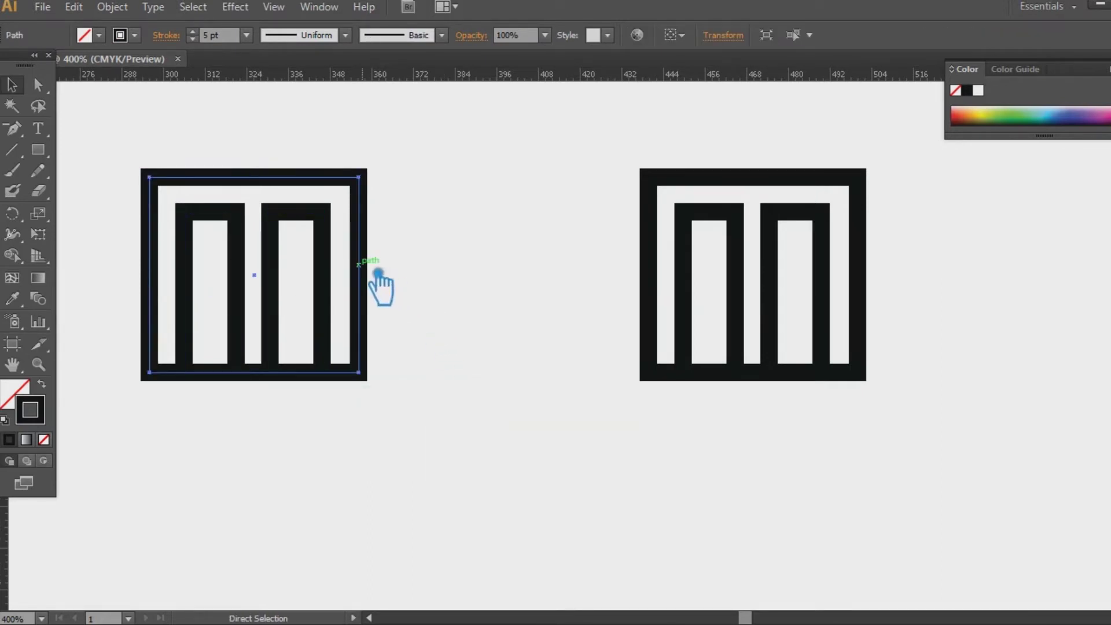
Step: Move the two inner bars' bottom anchors down below the frame's bottom edge
left_click(422, 442)
key("a")
left_click_drag(374, 416, 184, 370)
left_click(360, 449)
mouse_move(341, 428)
left_mouse_down()
mouse_move(191, 370)
mouse_move(437, 385)
left_mouse_up()
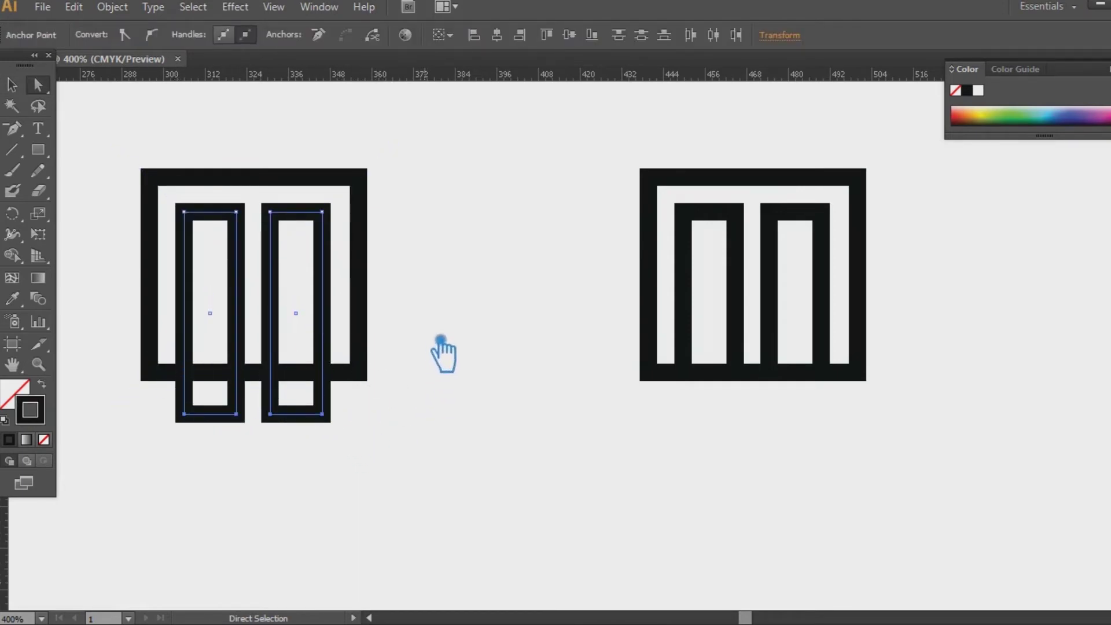
left_click(12, 85)
left_click(463, 406)
left_click_drag(434, 427, 116, 146)
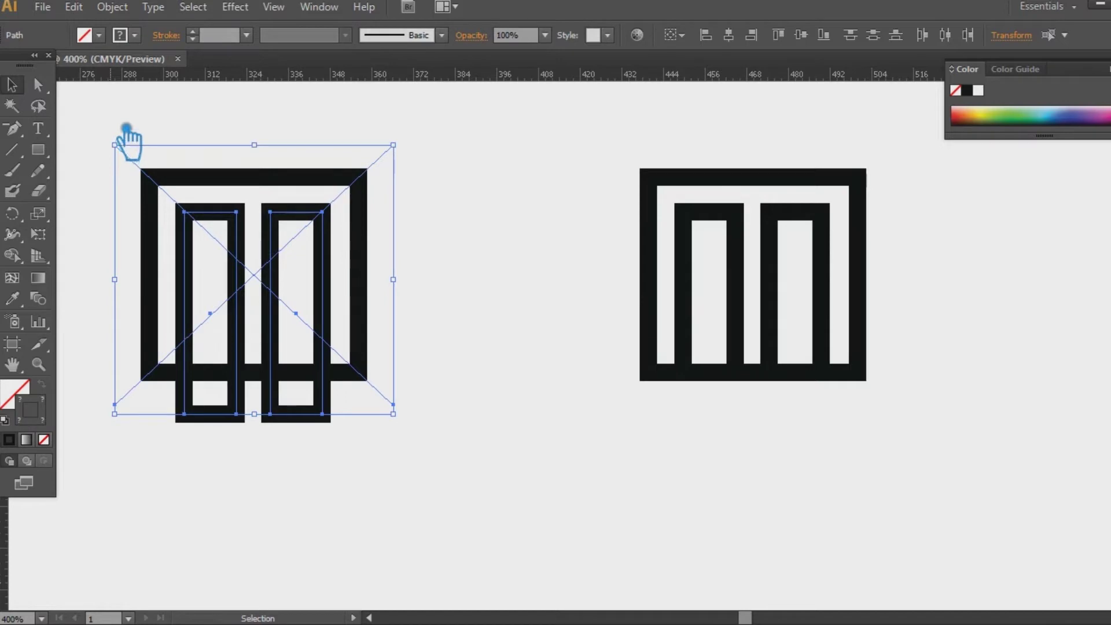
left_click(519, 296)
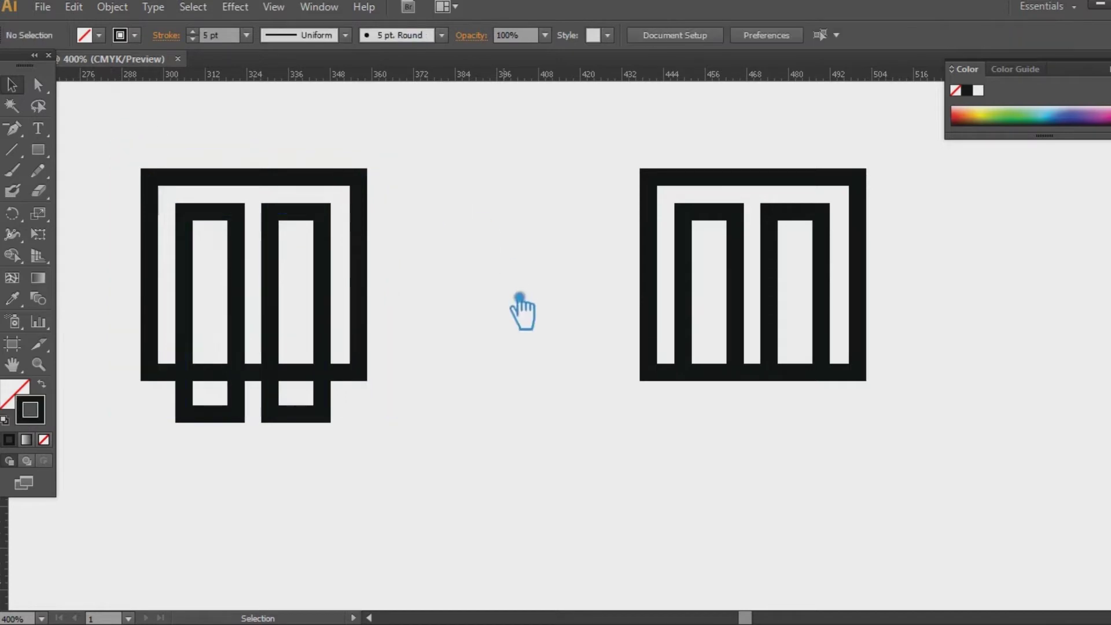
Step: Expand the left figure's strokes into filled shapes with Object > Expand
left_click_drag(399, 265, 116, 194)
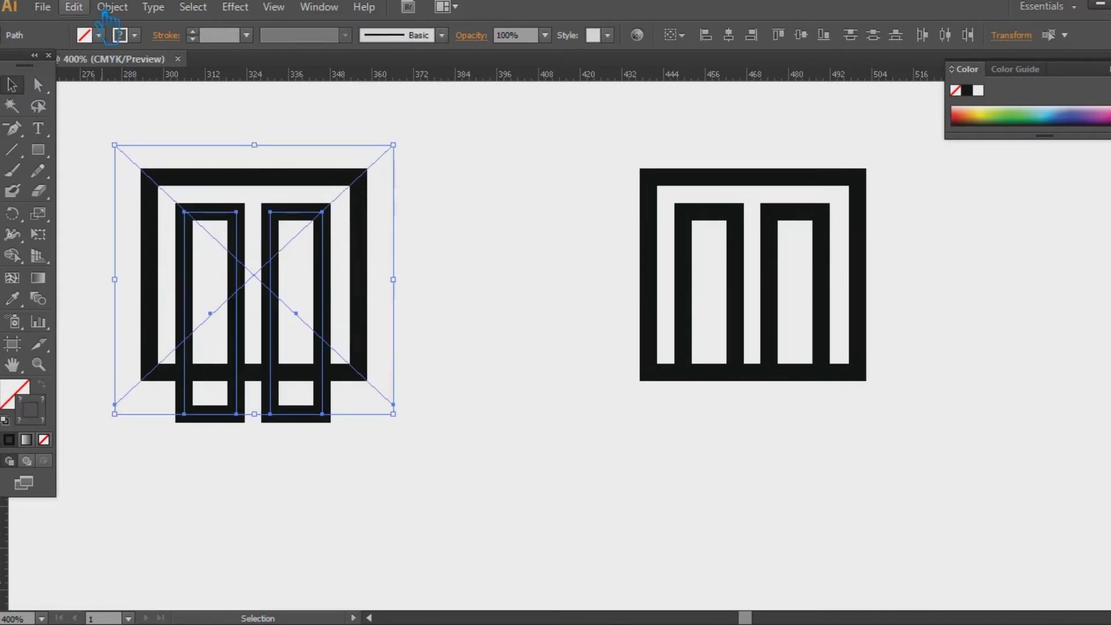
left_click(112, 6)
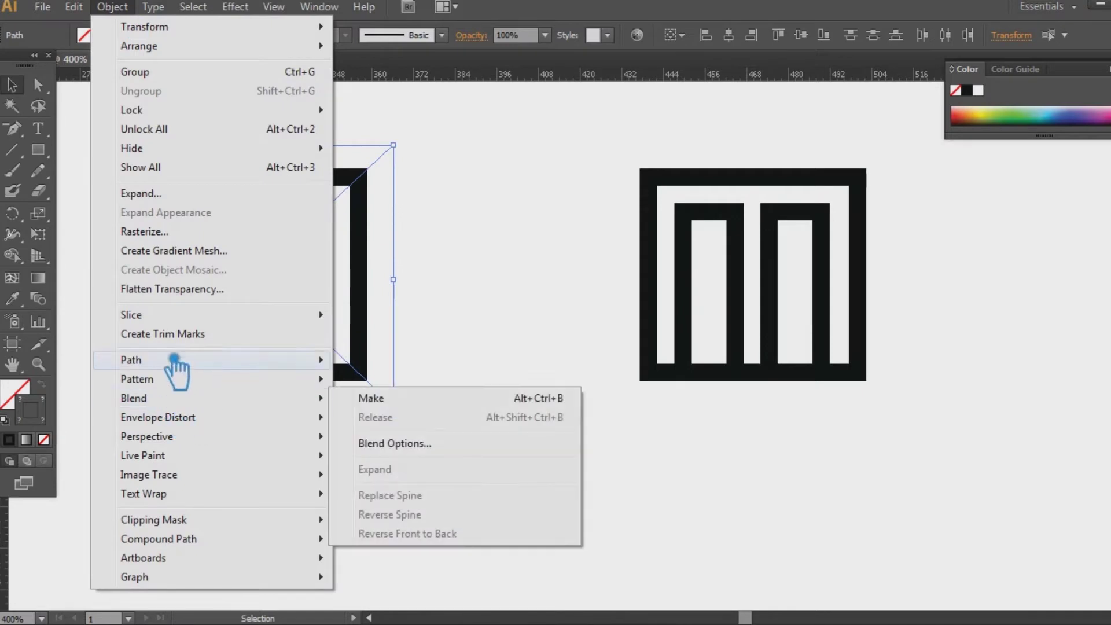
left_click(173, 194)
left_click(549, 414)
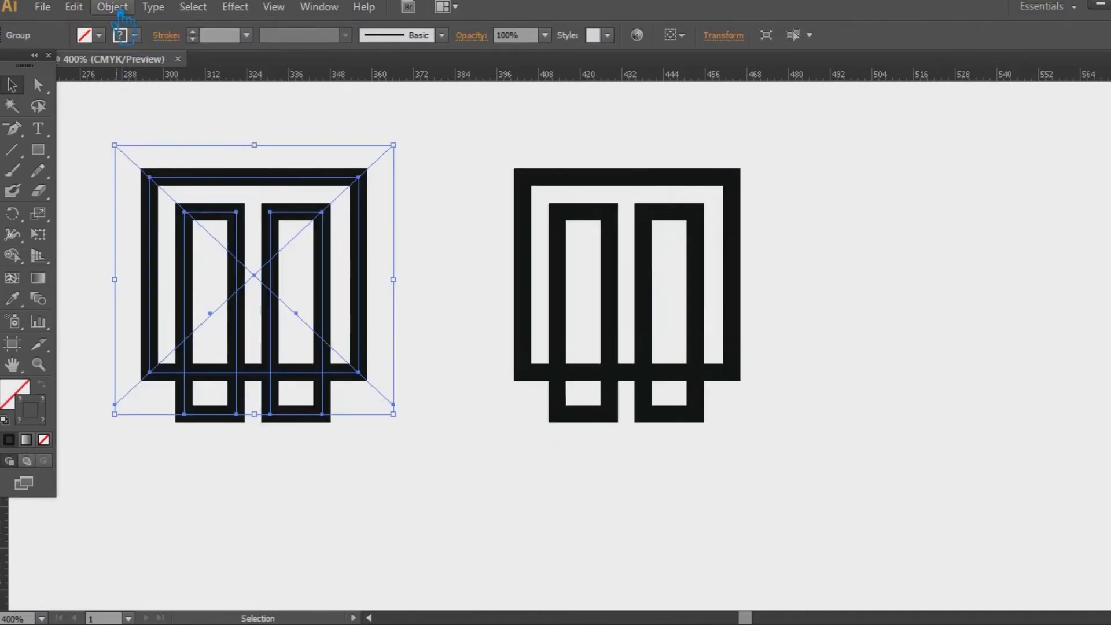
left_click(112, 7)
left_click(173, 195)
left_click(550, 415)
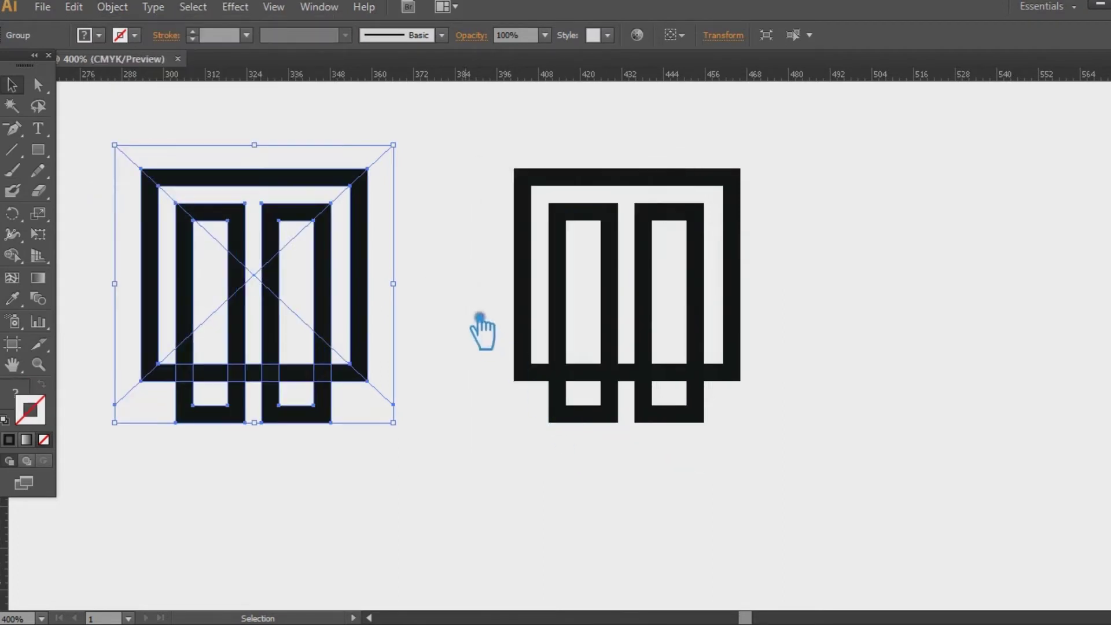
Step: Apply Pathfinder Divide to the left figure and ungroup the pieces
key("shift+ctrl+F9")
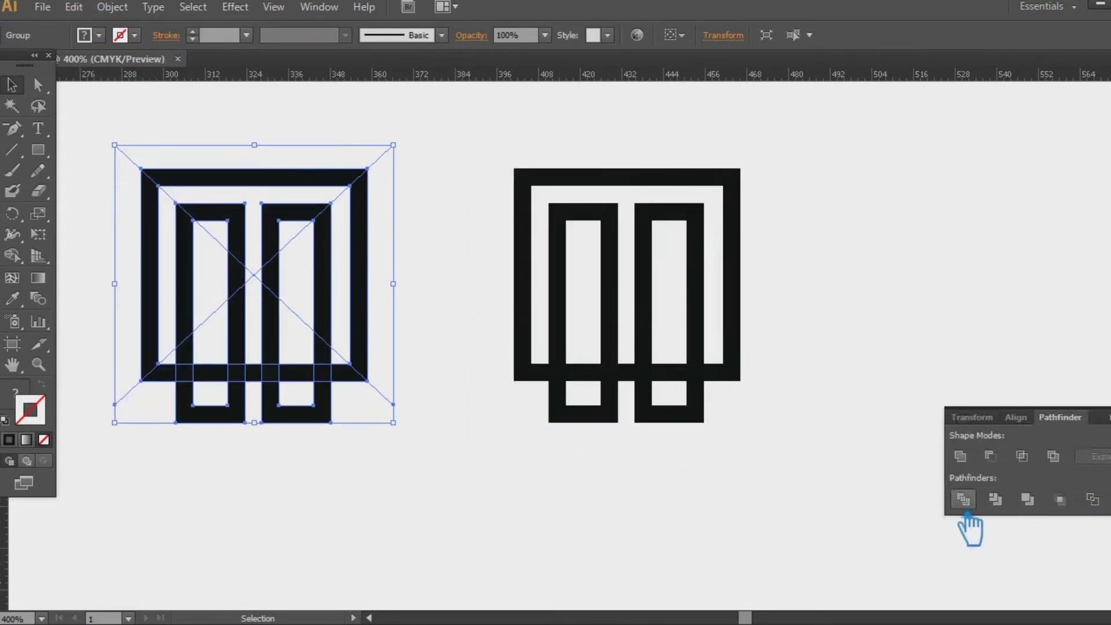
left_click(981, 502)
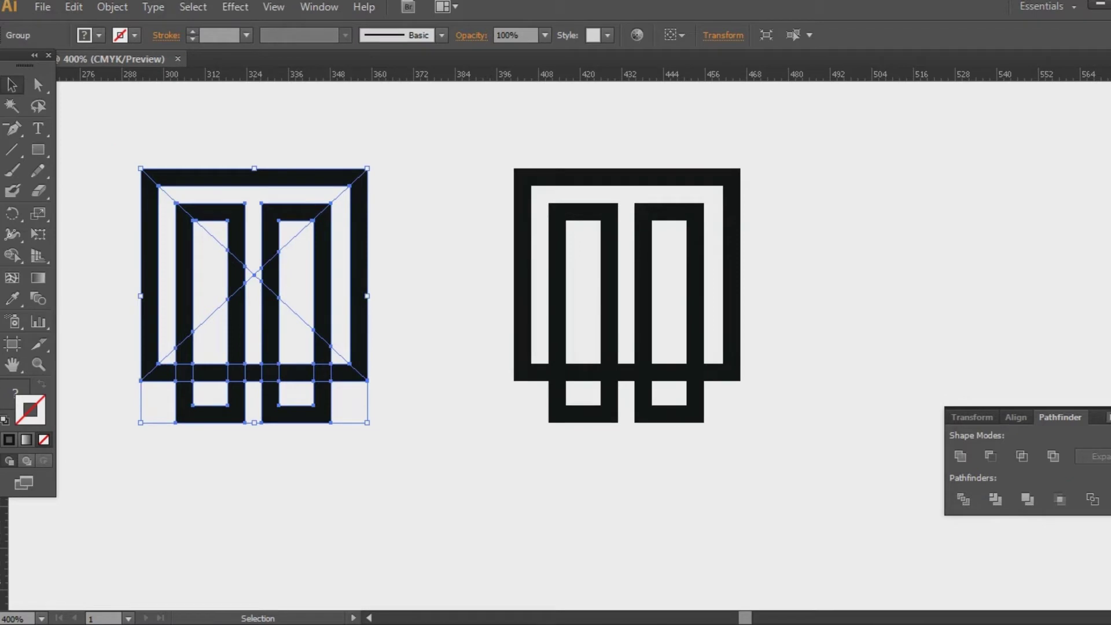
left_click(402, 231)
left_click(231, 224)
right_click(220, 211)
left_click(263, 307)
left_click(454, 324)
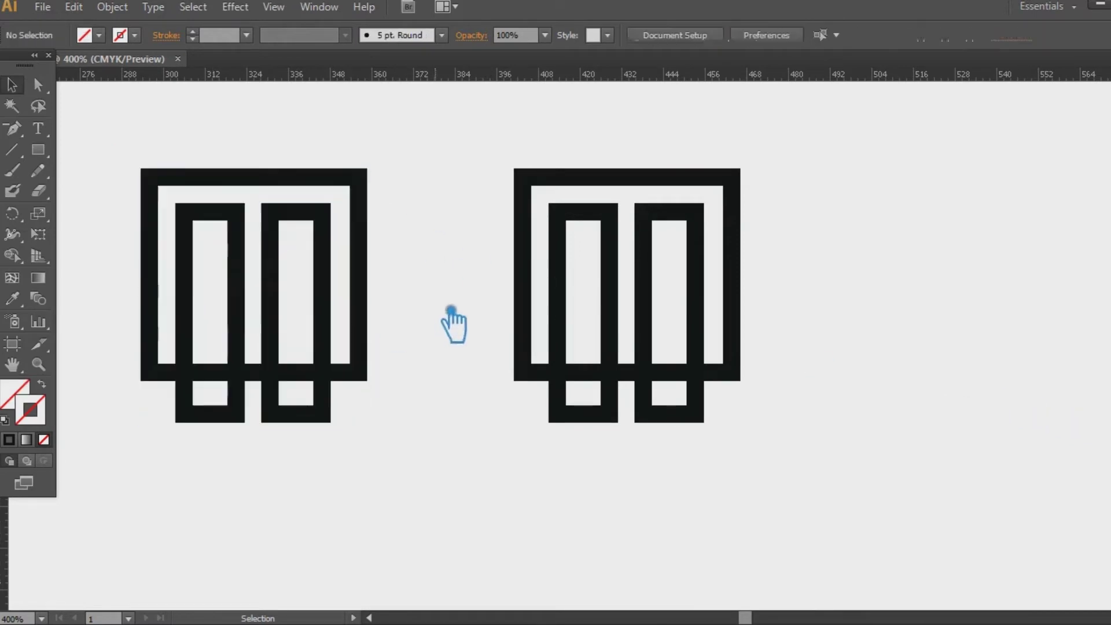
Step: Delete the frame's side bars, the right inner bar segment and a bottom-left fragment
left_click(371, 283)
key("Delete")
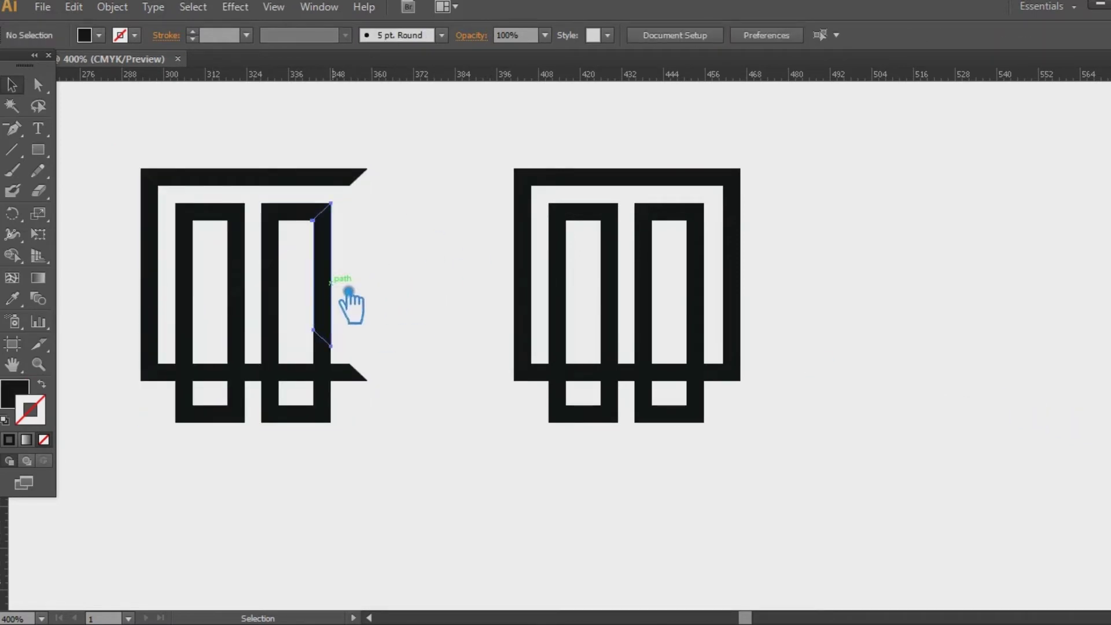
left_click(350, 301)
key("Delete")
left_click(169, 303)
key("Delete")
left_click(174, 365)
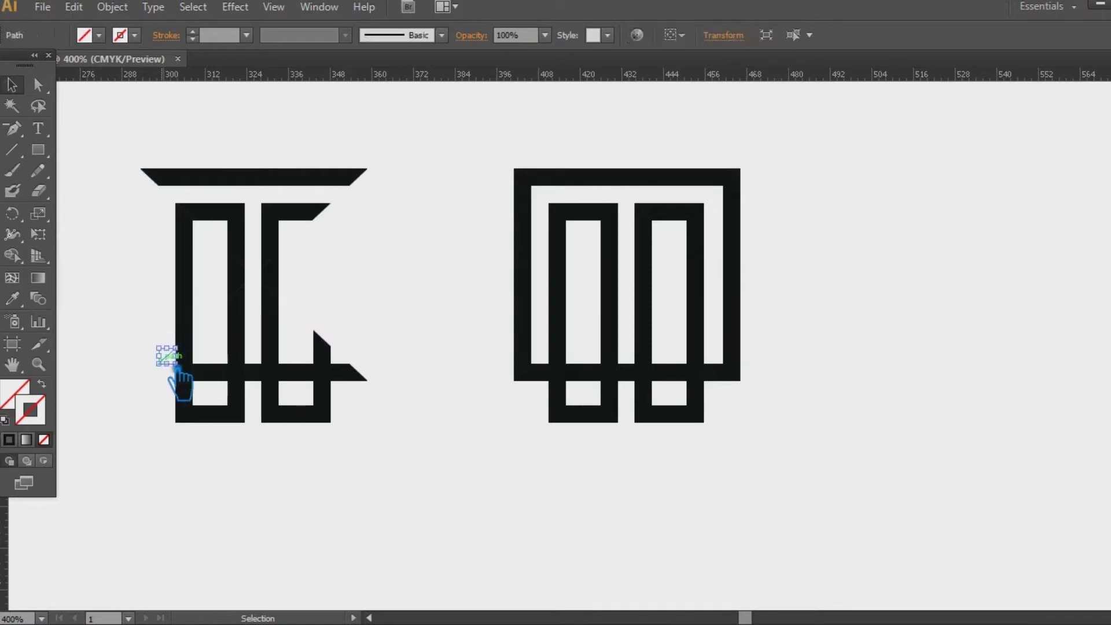
key("Delete")
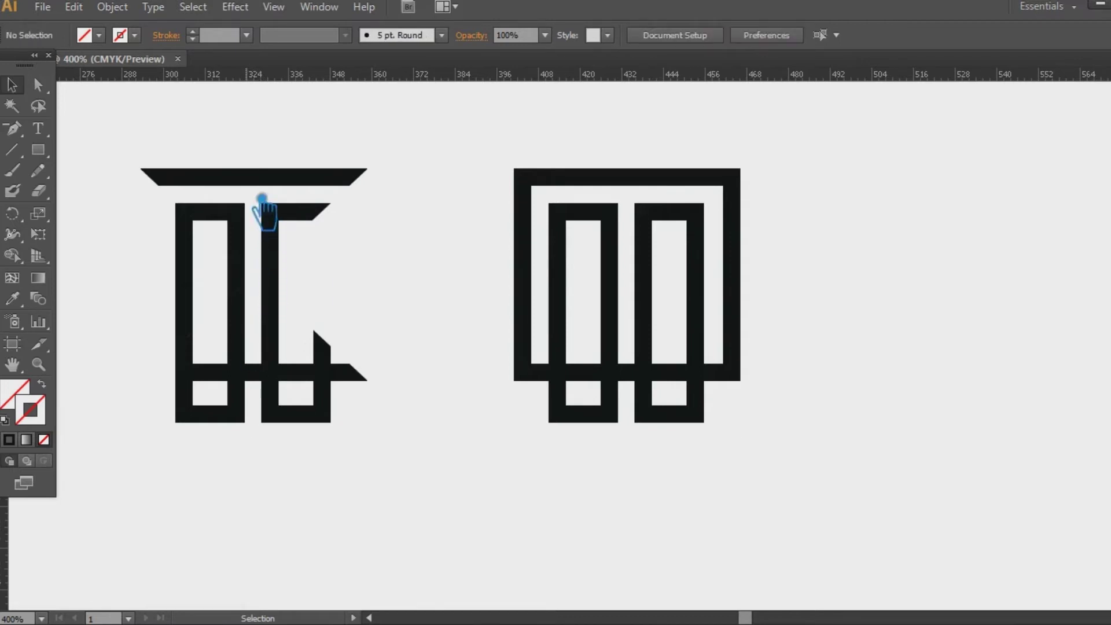
Step: Delete the bottom box, U-shaped and L-shaped corner pieces, leaving the T
mouse_move(340, 439)
left_mouse_down()
mouse_move(318, 397)
mouse_move(193, 347)
mouse_move(216, 342)
left_mouse_up()
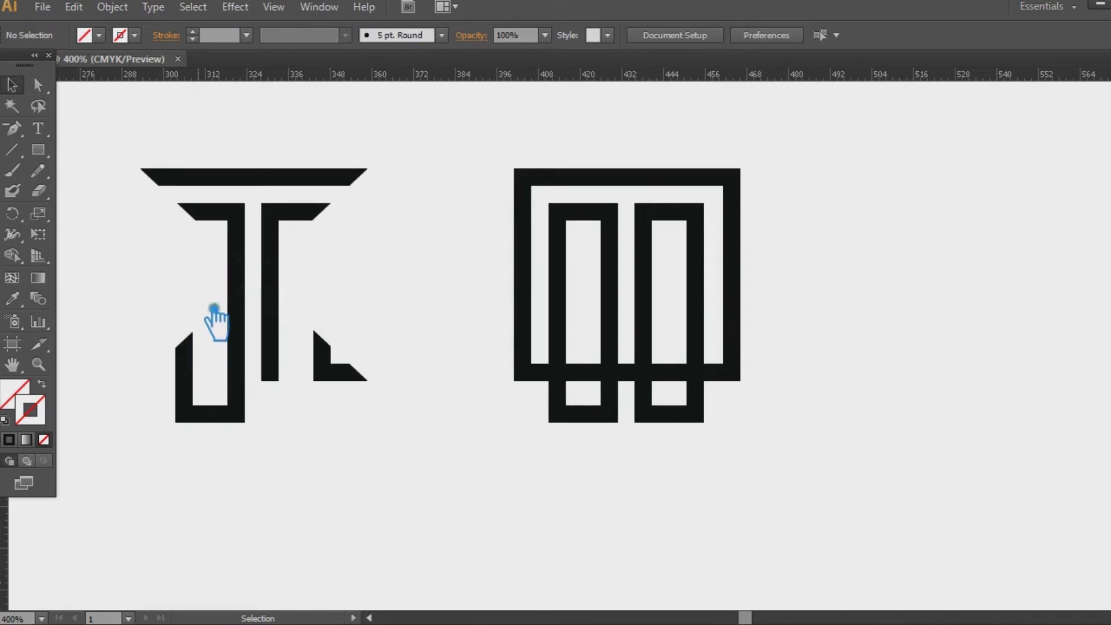
left_click_drag(168, 318, 231, 471)
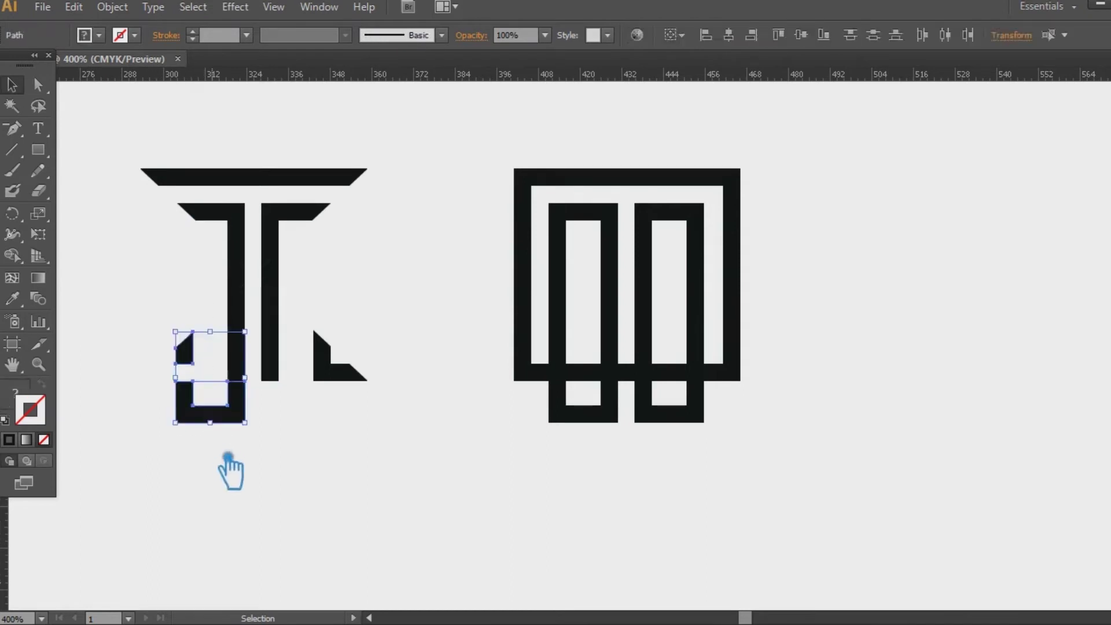
key("Delete")
left_click_drag(362, 415, 302, 315)
key("Delete")
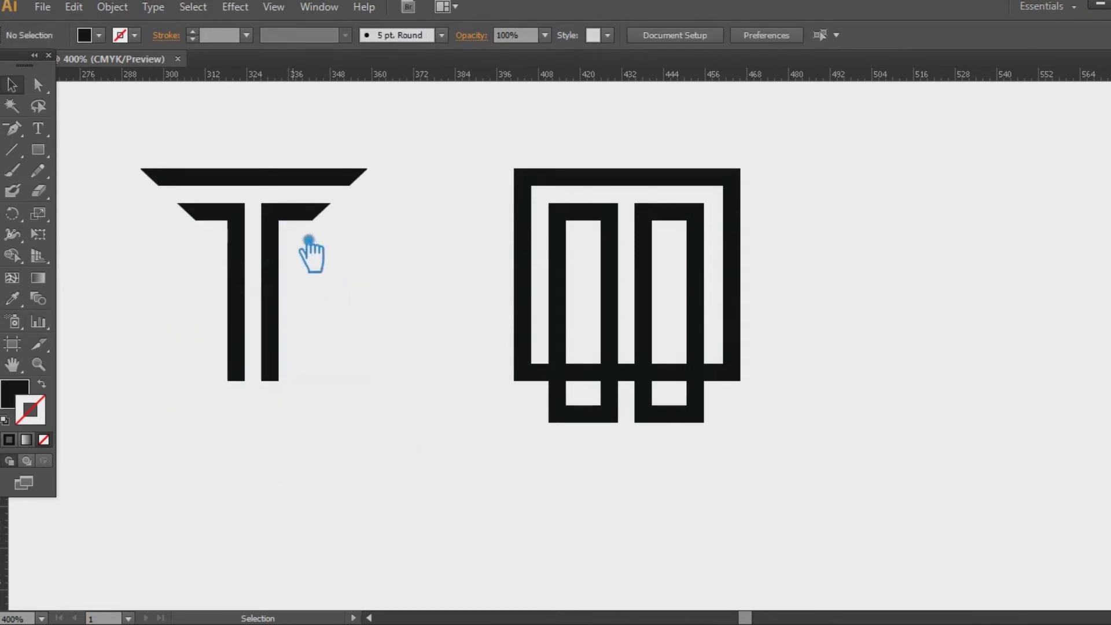
left_click_drag(399, 449, 139, 153)
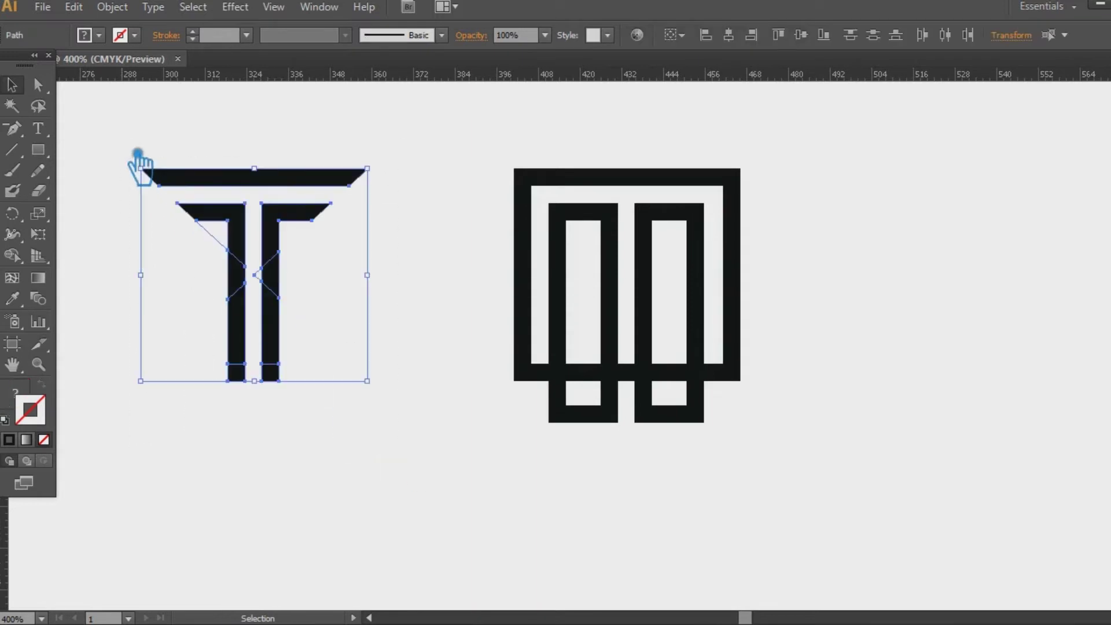
Step: Delete the stray piece and merge the T's pieces with Pathfinder Unite
left_click(149, 237)
left_click_drag(193, 218, 234, 255)
key("Delete")
left_click_drag(393, 381, 130, 143)
key("ctrl+shift+F9")
left_click(961, 456)
left_click(356, 313)
left_click(277, 299)
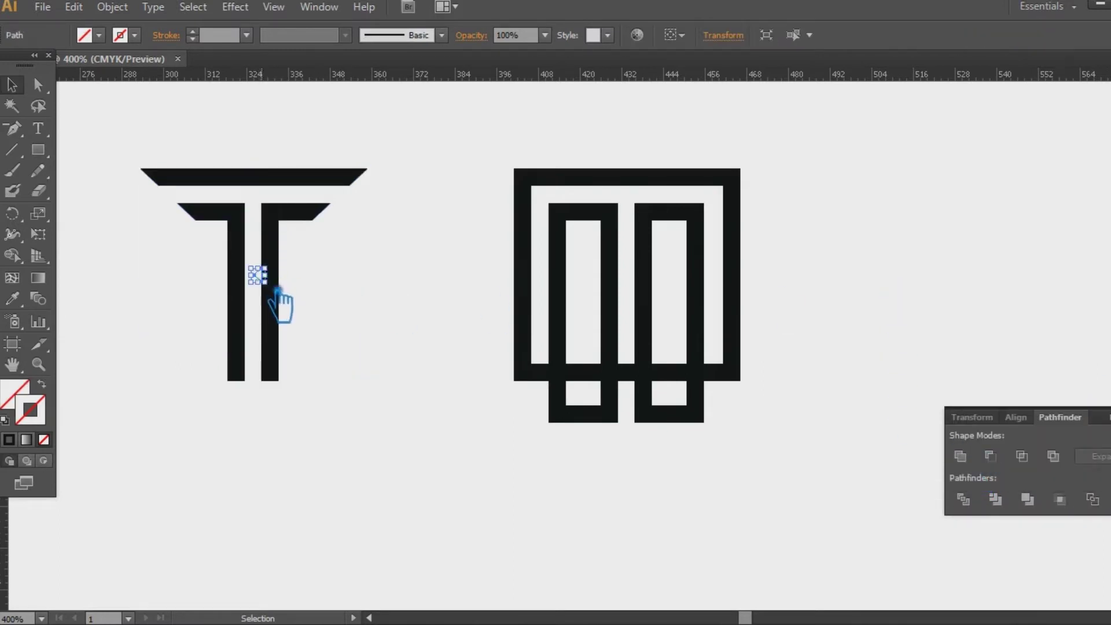
left_click_drag(397, 446, 143, 152)
left_click(962, 457)
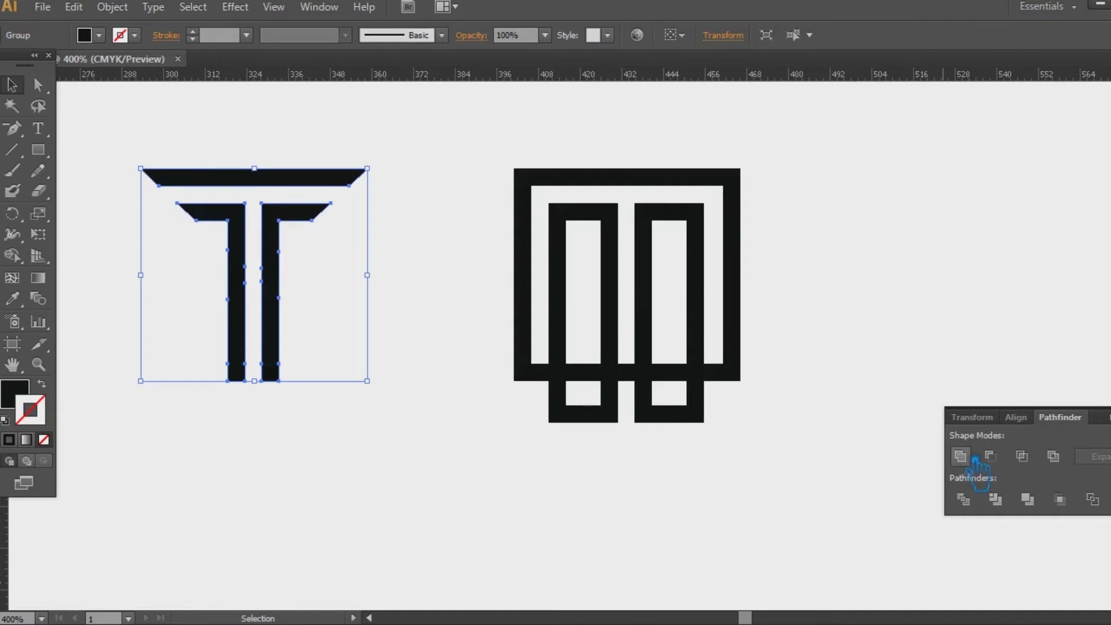
Step: Remove the extra anchor points from the left and right stems
key("ctrl+shift+F9")
key("p")
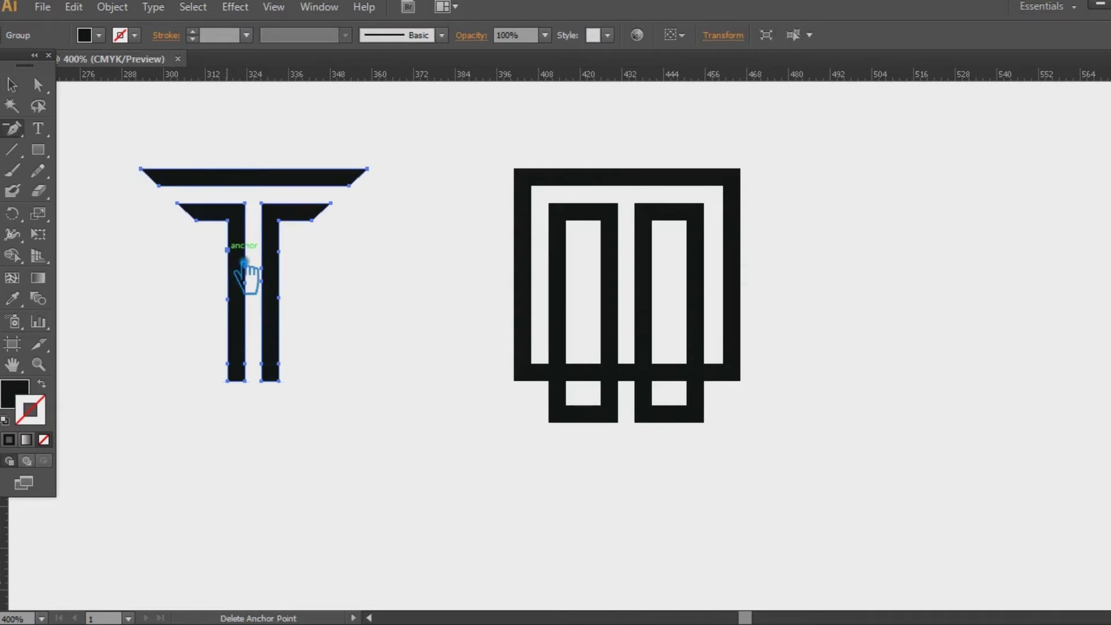
left_click(243, 259, "ctrl")
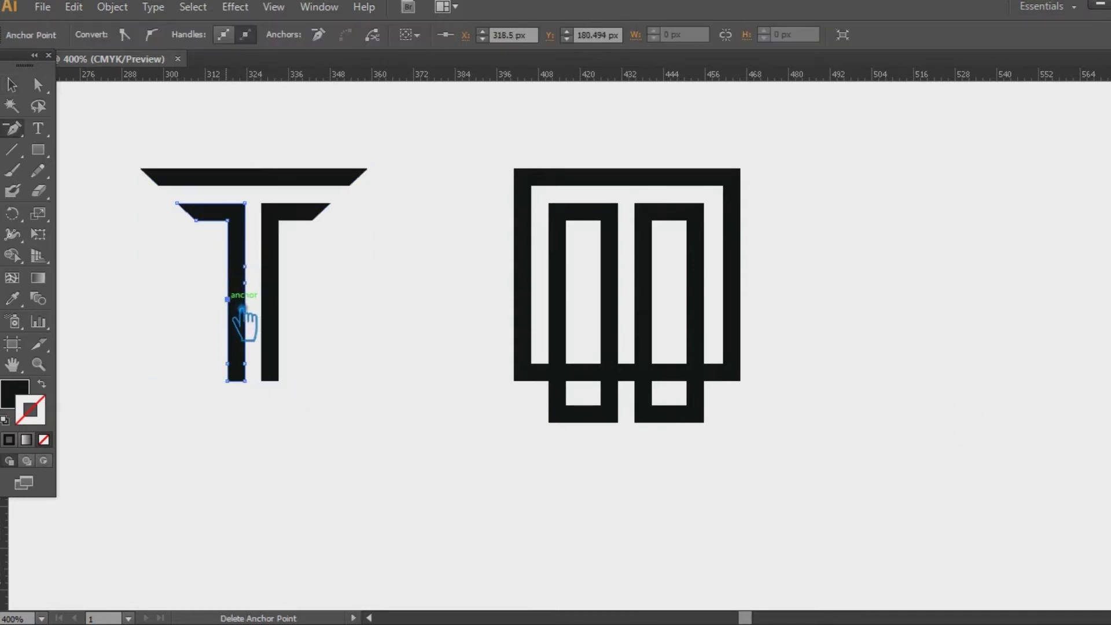
left_click(257, 375)
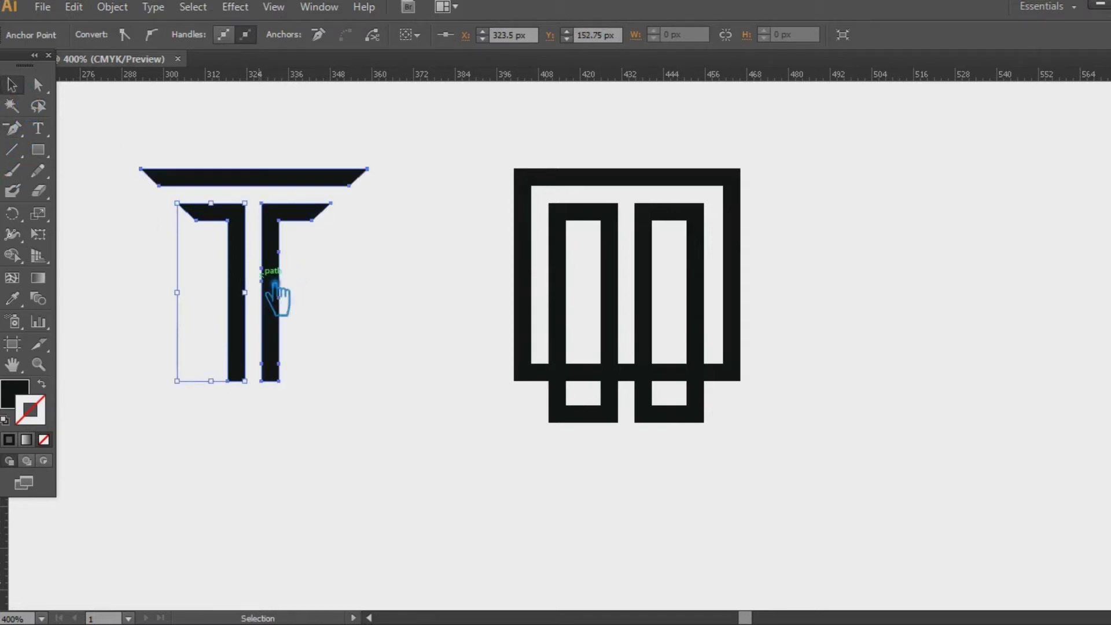
left_click(272, 289)
key("p")
left_click(278, 279)
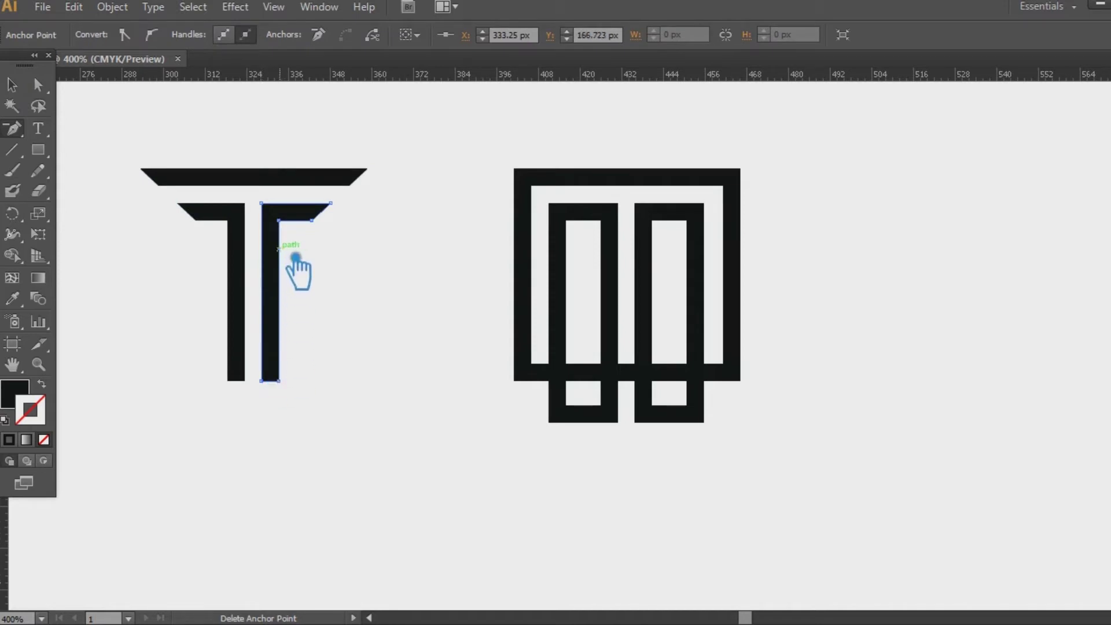
left_click(12, 85)
left_click(256, 168)
left_click(362, 180)
left_click(472, 286)
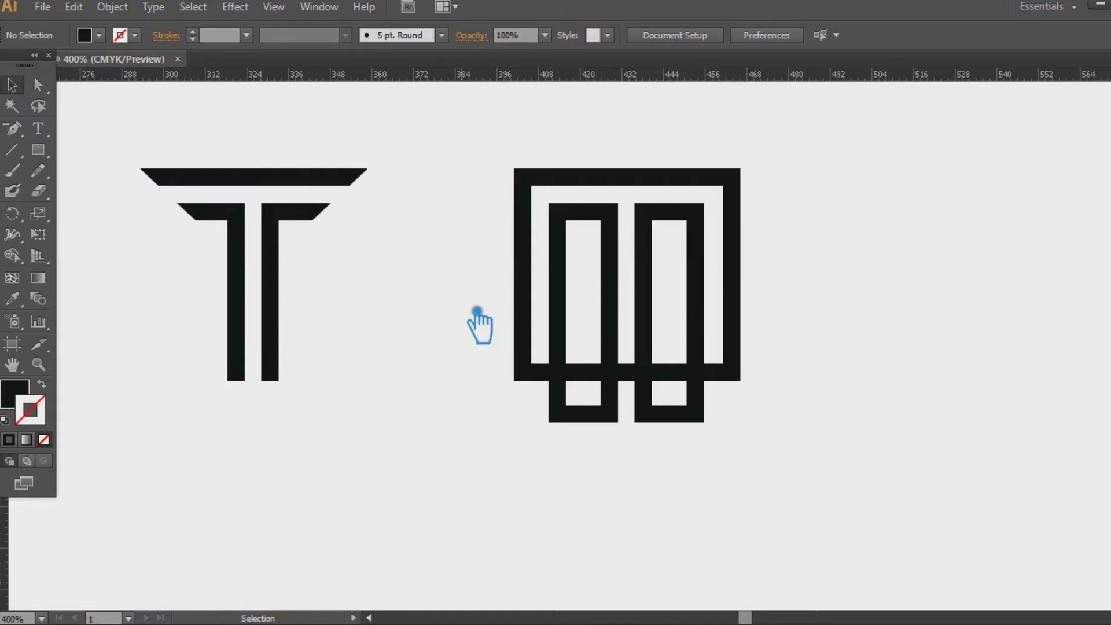
Step: Delete the old boxed figure on the right and recentre the view
left_click(540, 301)
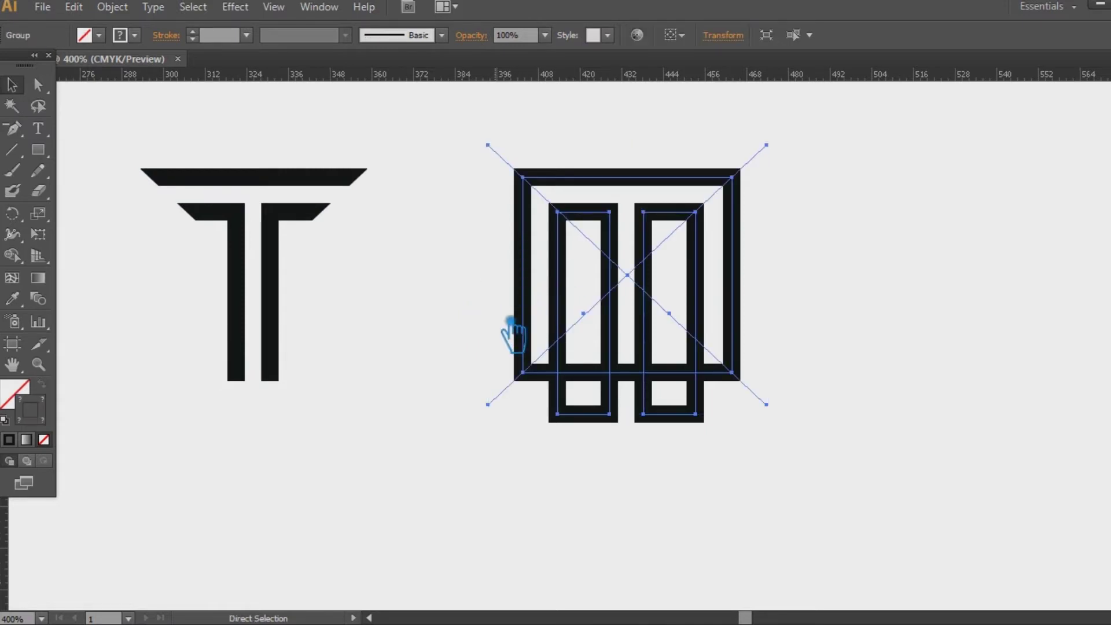
key("Delete")
left_click(299, 221)
left_click(524, 277)
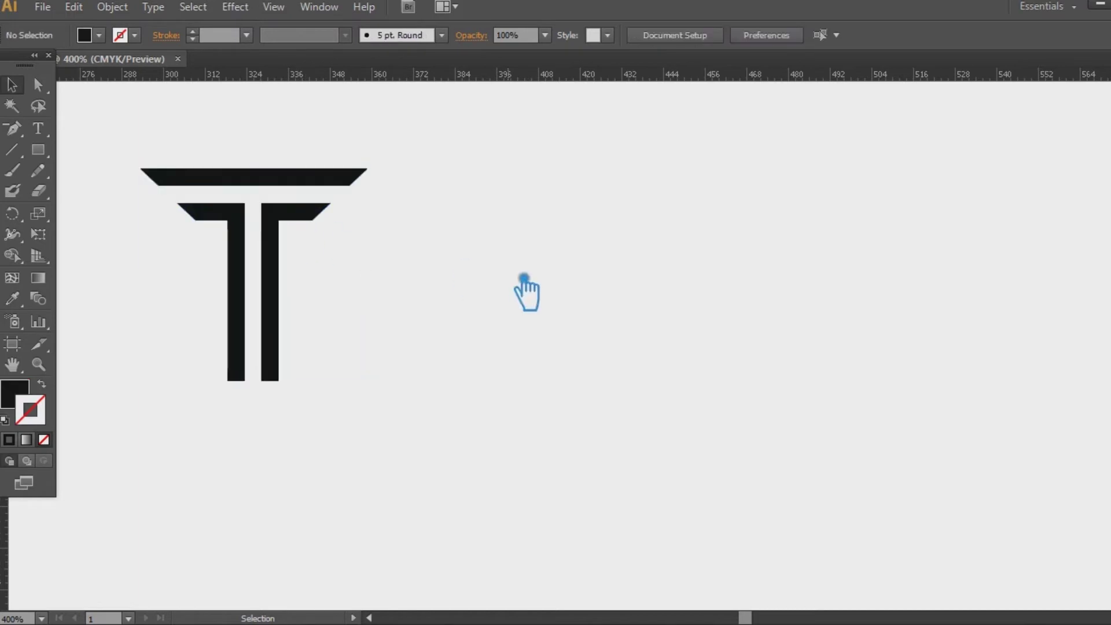
left_click_drag(524, 278, 535, 338)
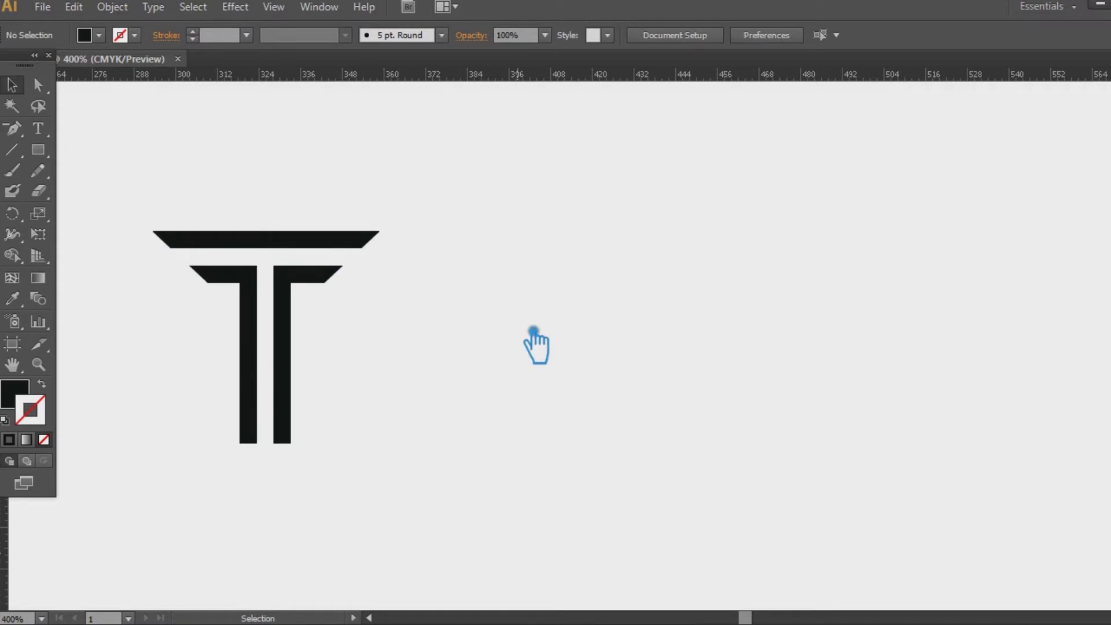
Step: Place a duplicate of the finished T to the right of the original
left_click(333, 286)
key("a")
left_click(459, 357)
left_click_drag(324, 278, 606, 277)
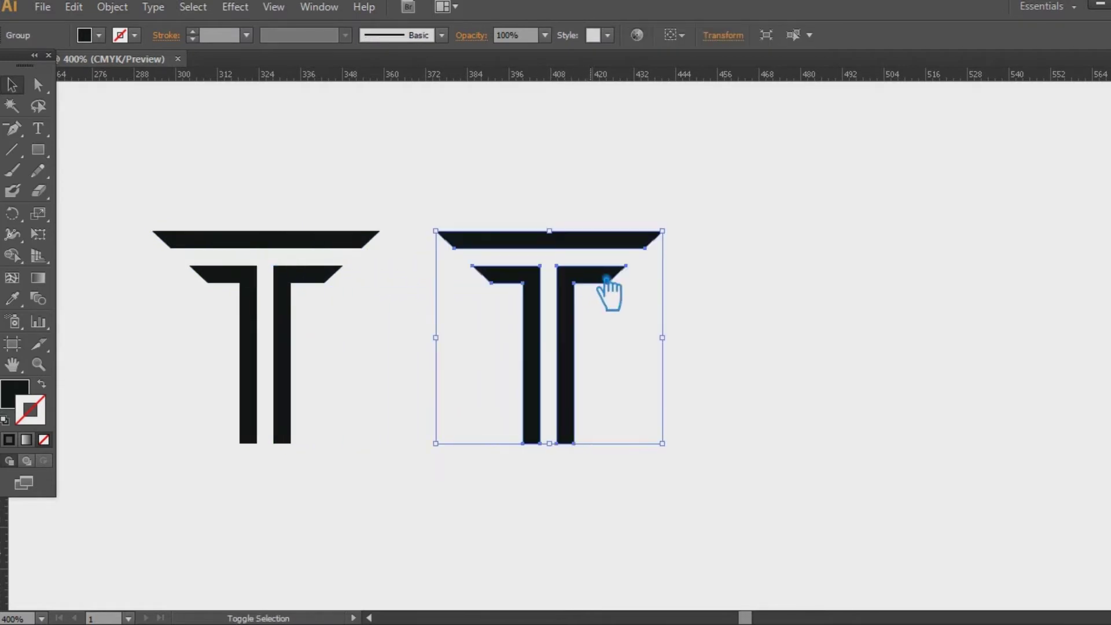
Step: Move the T copy right and draw a rounded square around it
left_click(782, 370)
left_click_drag(585, 246, 608, 246)
left_click(851, 327)
left_click_drag(38, 149, 116, 169)
left_click_drag(433, 220, 703, 495)
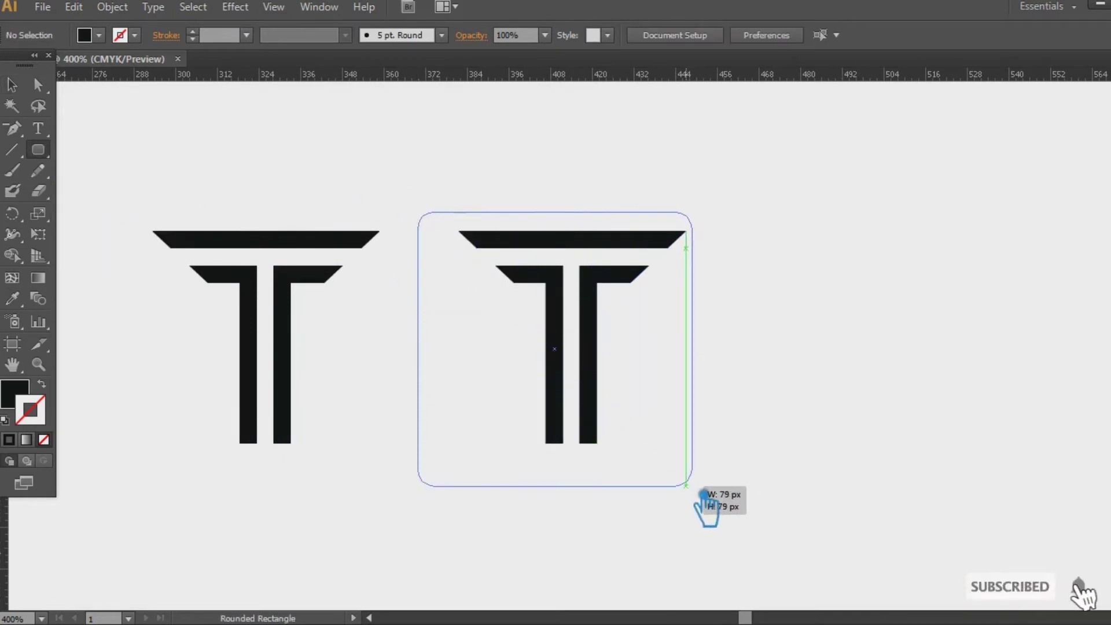
mouse_move(703, 495)
left_mouse_down()
mouse_move(701, 472)
mouse_move(671, 442)
left_mouse_up()
Step: Centre the rounded square under the T and give it a dark grey fill
left_click(11, 85)
left_click(56, 393)
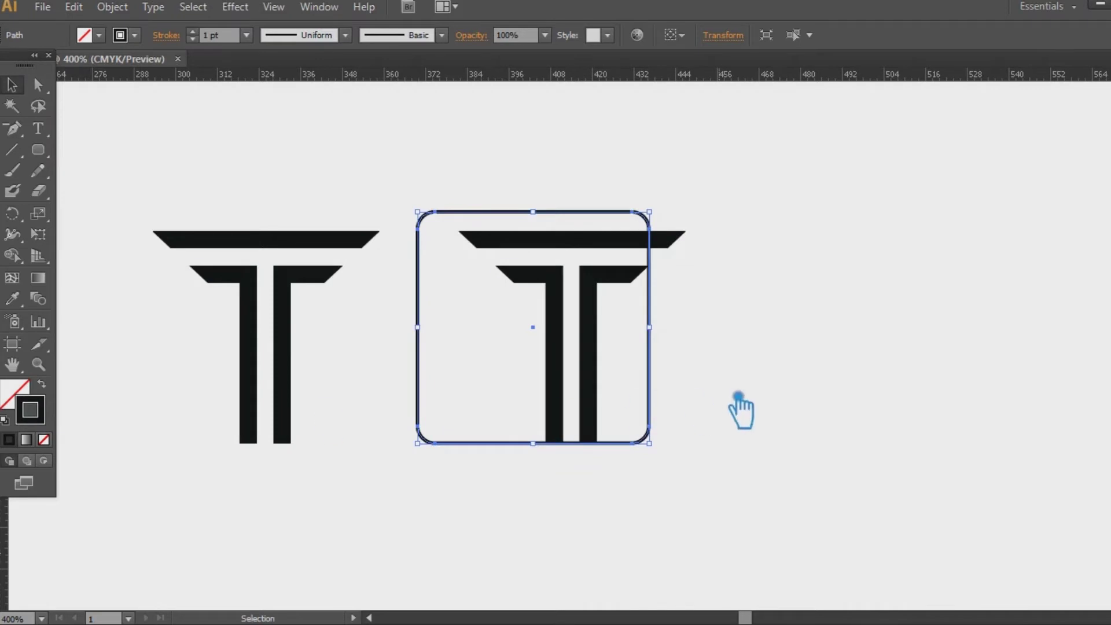
left_click(735, 405)
left_click_drag(434, 362, 472, 361)
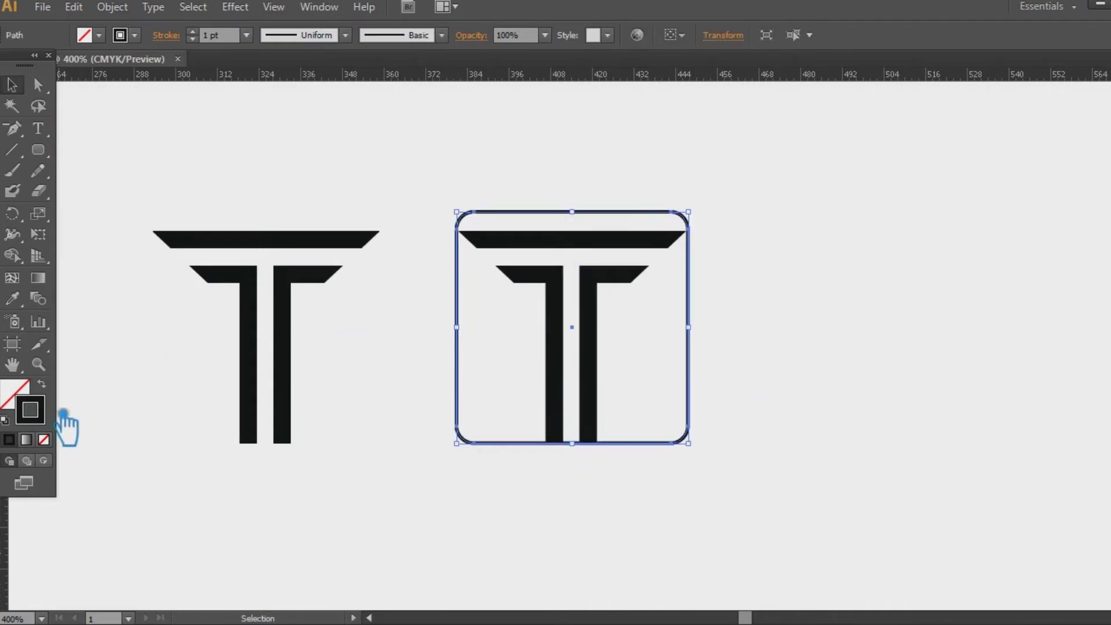
left_click(56, 394)
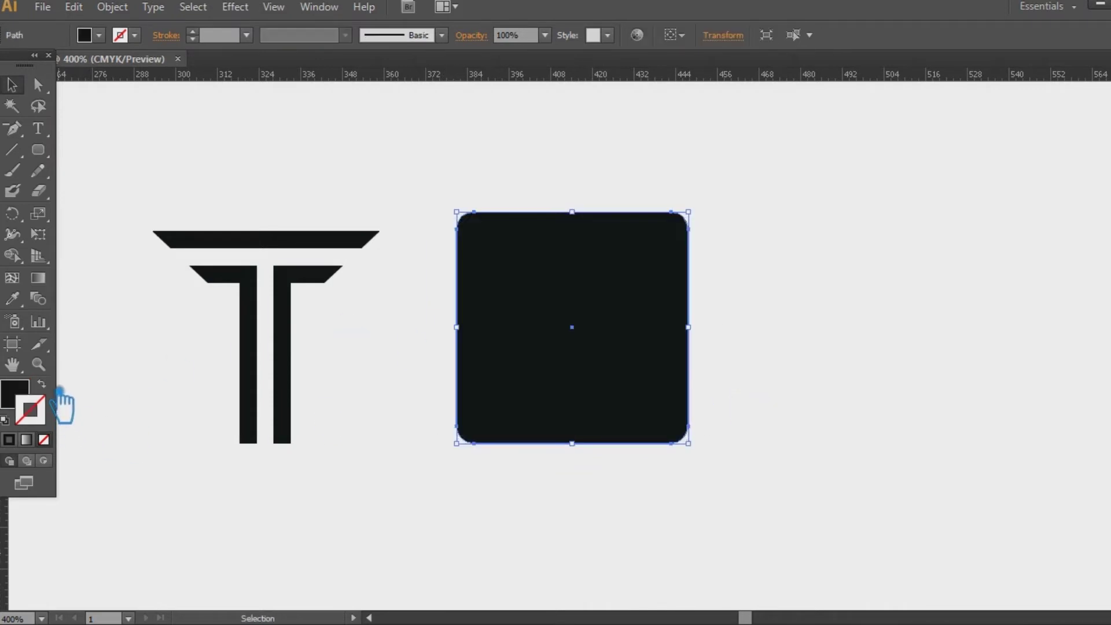
double_click(18, 405)
left_click_drag(193, 278, 107, 292)
left_click(496, 151)
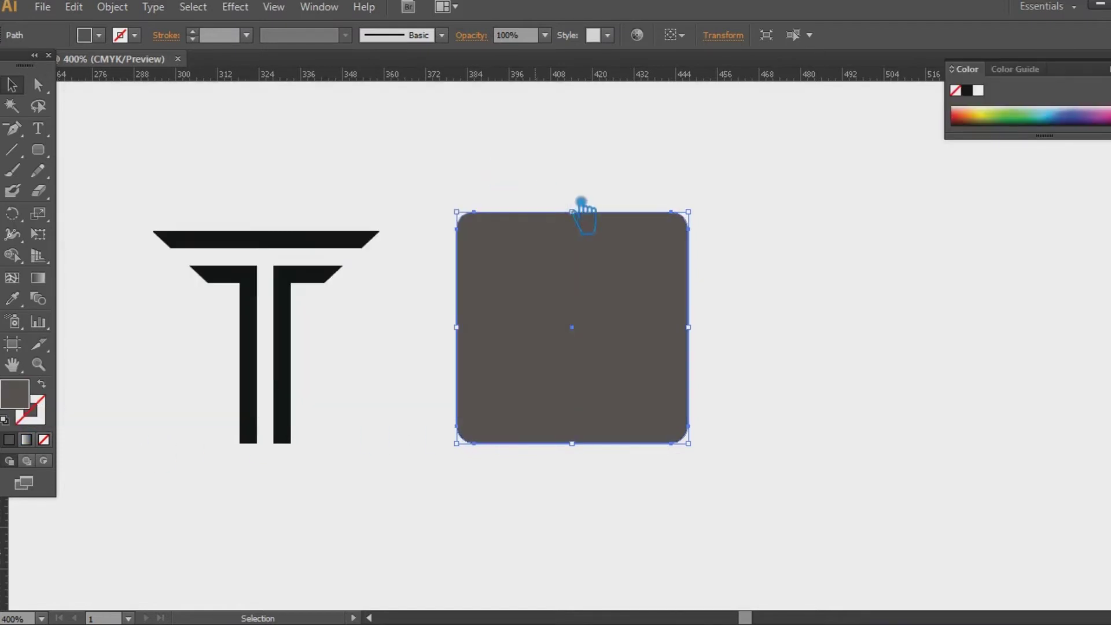
Step: Place a T copy on the square, enlarge the square to about 72 px, and centre both
key("a")
key("ctrl+shift+bracketleft")
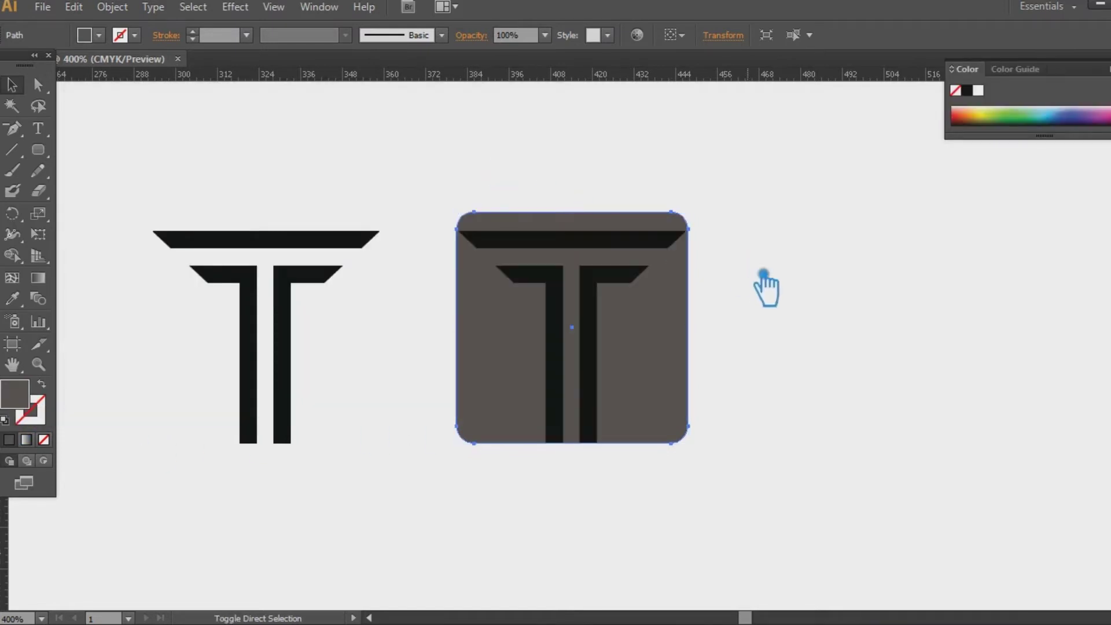
left_click(788, 275)
left_click(653, 377)
mouse_move(689, 443)
left_mouse_down()
mouse_move(713, 472)
mouse_move(463, 268)
mouse_move(424, 173)
left_mouse_up()
left_click(811, 377)
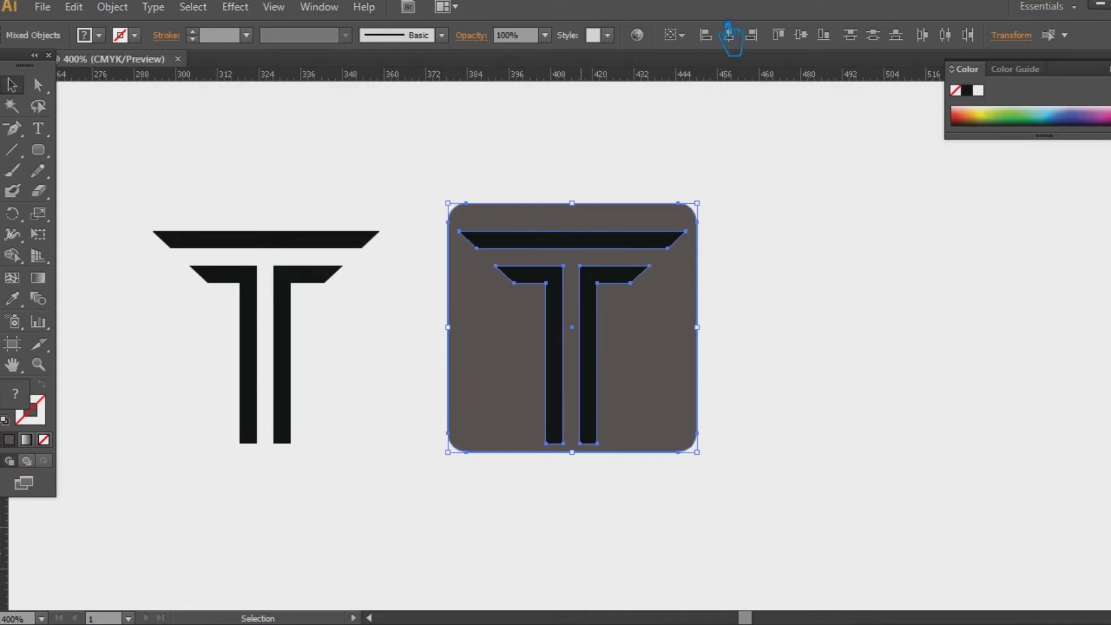
left_click(801, 34)
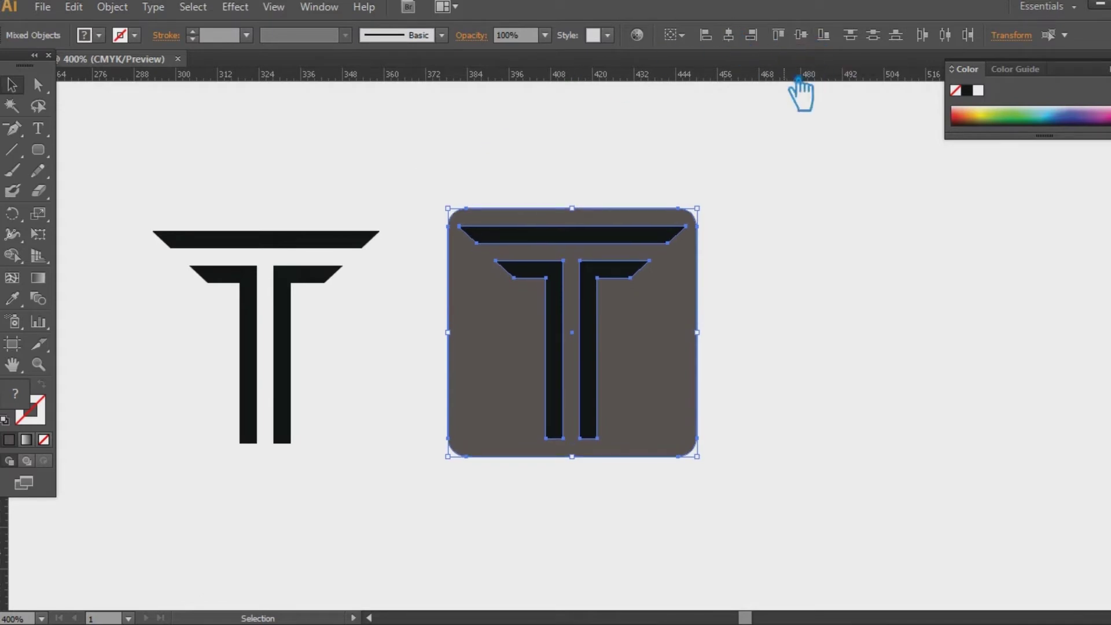
left_click(770, 245)
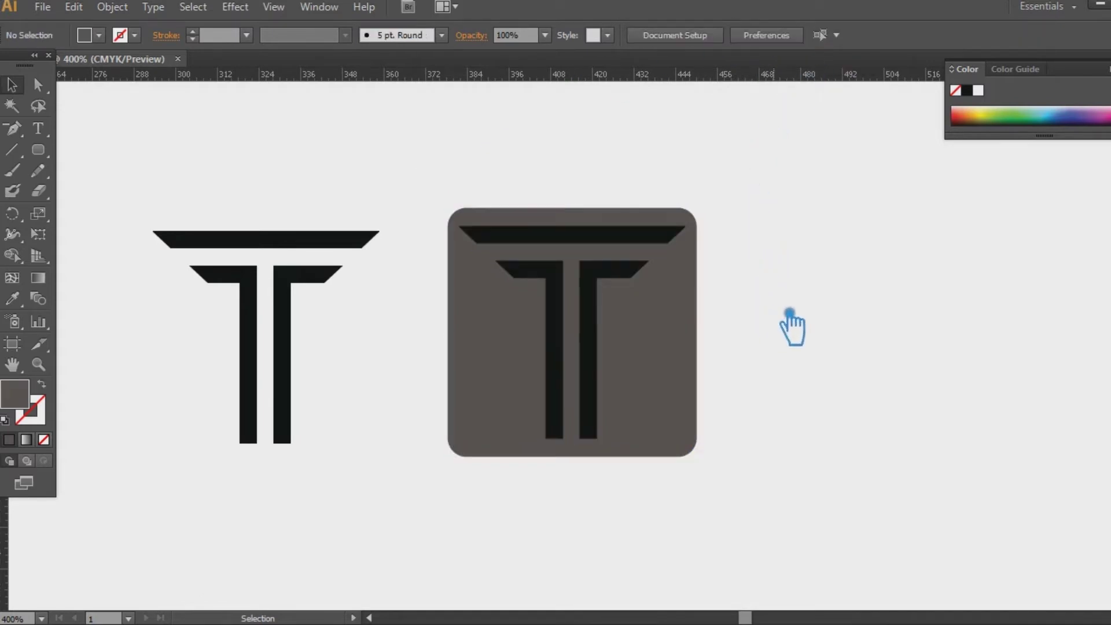
left_click_drag(381, 81, 374, 232)
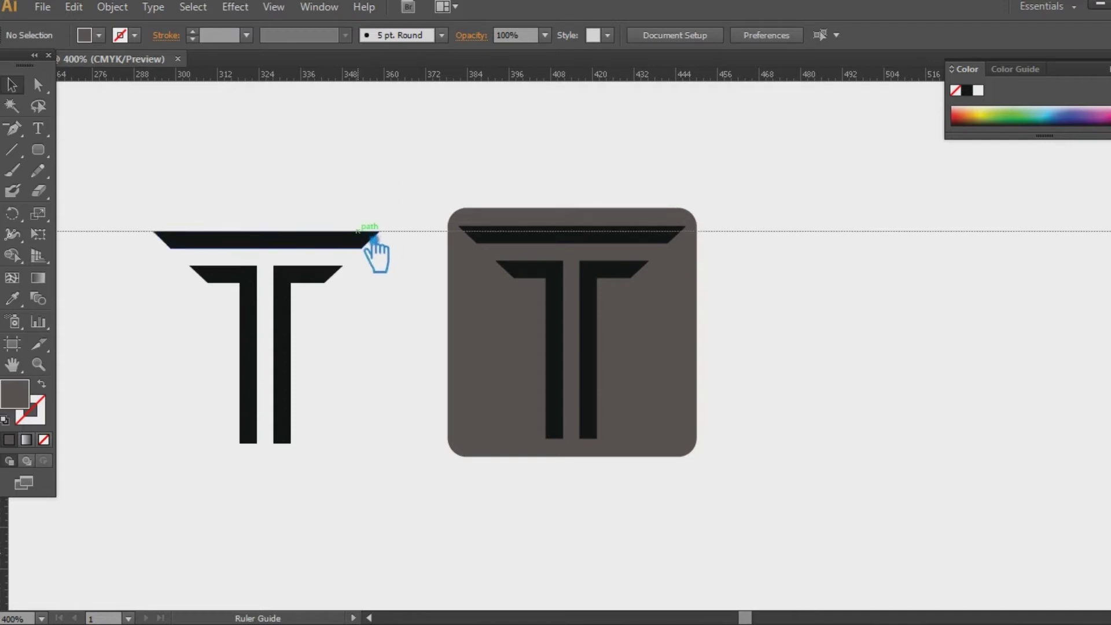
Step: Add a vertical guide and move the square icon so it lines up with the top-bar guide
left_click_drag(5, 336, 590, 348)
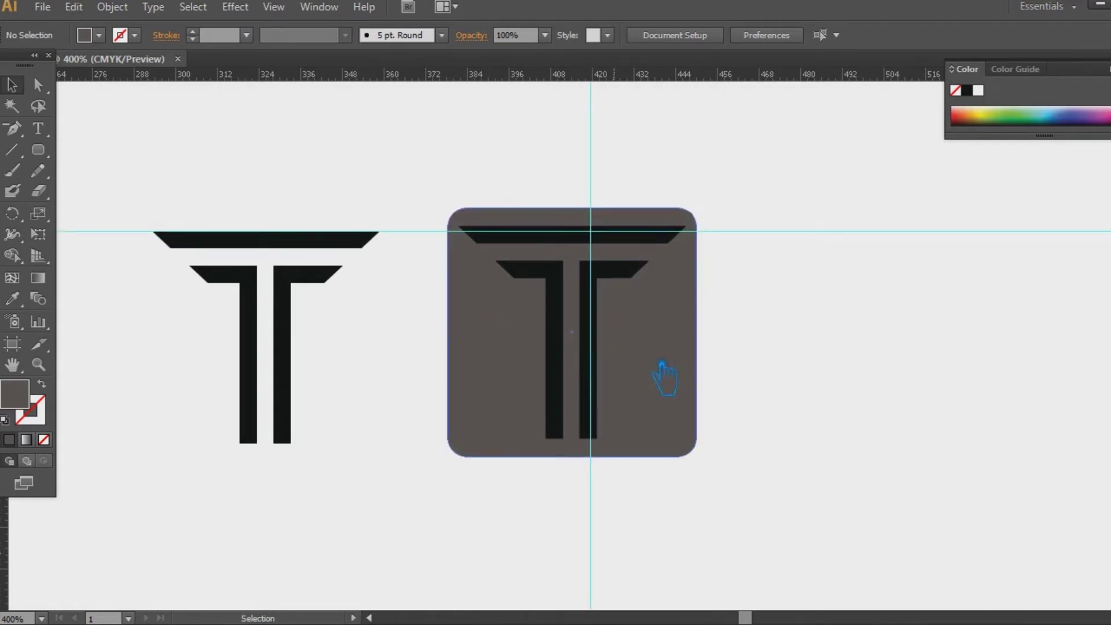
left_click_drag(796, 509, 431, 358)
key("Down")
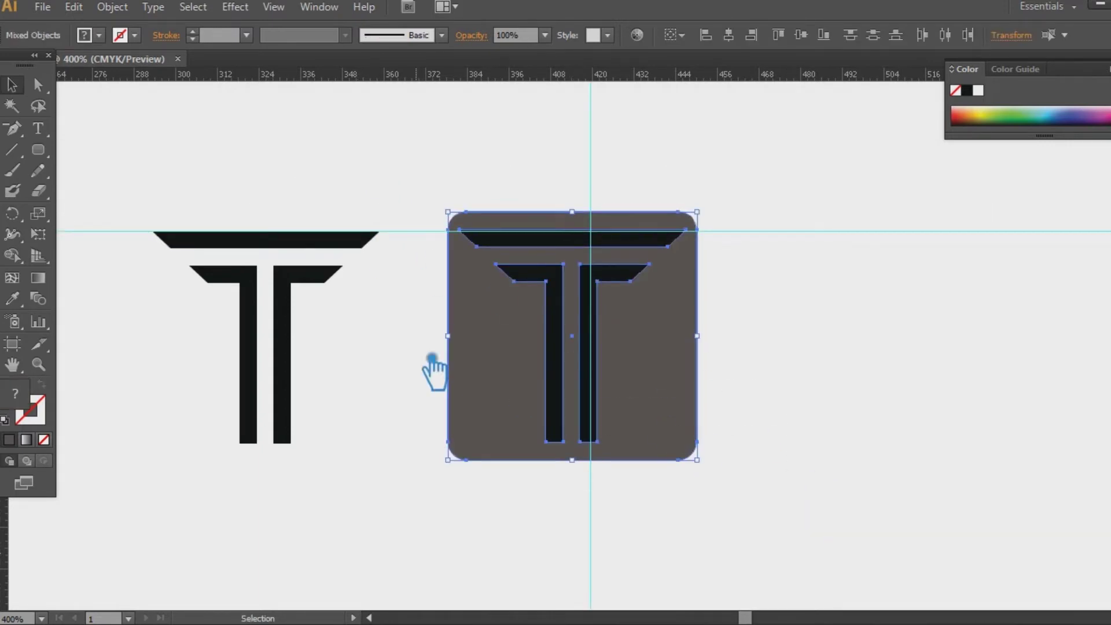
key("Down")
key("Up")
key("a")
key("v")
left_click(810, 376)
left_click_drag(672, 333, 669, 377)
left_click_drag(534, 295, 532, 258)
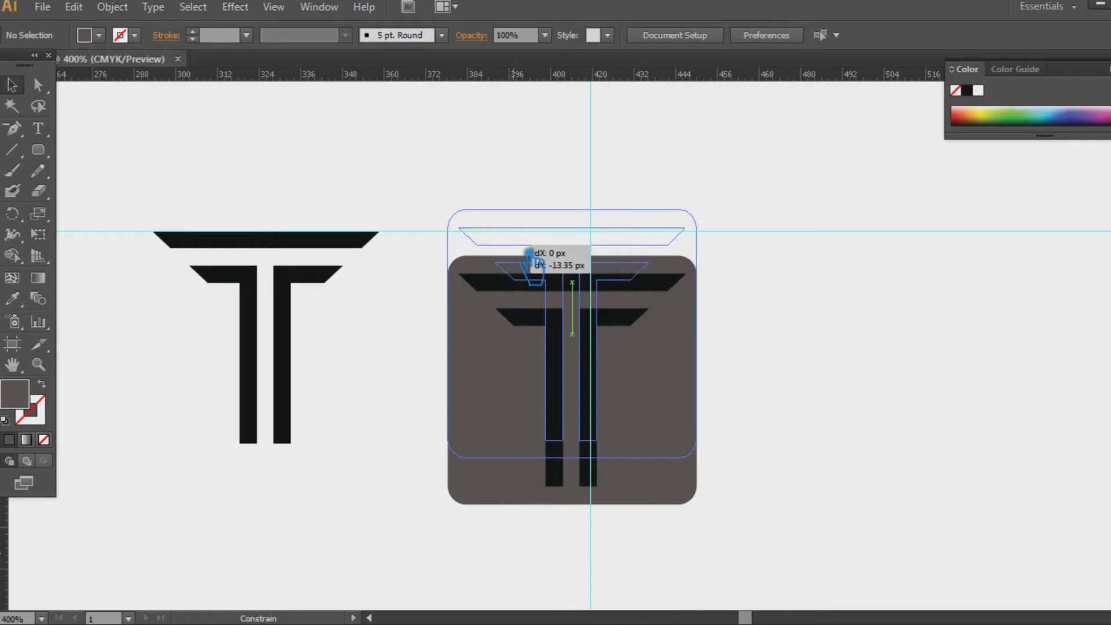
Step: Alt-drag a copy of the square icon to the right
left_click(819, 322)
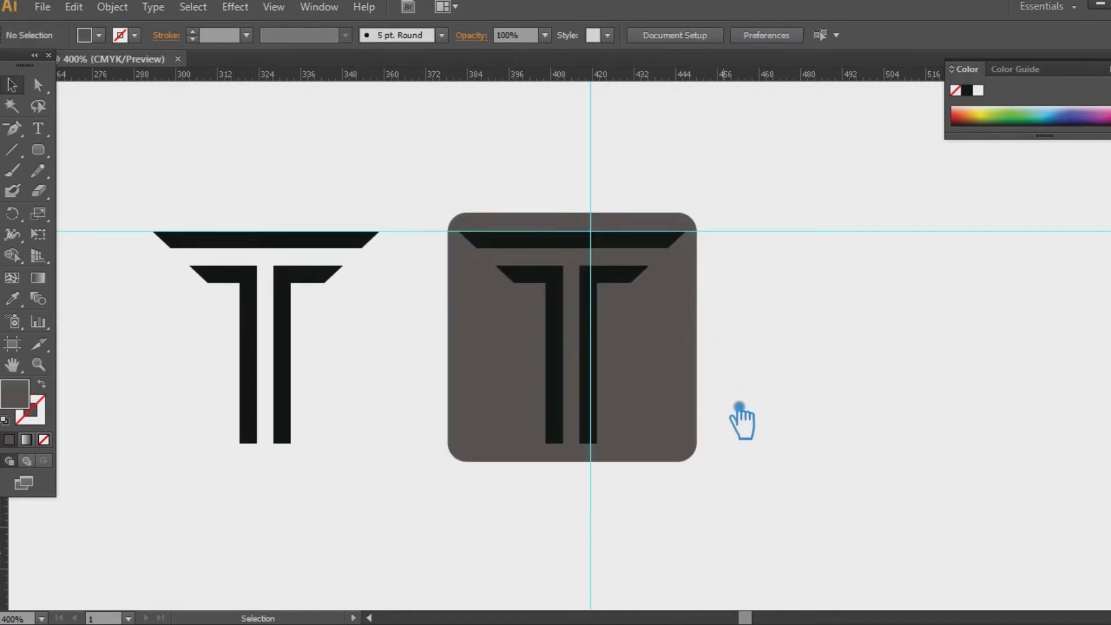
left_click(644, 358)
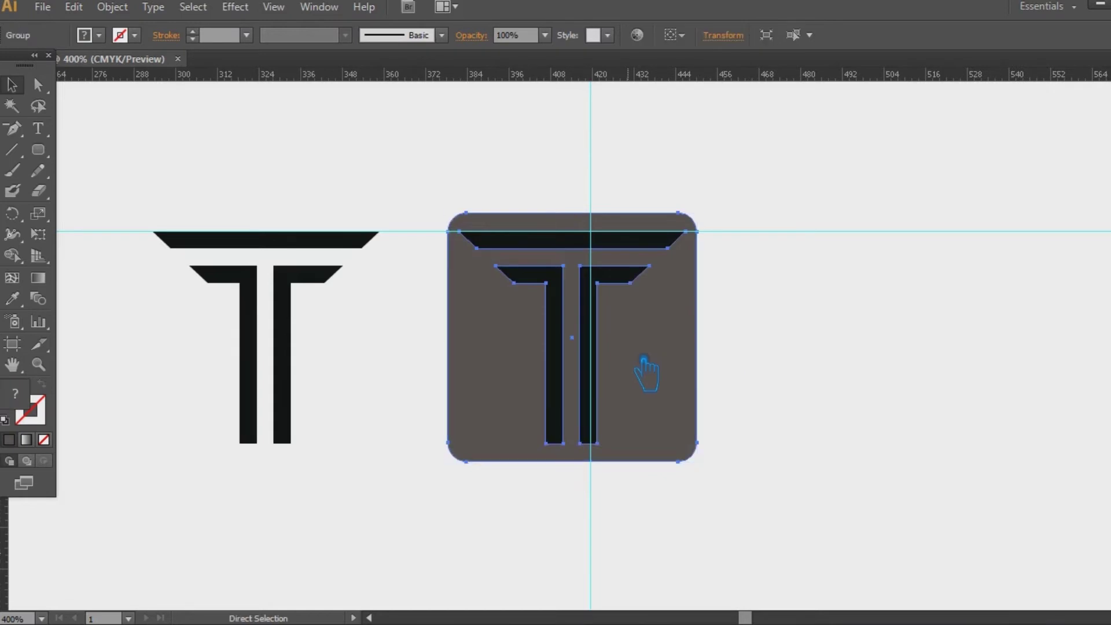
left_click(933, 365)
left_click_drag(686, 370, 965, 350)
Step: Scale the right icon's rounded square up to about 76.65 px
right_click(960, 371)
left_click(978, 527)
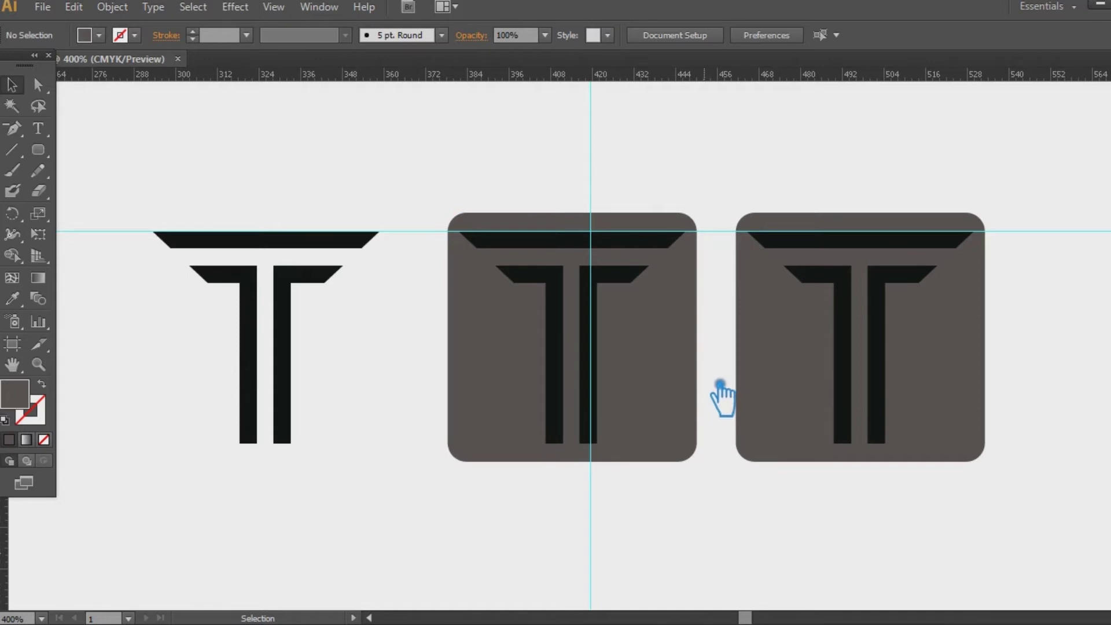
left_click(806, 346)
key("a")
key("v")
left_click_drag(985, 213, 1008, 209)
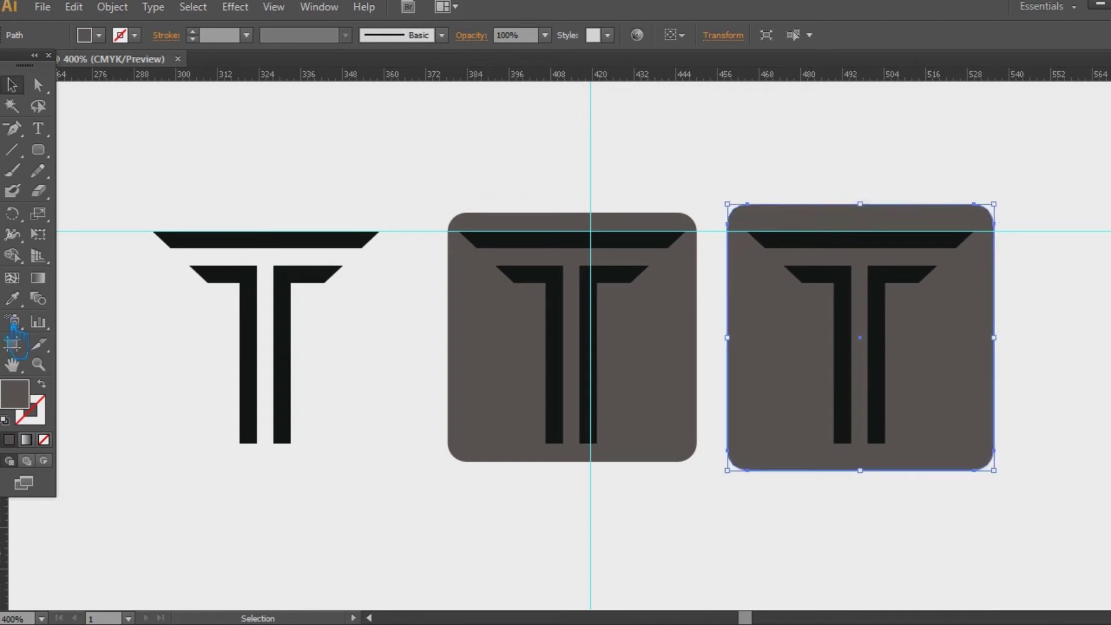
Step: Turn the right square into a 3 pt outline and nudge the icon right
left_click(60, 389)
left_click(208, 38)
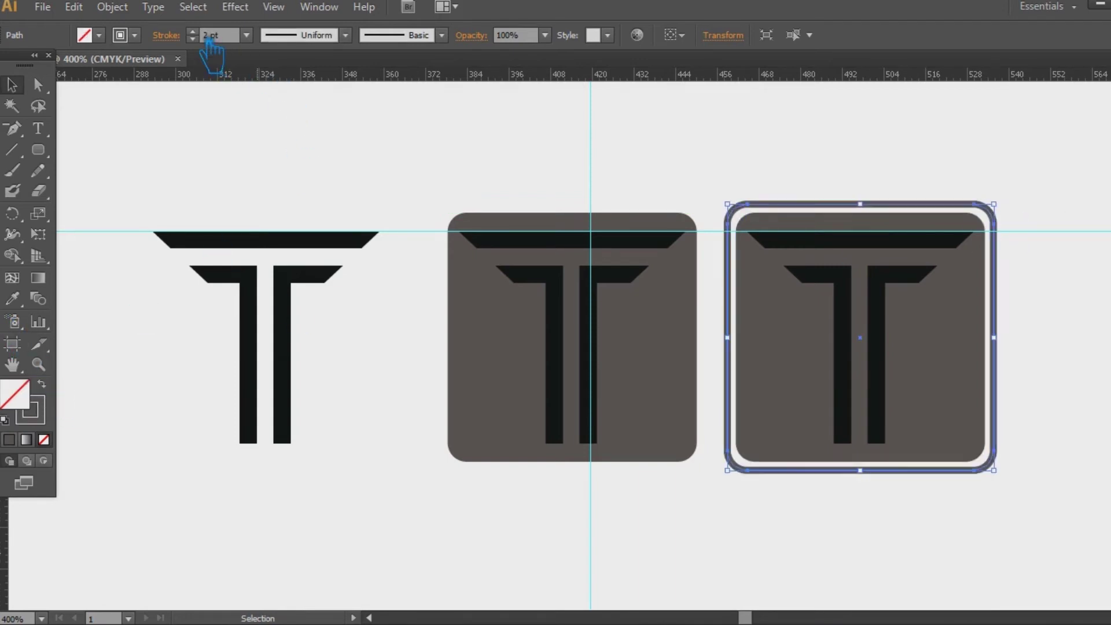
left_click(208, 37)
left_click(1040, 225)
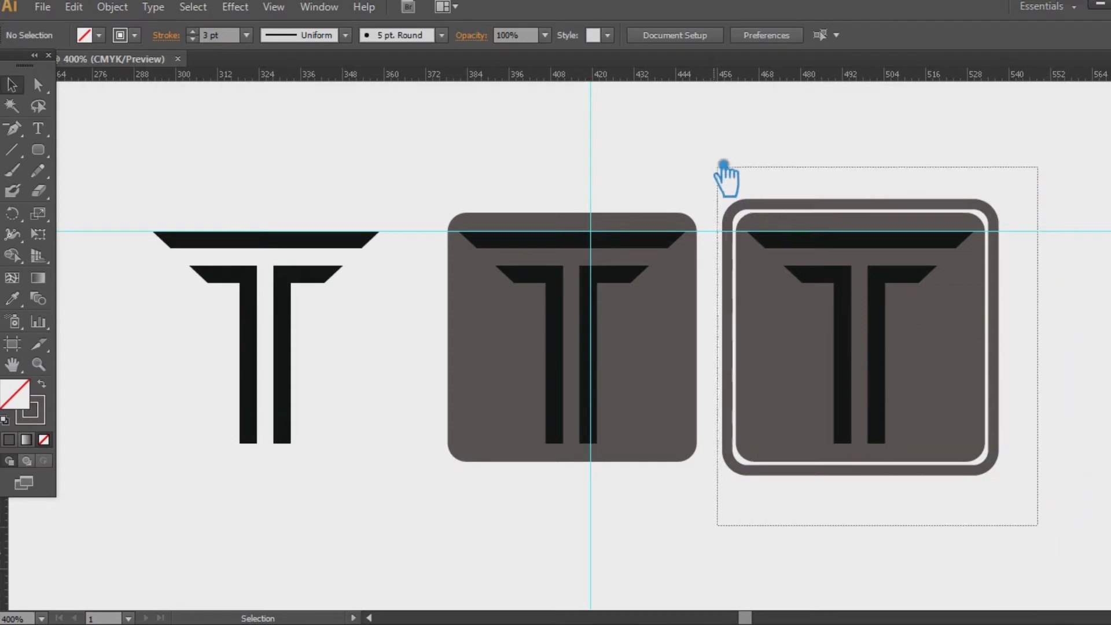
left_click_drag(1042, 527, 715, 159)
key("Right")
key("Right")
key("Right")
key("Right")
key("Right")
key("Right")
key("Right")
Step: Delete the inner square and the outer frame around the right T
left_click(699, 175)
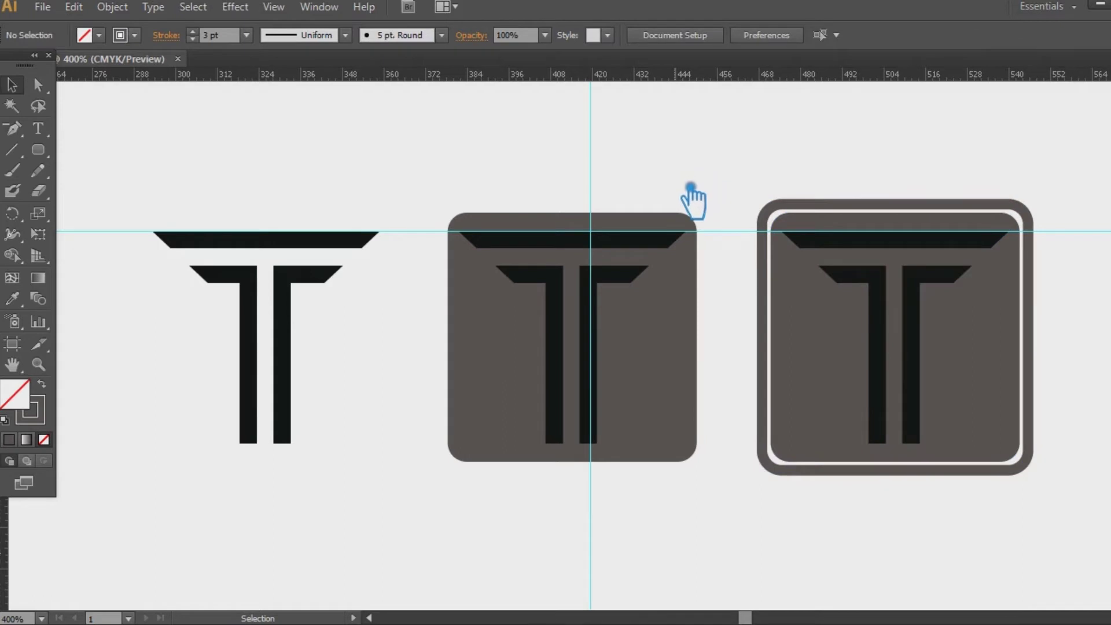
left_click(1018, 375)
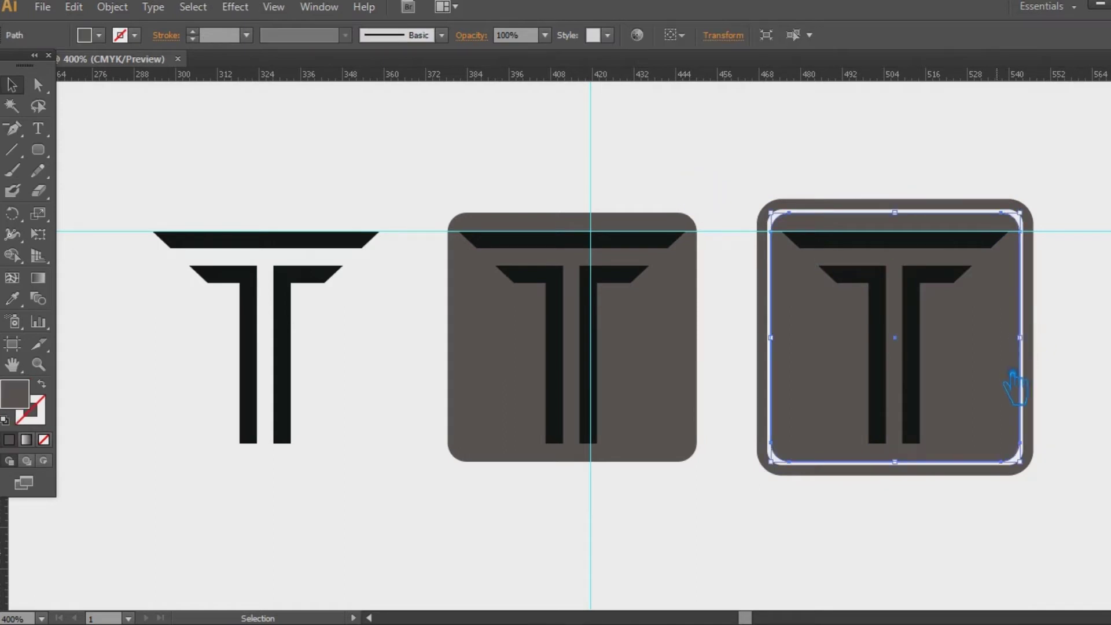
key("Delete")
left_click(1033, 384)
key("Delete")
Step: Draw an ellipse over the right-hand T, fill it solid grey and shrink it
left_click_drag(39, 149, 130, 212)
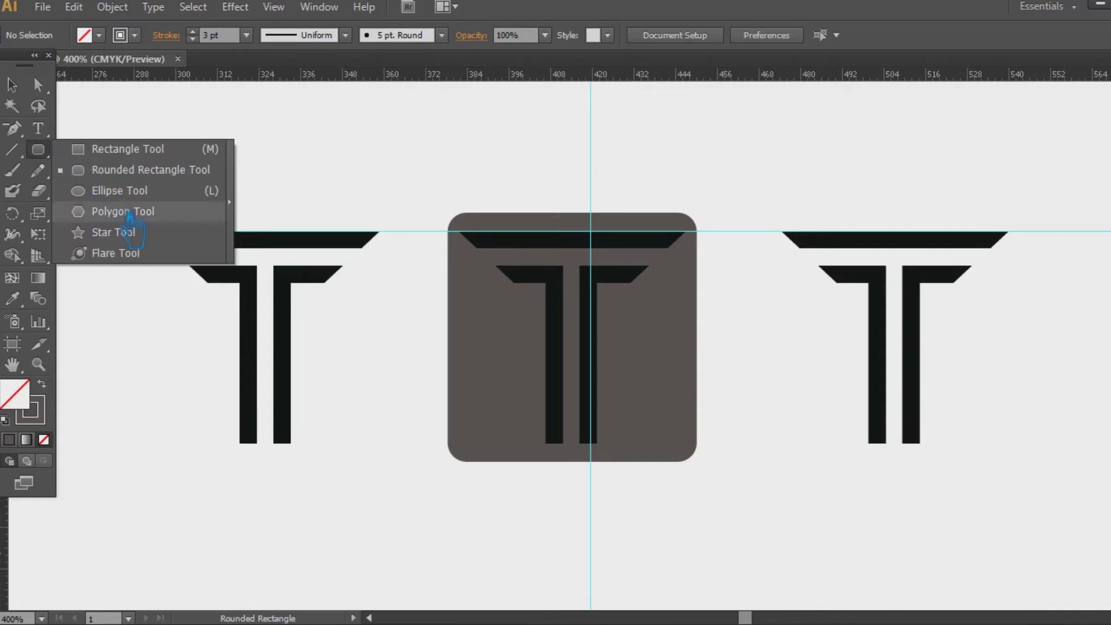
left_click(18, 87)
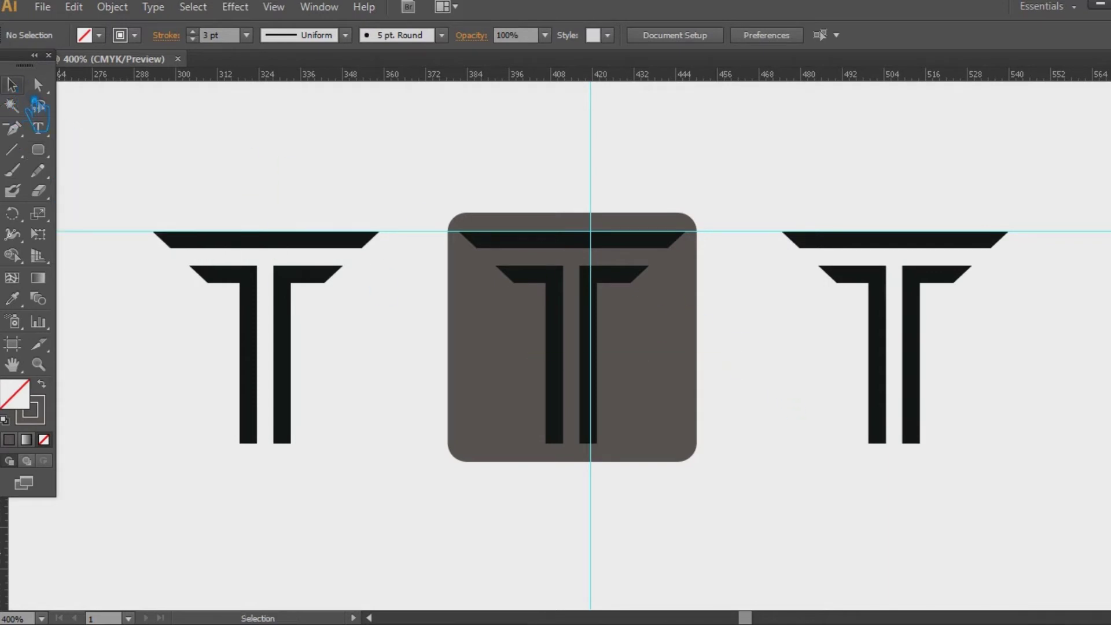
left_click_drag(38, 149, 109, 191)
left_click_drag(776, 219, 951, 335)
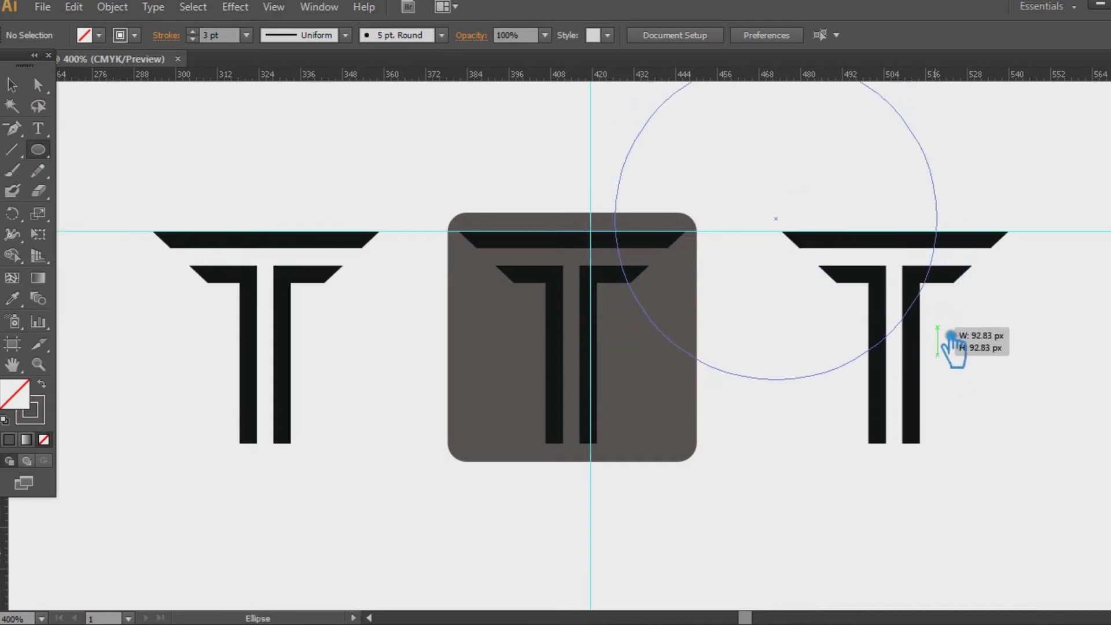
key("v")
mouse_move(812, 387)
left_mouse_down()
mouse_move(946, 480)
mouse_move(926, 491)
left_mouse_up()
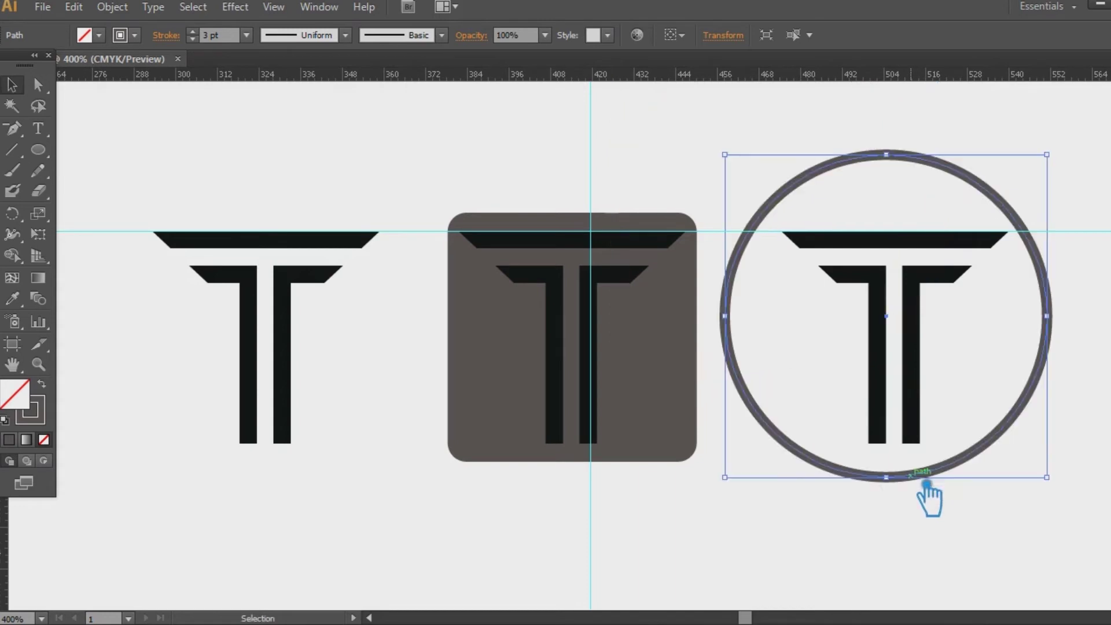
left_click(42, 383)
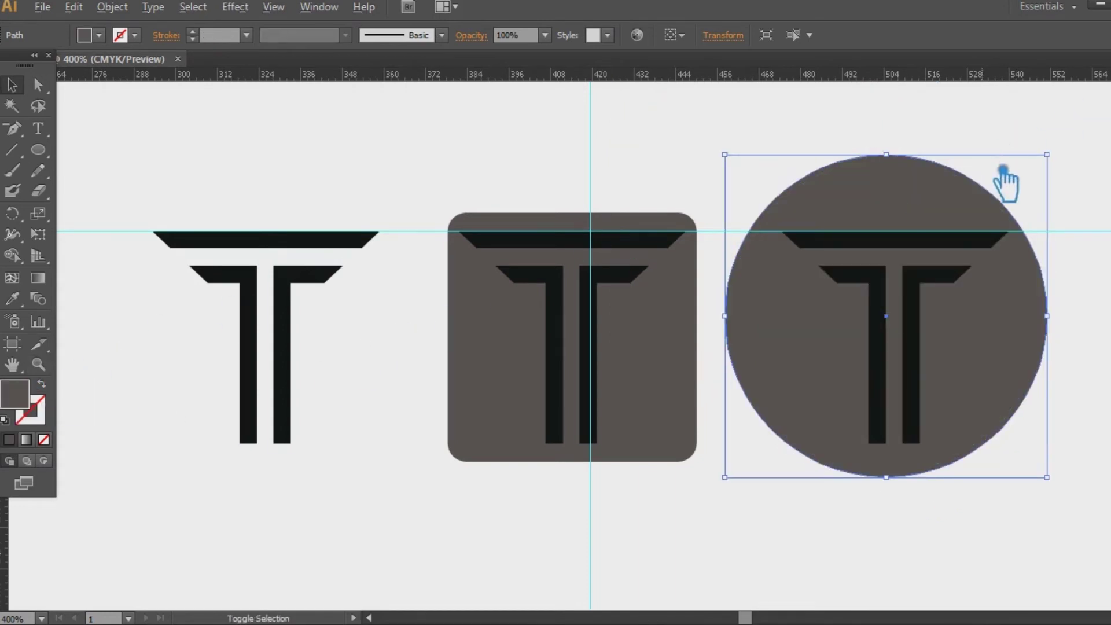
left_click_drag(1047, 154, 1035, 166)
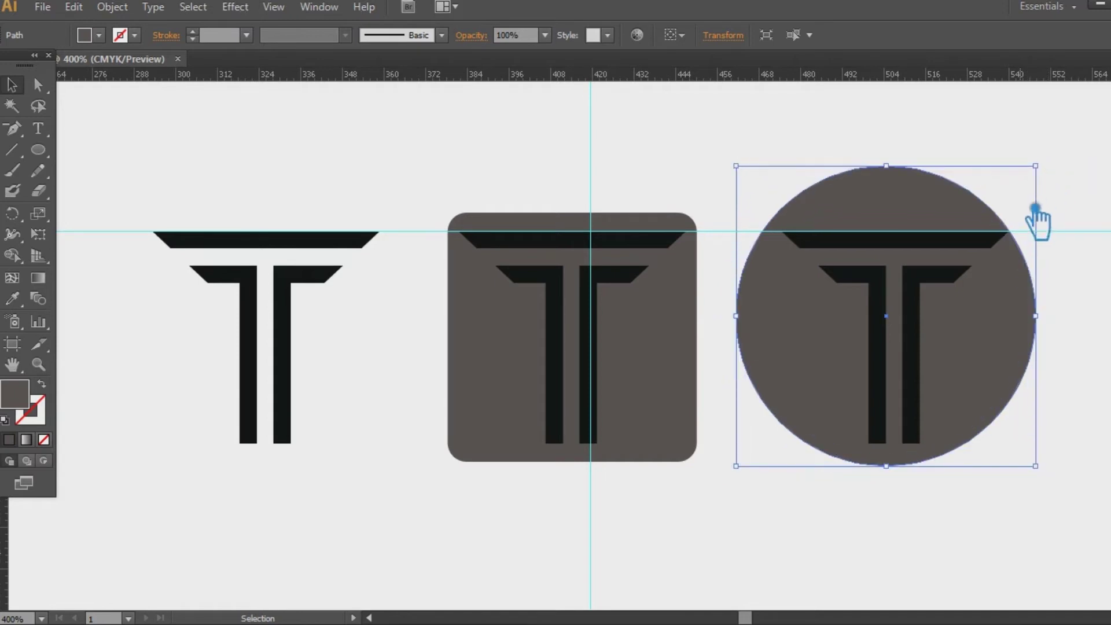
left_click(1082, 330)
Step: Centre the circle and T horizontally and vertically, then fine-tune the T and circle size
left_click_drag(1039, 501, 790, 125)
left_click(729, 34)
left_click(801, 35)
left_click(898, 142)
left_click_drag(878, 237, 892, 274)
left_click(741, 185)
mouse_move(1048, 504)
left_mouse_down()
mouse_move(776, 200)
mouse_move(768, 175)
left_mouse_up()
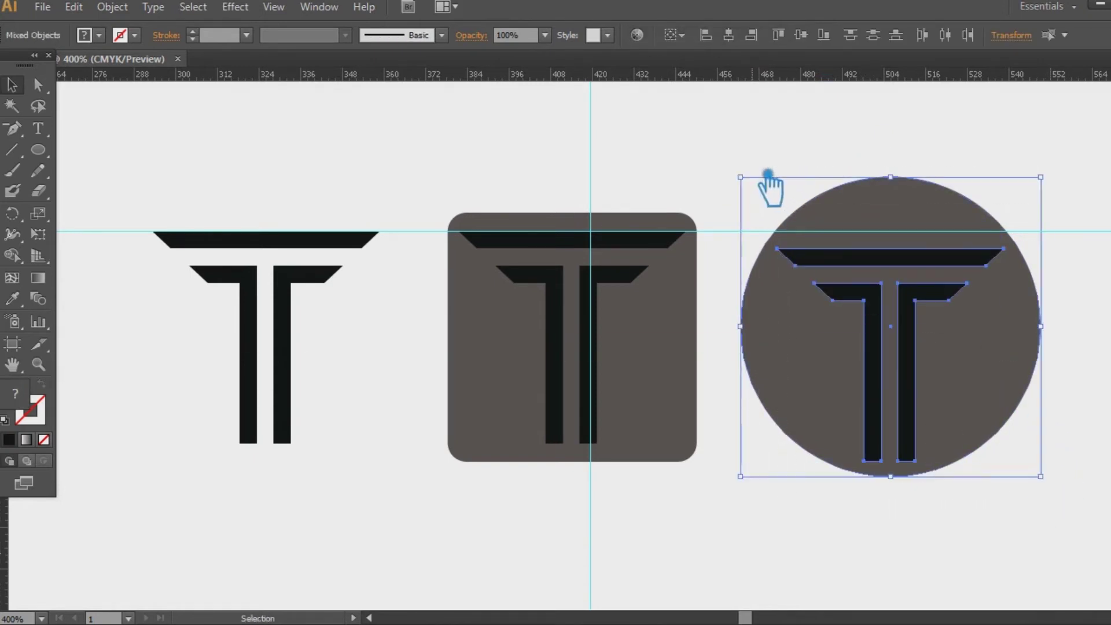
mouse_move(1090, 389)
left_mouse_down()
mouse_move(880, 305)
mouse_move(778, 249)
left_mouse_up()
left_click(1077, 443)
left_click(1029, 387, "shift")
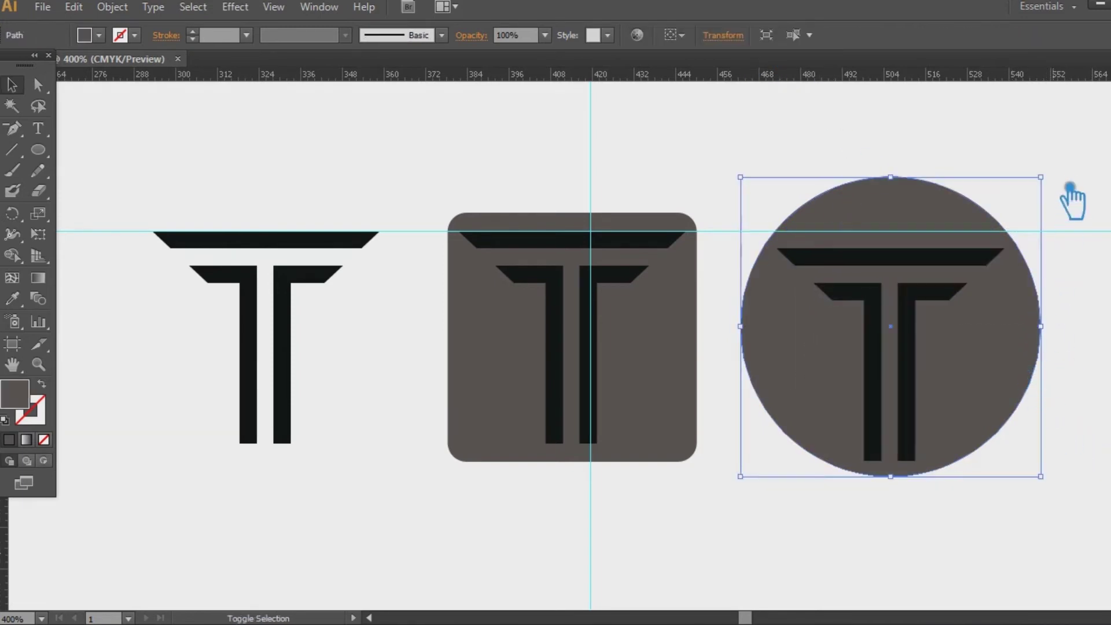
left_click_drag(1057, 185, 1052, 186)
left_click(1094, 359)
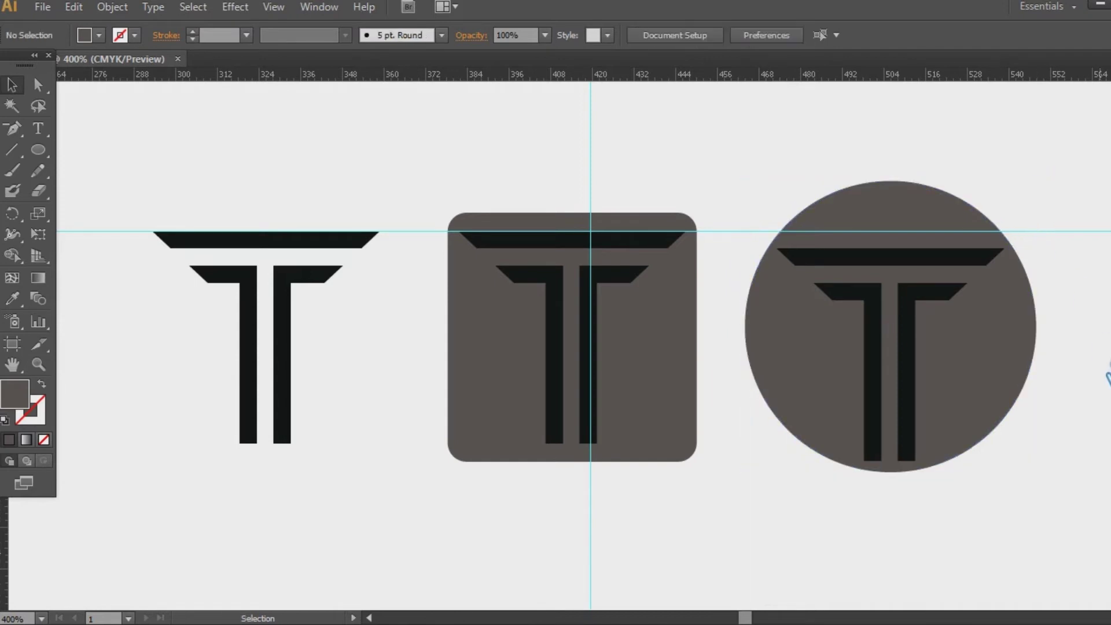
Step: Enlarge the circle to about 84.98 px so it frames the T
key("ctrl+semicolon")
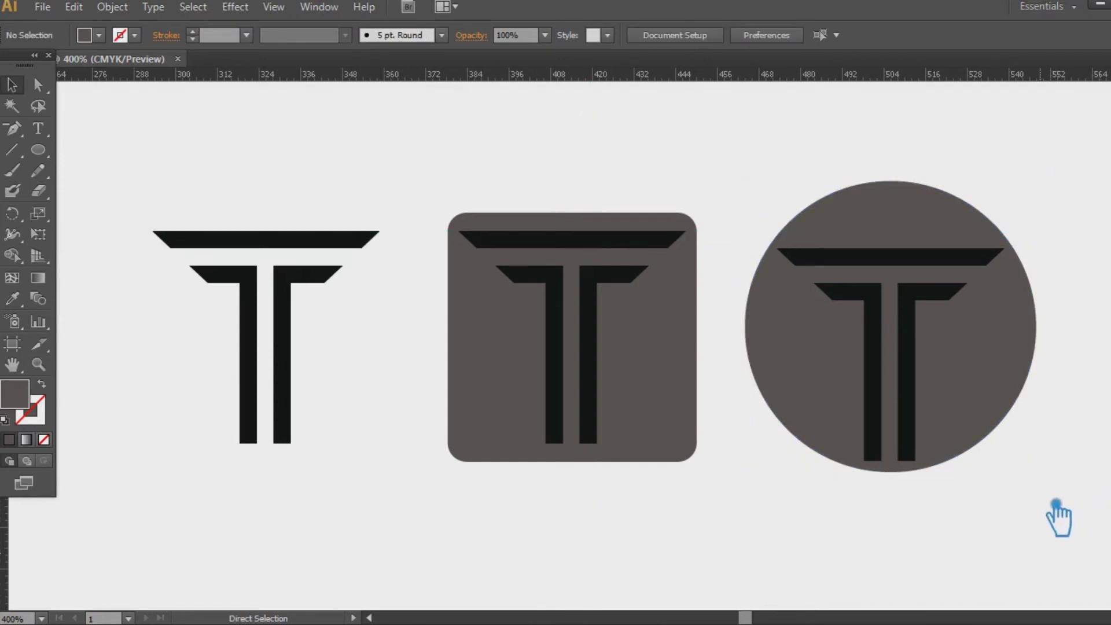
key("ctrl+semicolon")
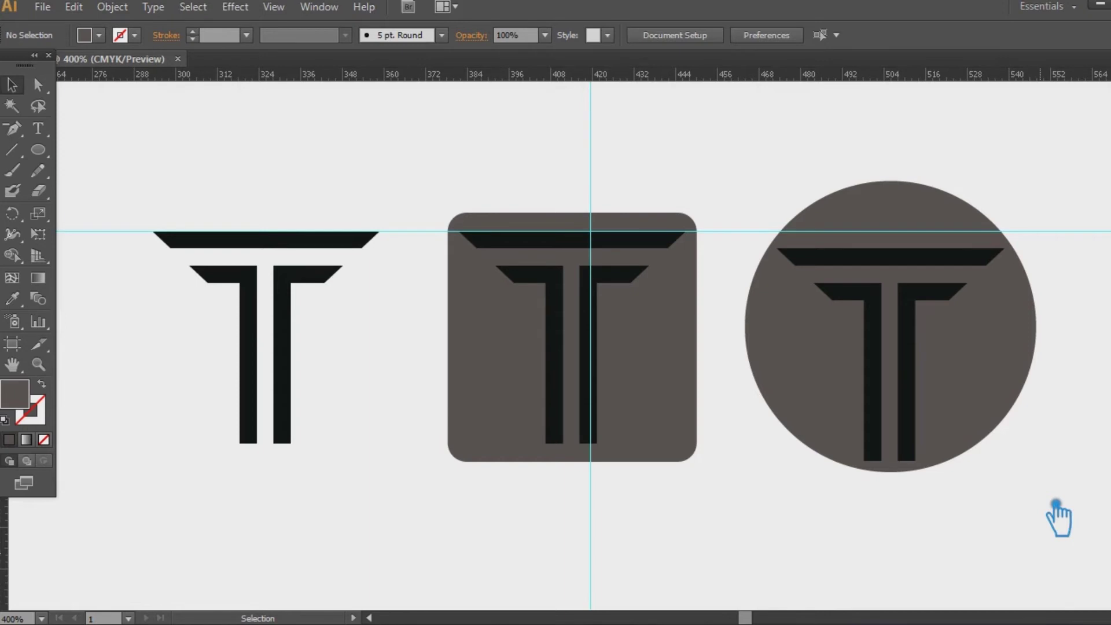
left_click_drag(1062, 510, 921, 501)
key("ctrl+plus")
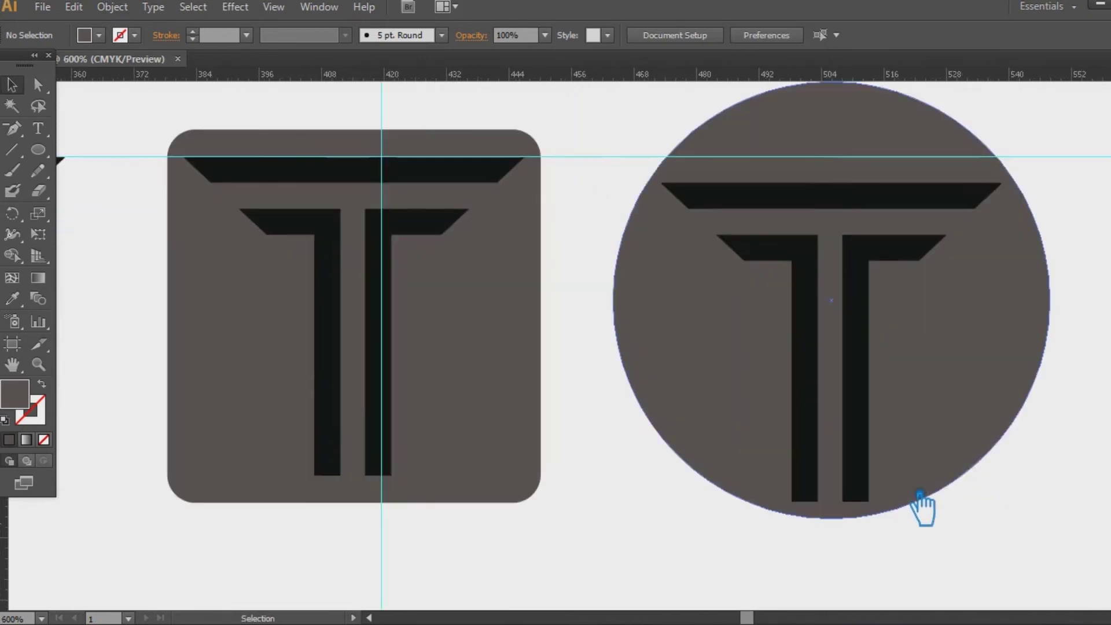
left_click_drag(975, 453, 907, 463)
left_click(970, 438)
left_click_drag(987, 123, 990, 121)
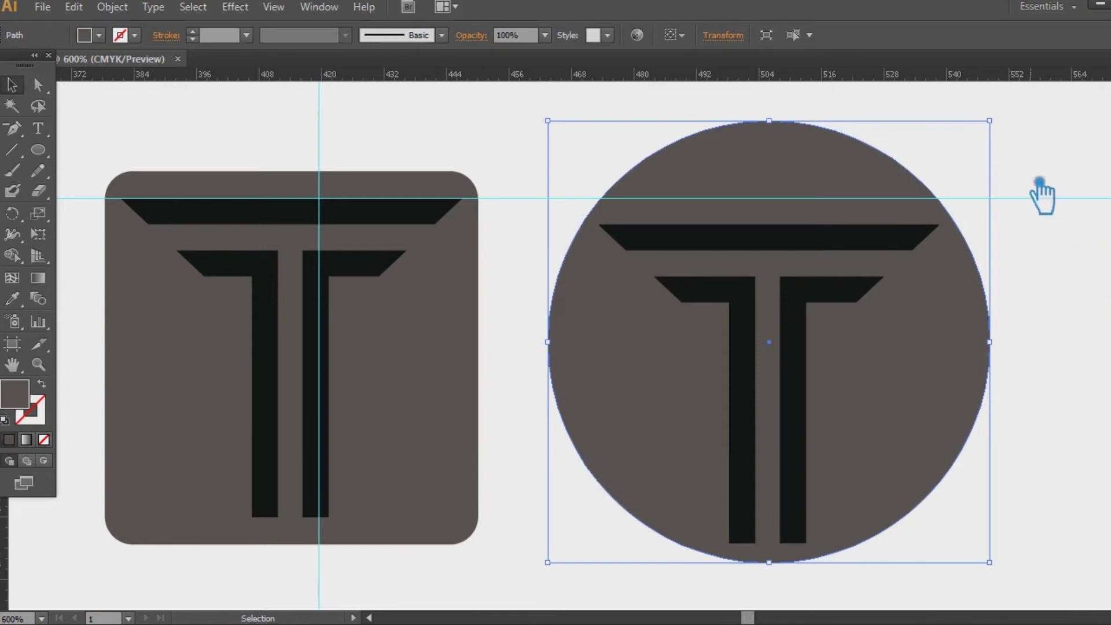
left_click_drag(1008, 134, 1014, 125)
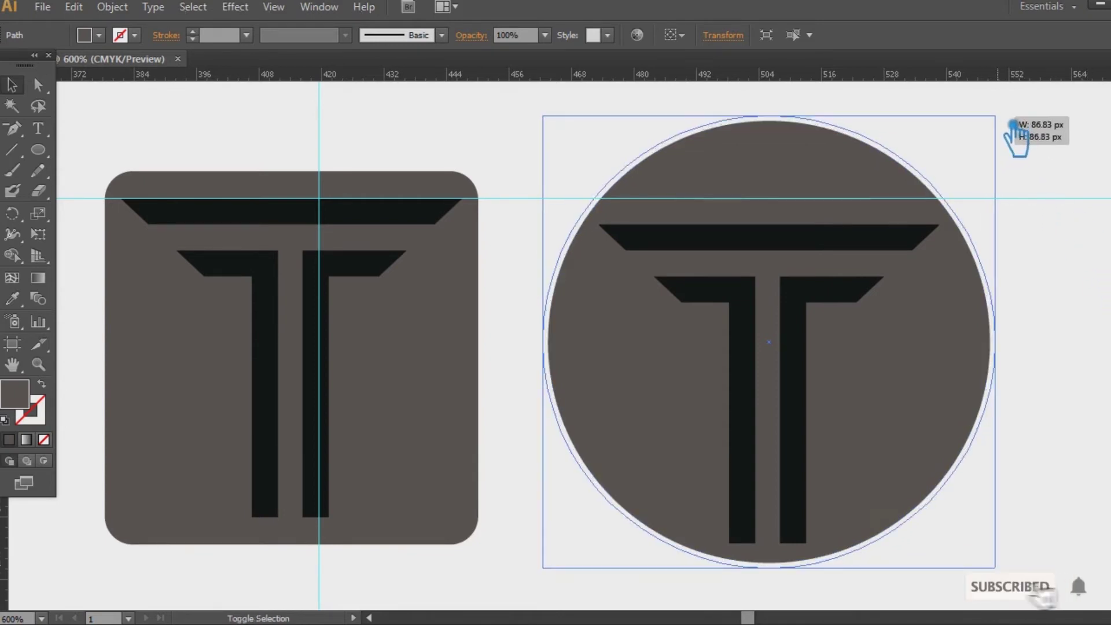
left_click_drag(1012, 125, 1010, 127)
left_click(1080, 246)
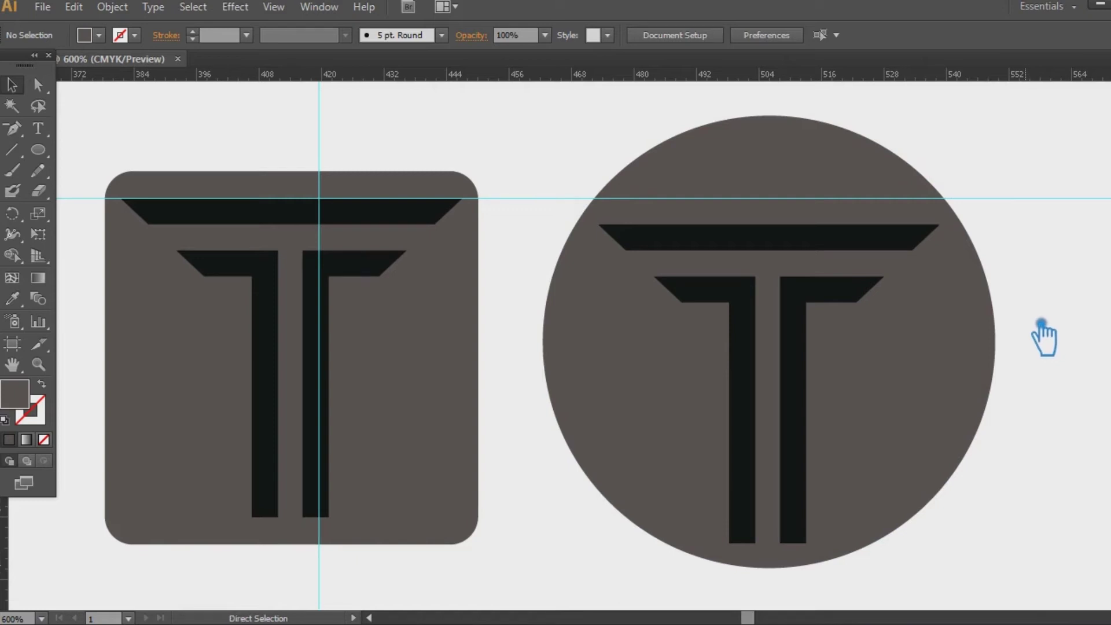
key("ctrl+minus")
key("ctrl+minus")
Step: Try Pathfinder Minus Front on both icons at once, then undo it
mouse_move(859, 480)
left_mouse_down()
mouse_move(319, 156)
mouse_move(335, 165)
left_mouse_up()
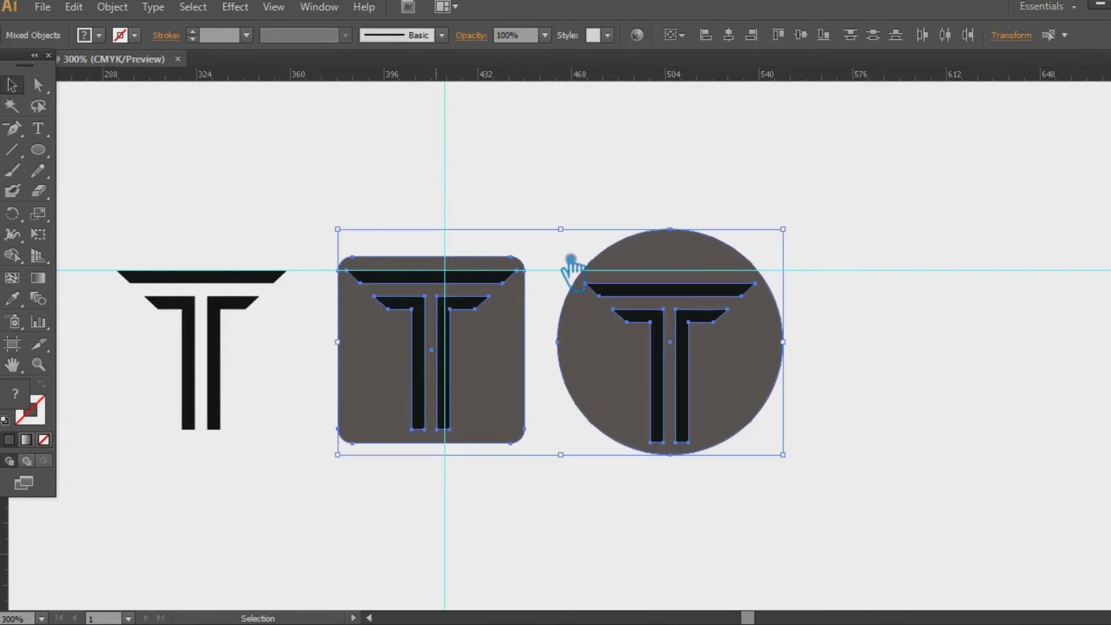
key("shift+ctrl+F9")
left_click(991, 456)
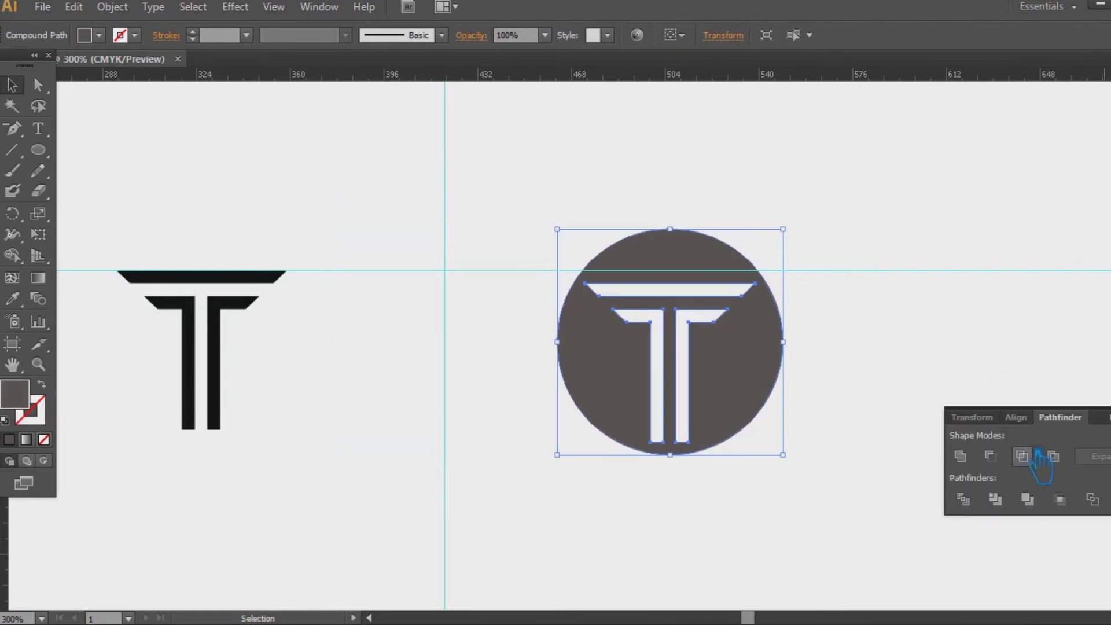
key("ctrl+z")
left_click(1013, 330)
Step: Cut the T out of the circle and then the rounded square with Minus Front
left_click(625, 255)
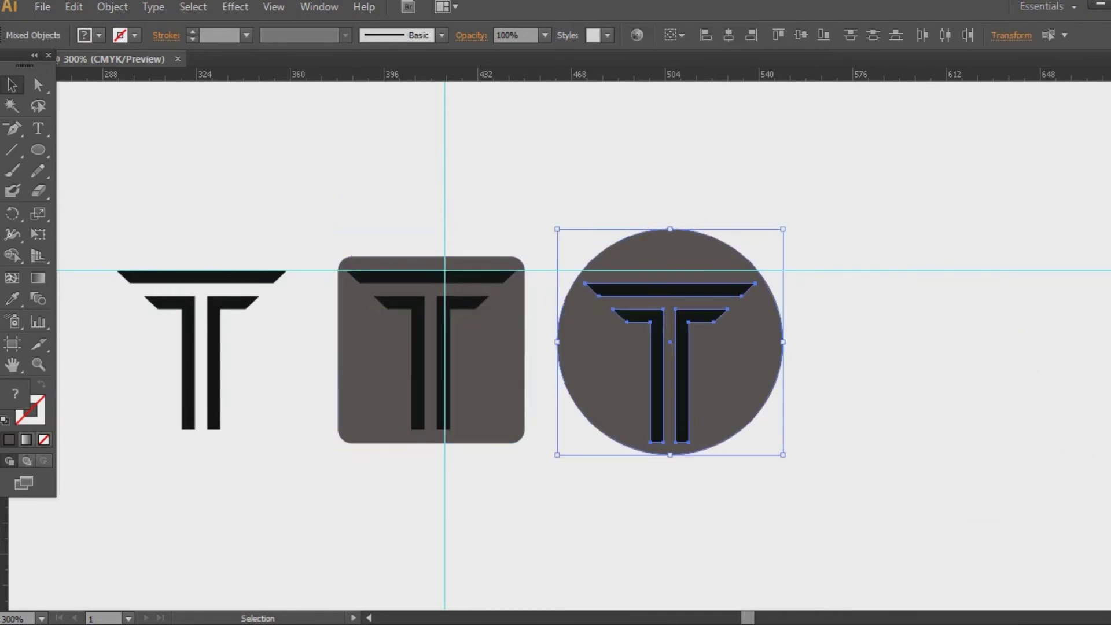
key("shift+ctrl+F9")
left_click(991, 456)
left_click_drag(524, 492, 324, 214)
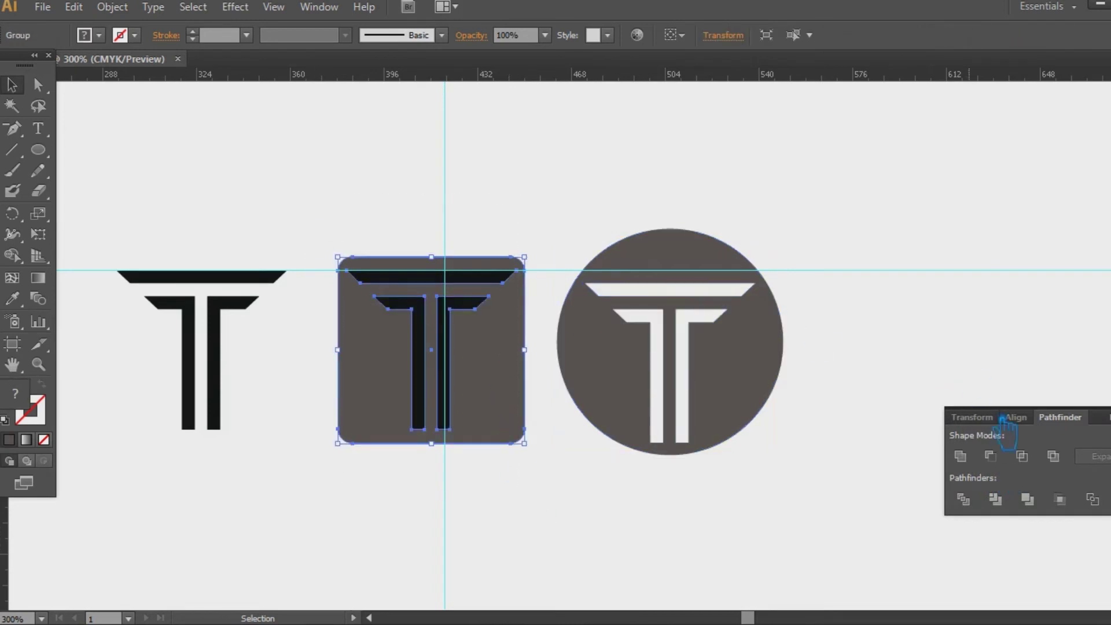
left_click(991, 456)
left_click(1001, 359)
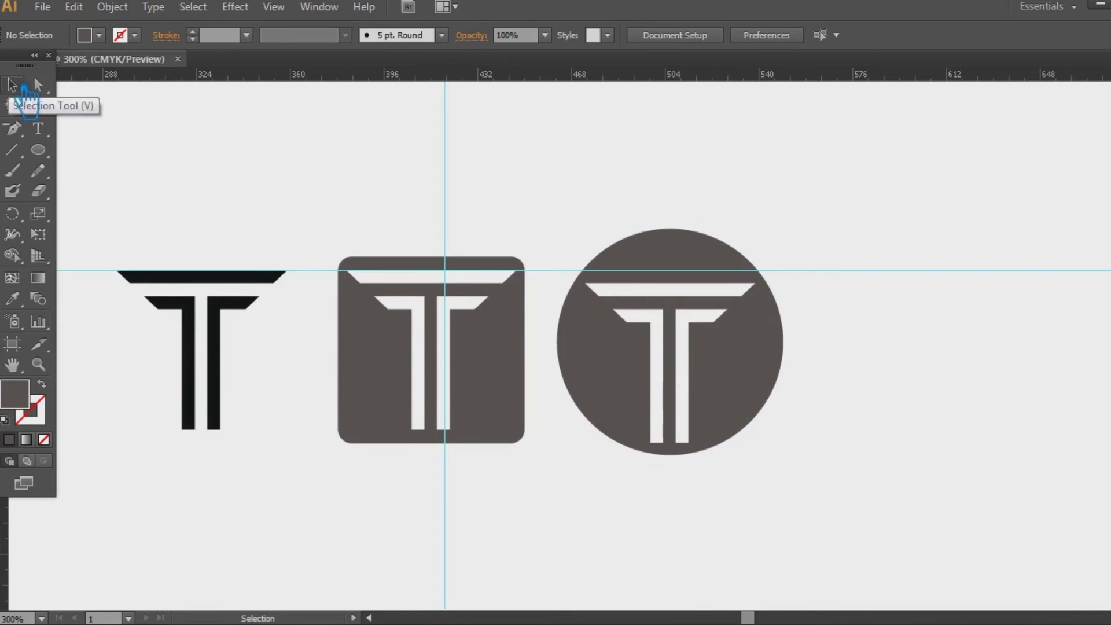
left_click_drag(241, 332, 80, 356)
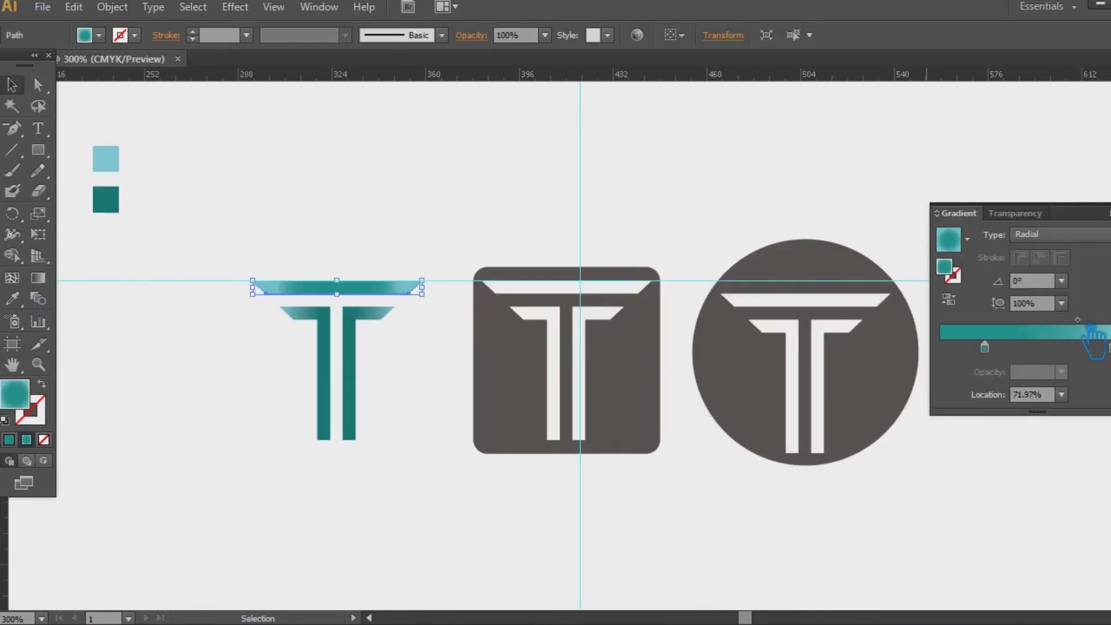
Step: Move the T's gradient stop to about 63% and stretch the gradient across the top bar
left_click_drag(1083, 338, 1046, 328)
left_click_drag(985, 348, 1049, 348)
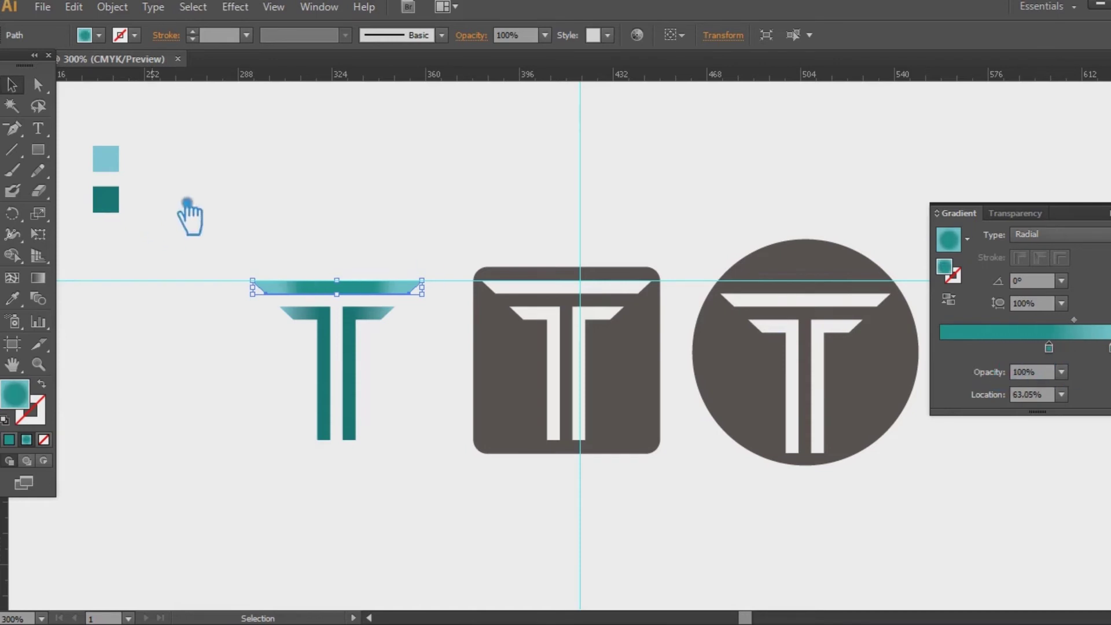
left_click(38, 278)
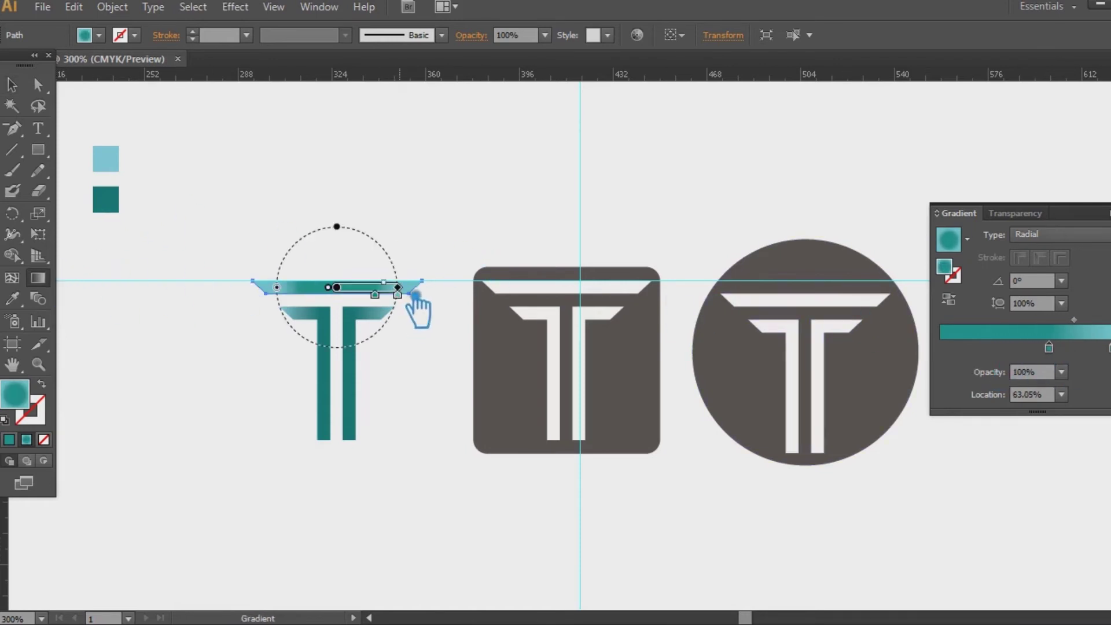
left_click_drag(415, 295, 454, 297)
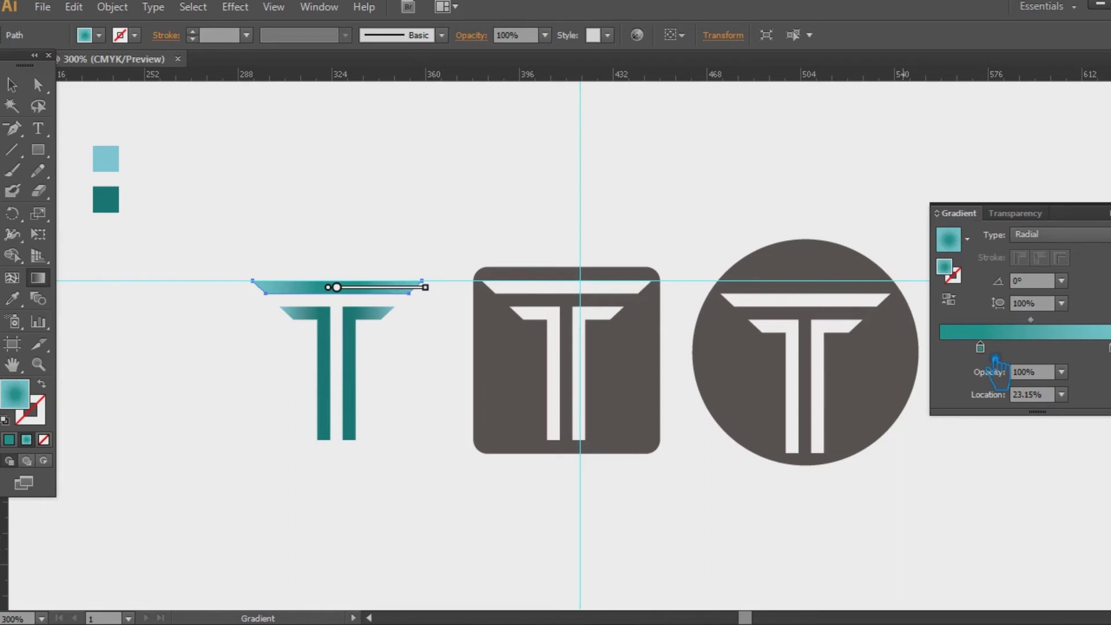
left_click_drag(1049, 333, 1101, 333)
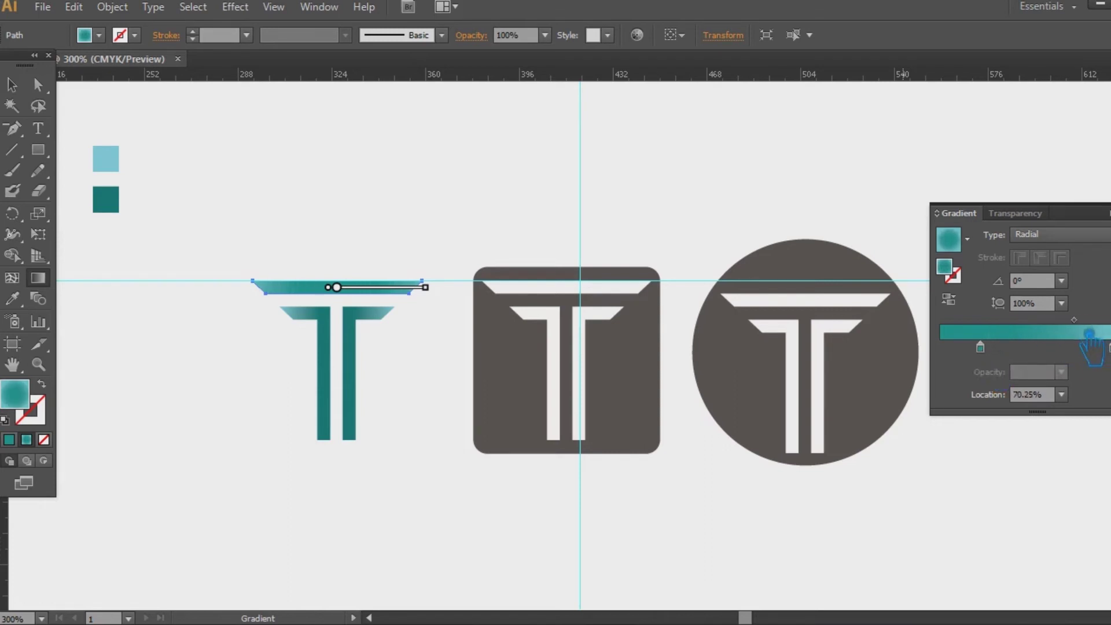
left_click(11, 86)
left_click(182, 130)
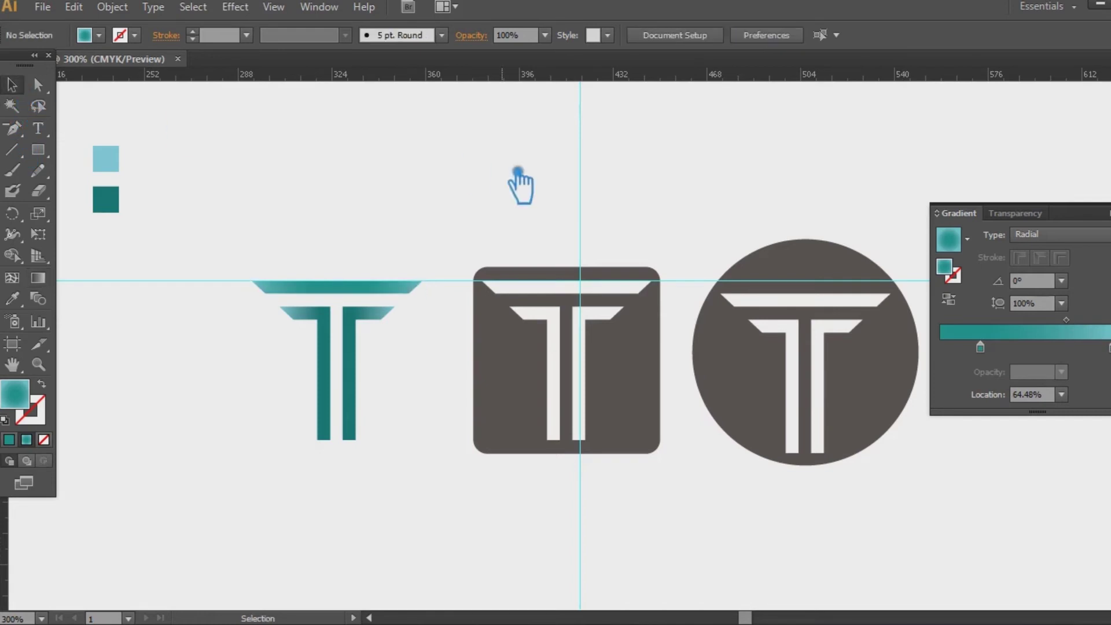
Step: Eyedropper the T's teal gradient onto the rounded square and make it Radial
left_click(657, 385)
key("i")
left_click(325, 319)
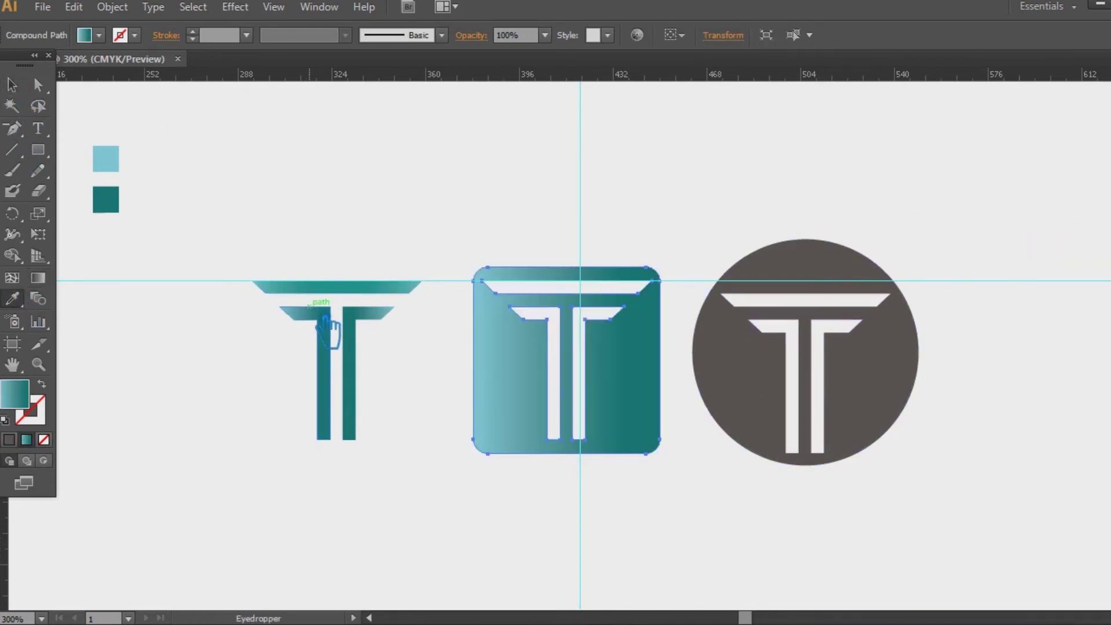
key("ctrl+F9")
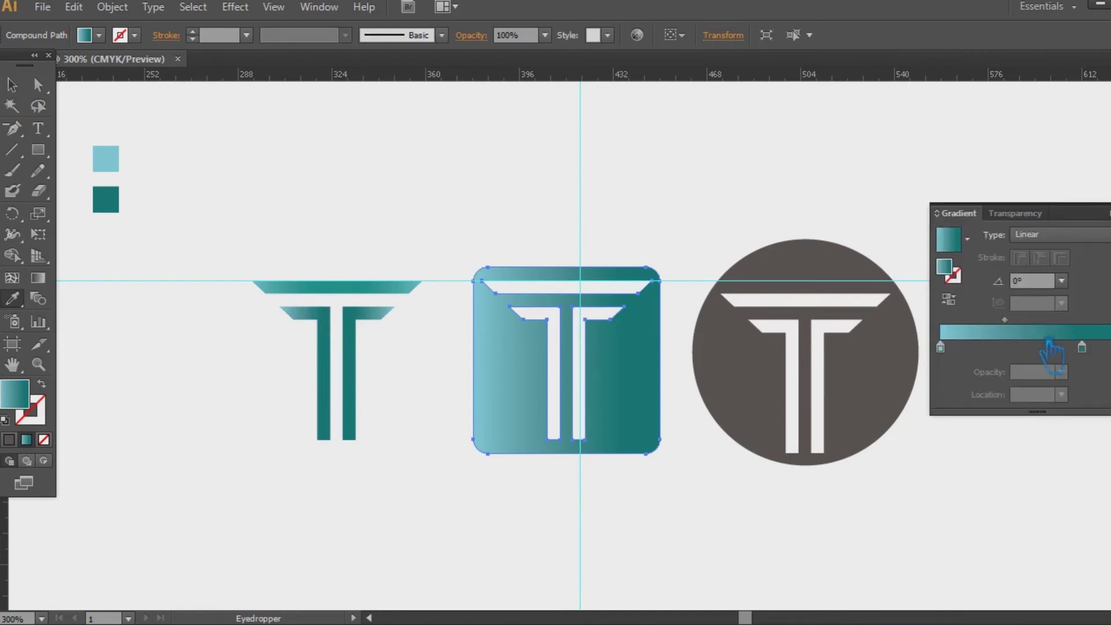
left_click(1109, 347)
left_click_drag(1030, 327, 1011, 327)
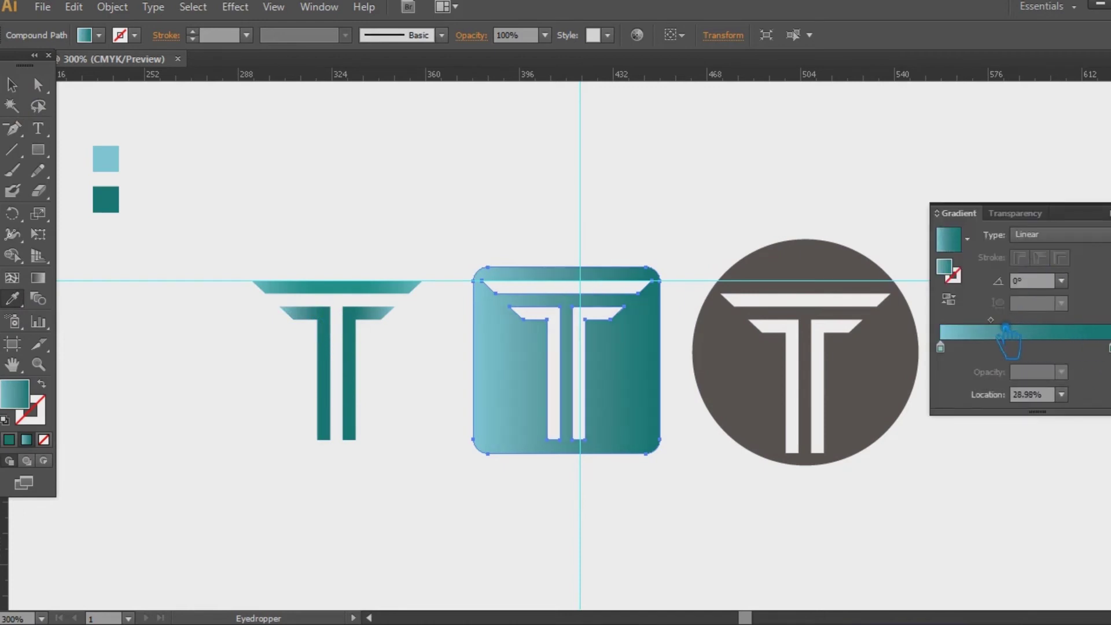
left_click(1083, 234)
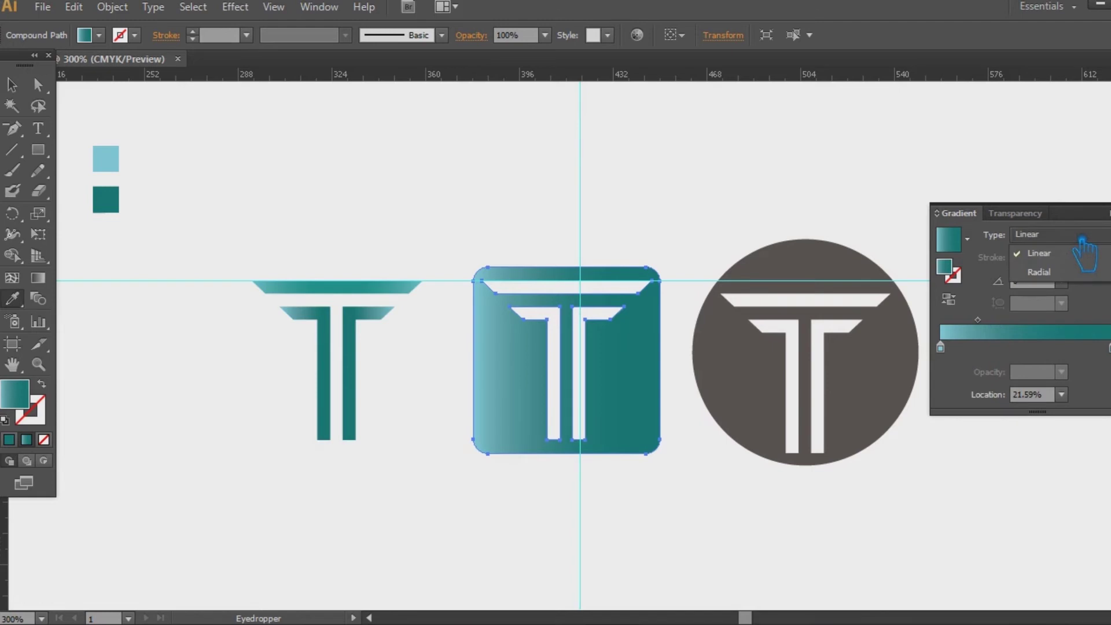
left_click(1042, 265)
Step: Widen the radial gradient across the square; try a green first stop, then cancel
left_click(38, 278)
left_click_drag(661, 360, 723, 360)
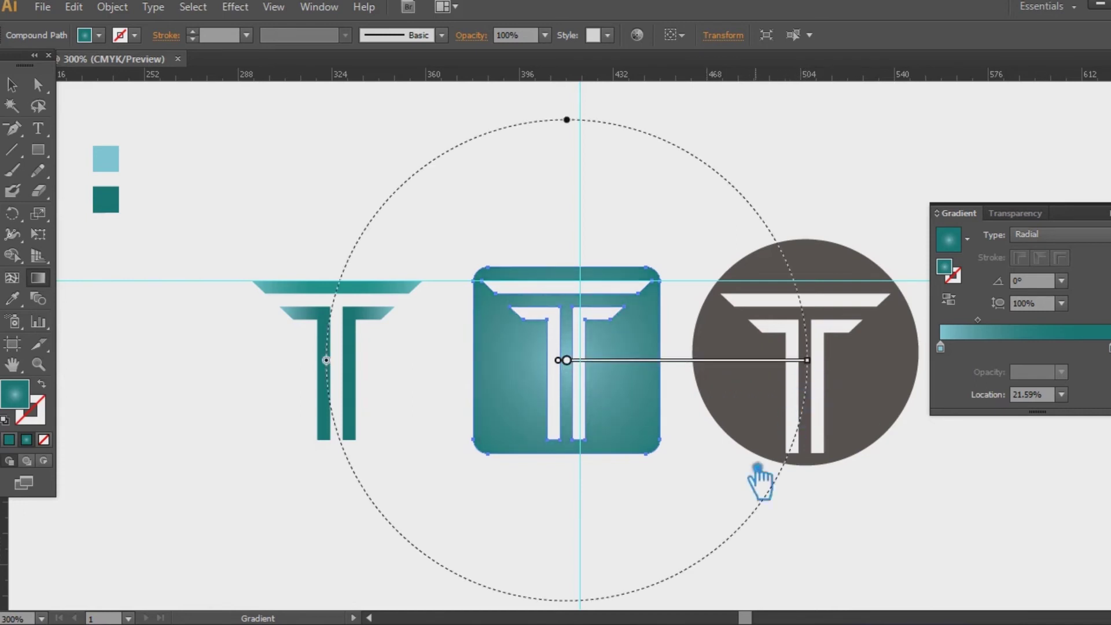
key("v")
left_click(224, 149)
left_click(553, 318)
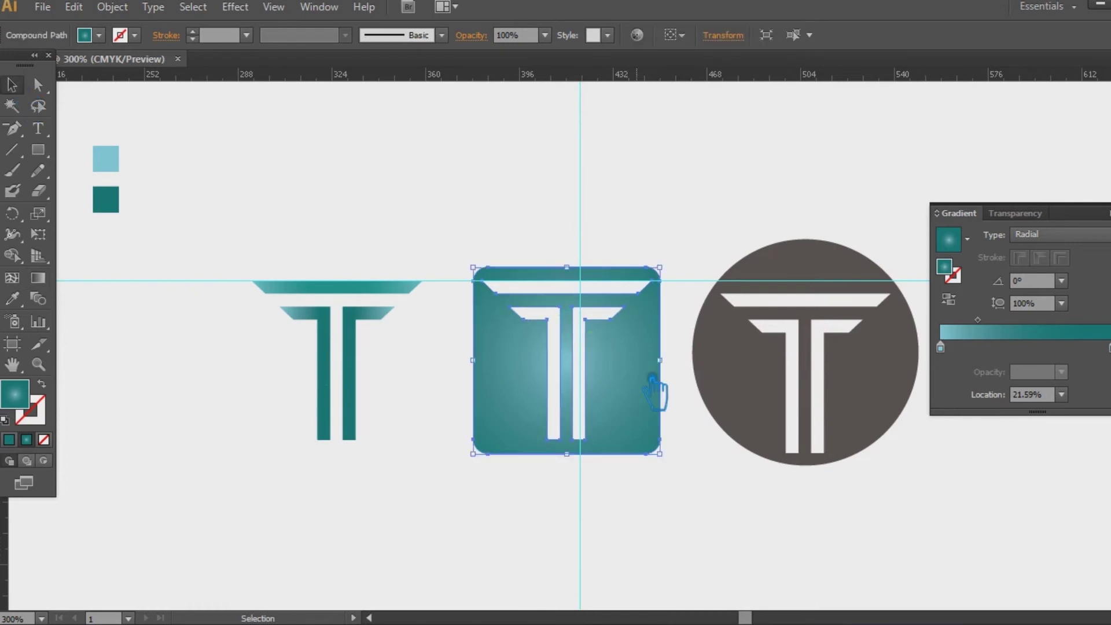
left_click(942, 347)
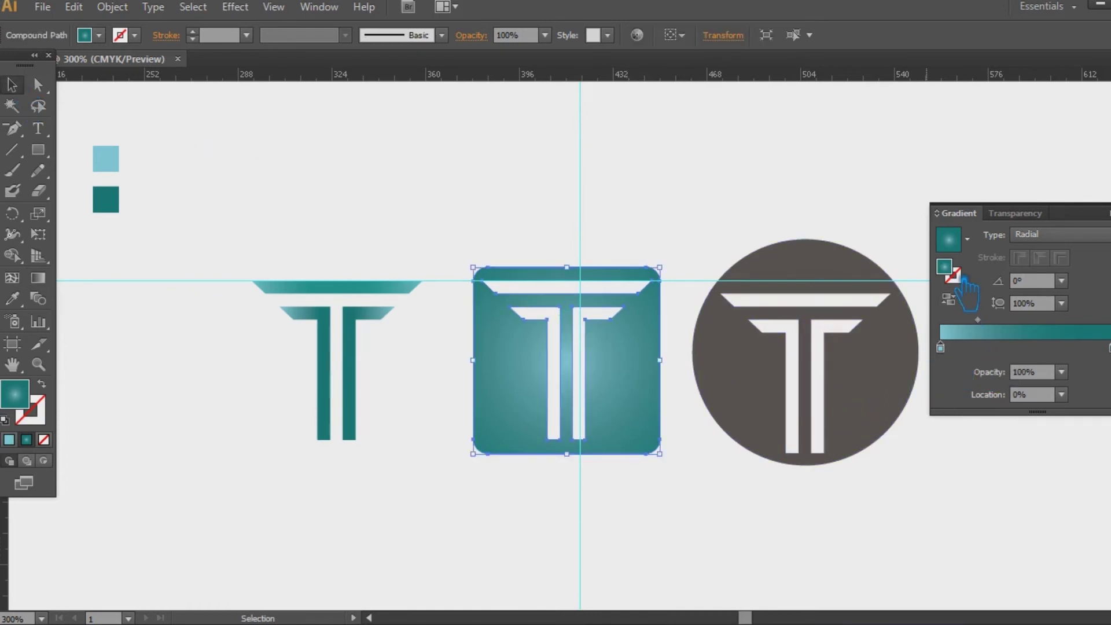
double_click(964, 279)
left_click(348, 304)
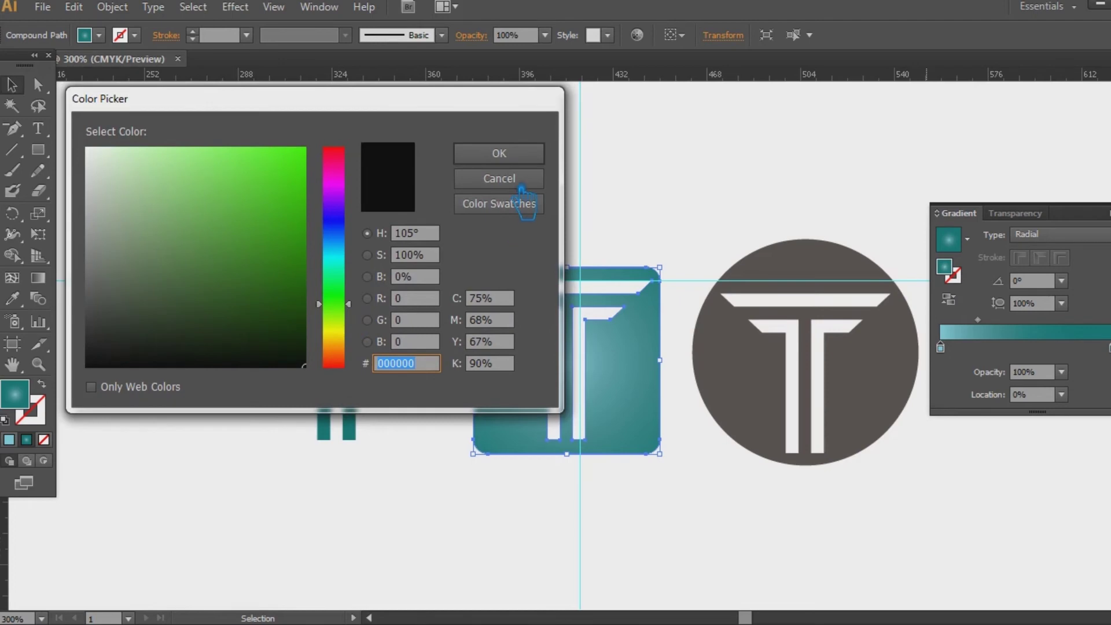
left_click(523, 191)
left_click_drag(199, 234, 104, 153)
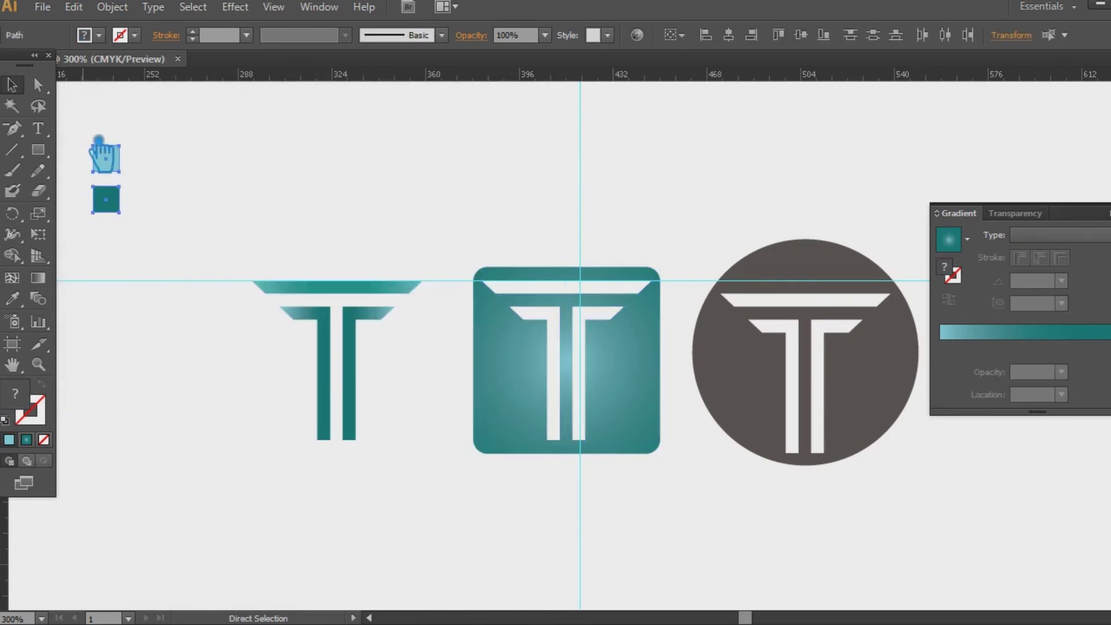
Step: Alt-drag copies of the two sample squares below the originals, then repeat to make another pair
key("v")
left_click(210, 191)
left_click_drag(116, 199, 124, 250)
key("shift+Down")
key("shift+Down")
key("shift+Down")
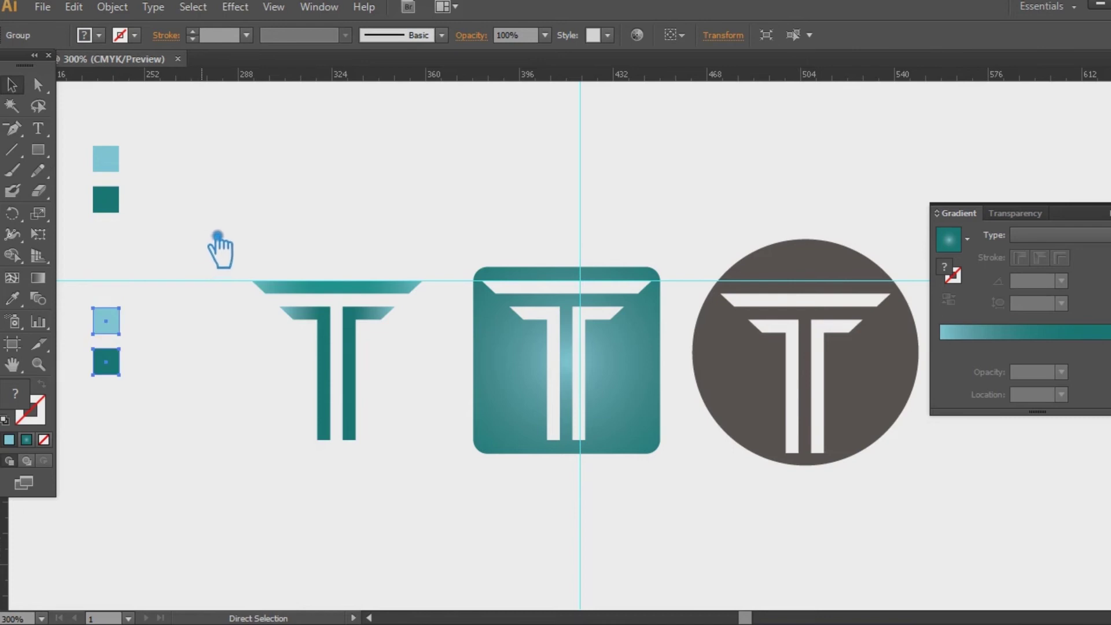
key("shift+Up")
key("shift+Up")
key("shift+Up")
key("ctrl+d")
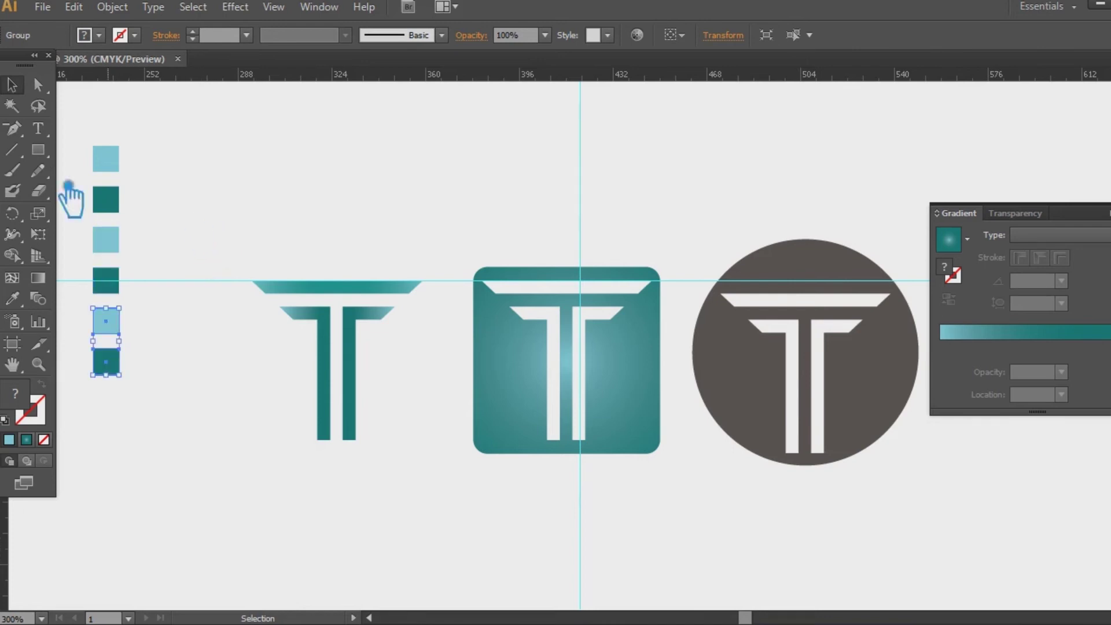
Step: Ungroup the copied pair and recolour the light copy a bright, saturated green
left_click(119, 249)
right_click(106, 279)
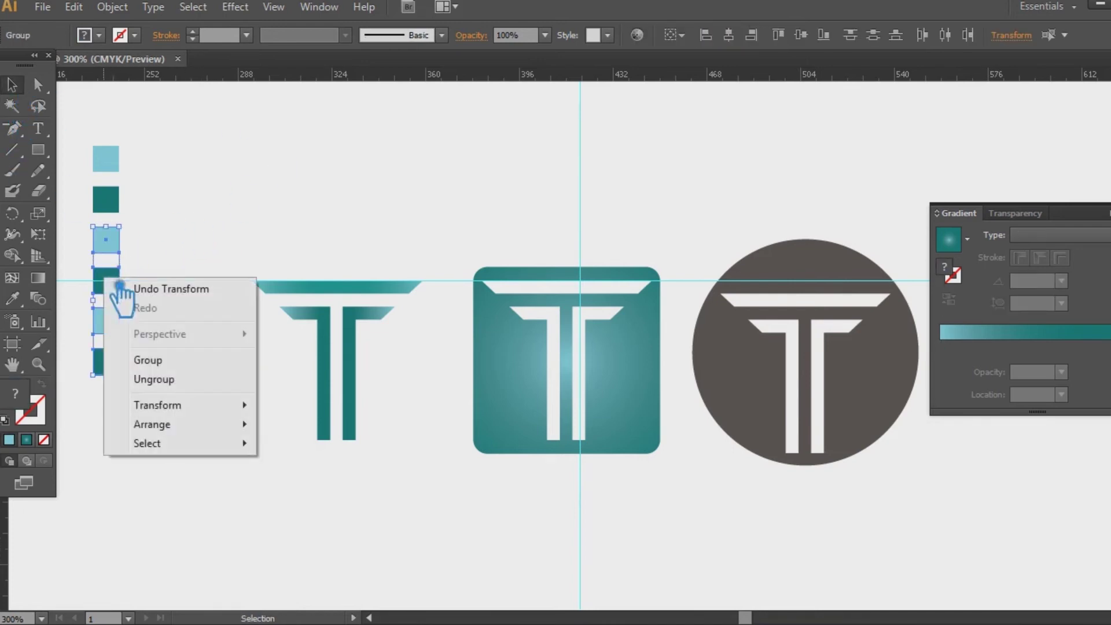
left_click(156, 378)
left_click(116, 239)
double_click(29, 402)
mouse_move(342, 336)
left_mouse_down()
mouse_move(363, 302)
mouse_move(357, 320)
left_mouse_up()
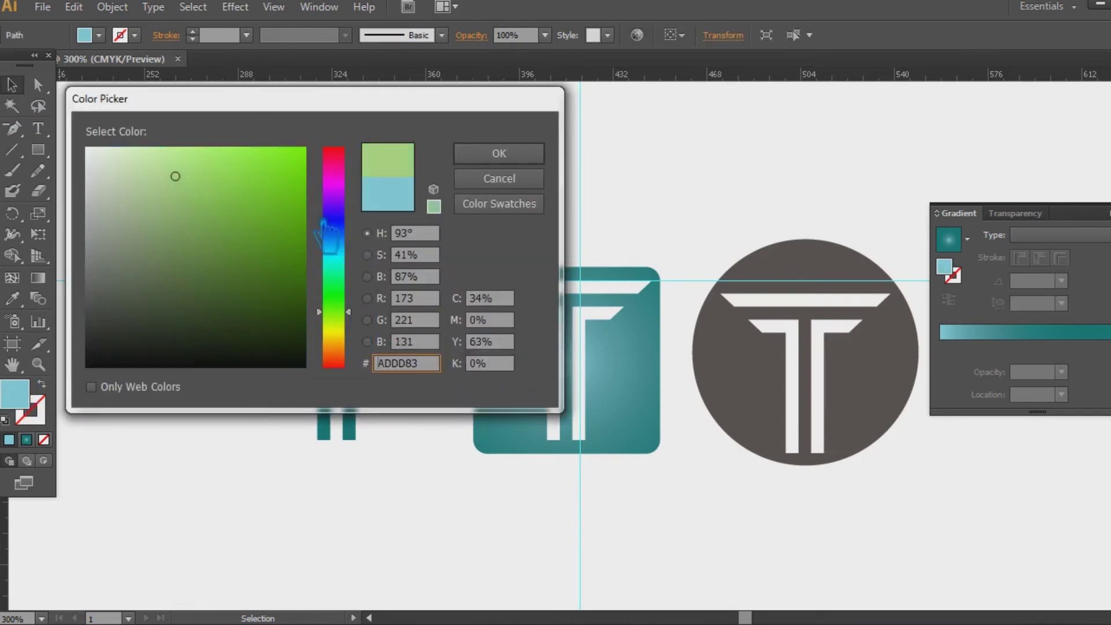
left_click_drag(299, 174, 332, 155)
left_click(510, 155)
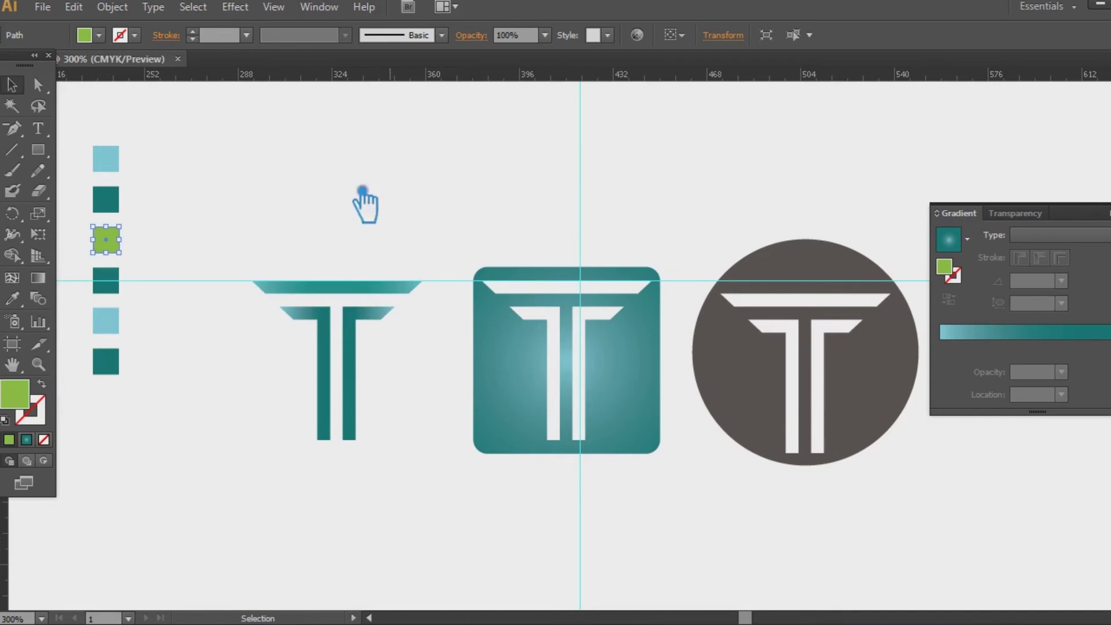
Step: Recolour the dark teal copy to a dark green
left_click(107, 282)
left_click(12, 299)
left_click(106, 239)
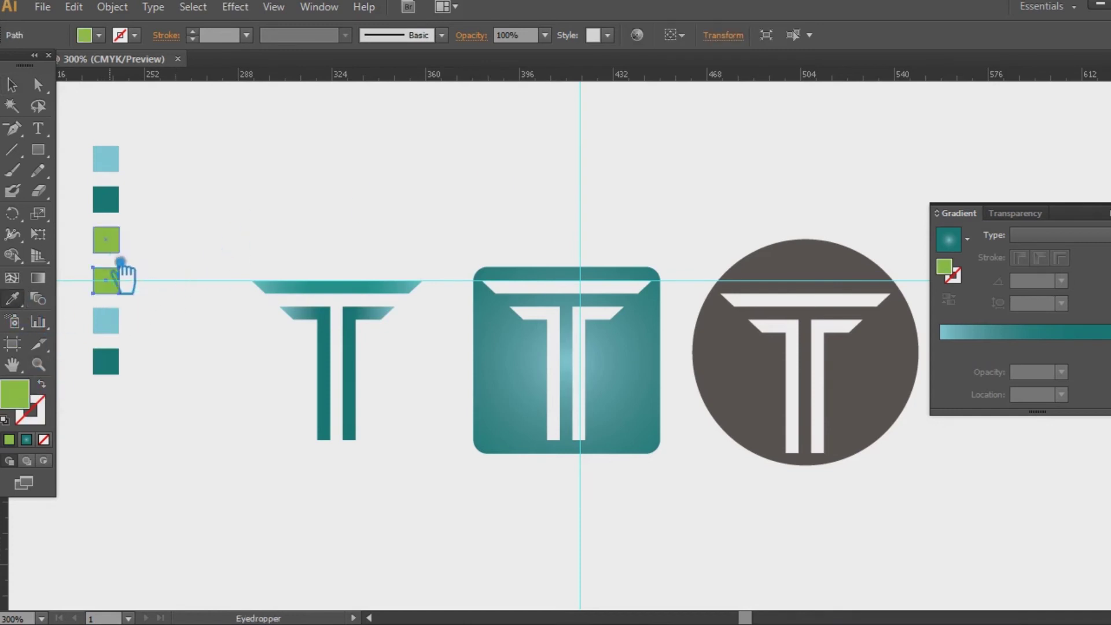
double_click(15, 393)
left_click_drag(296, 240, 284, 286)
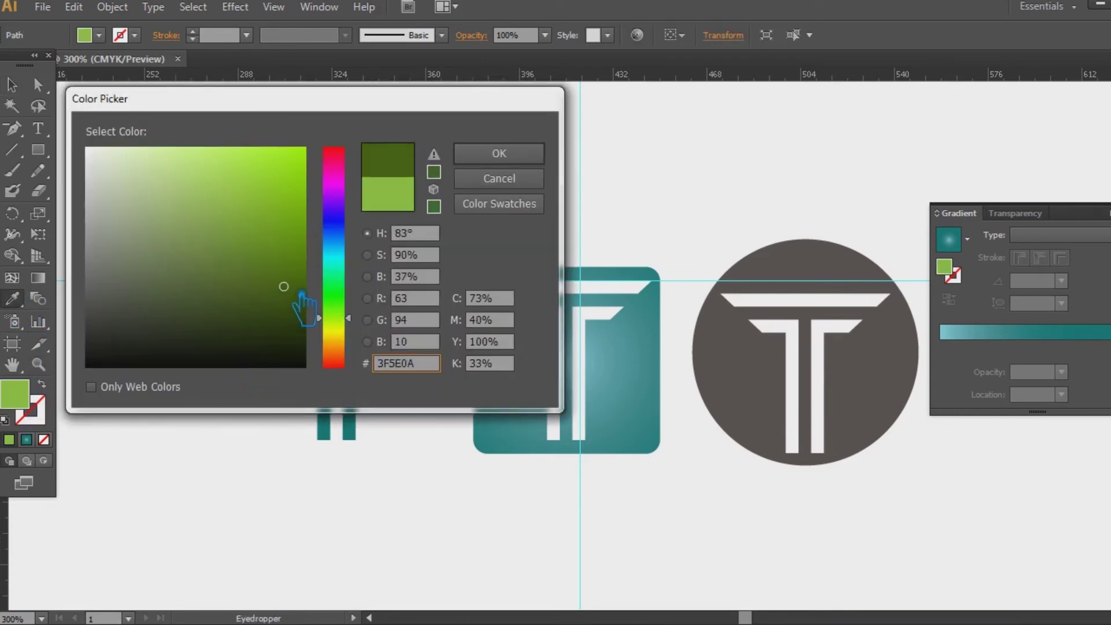
left_click_drag(364, 316, 301, 315)
left_click(501, 162)
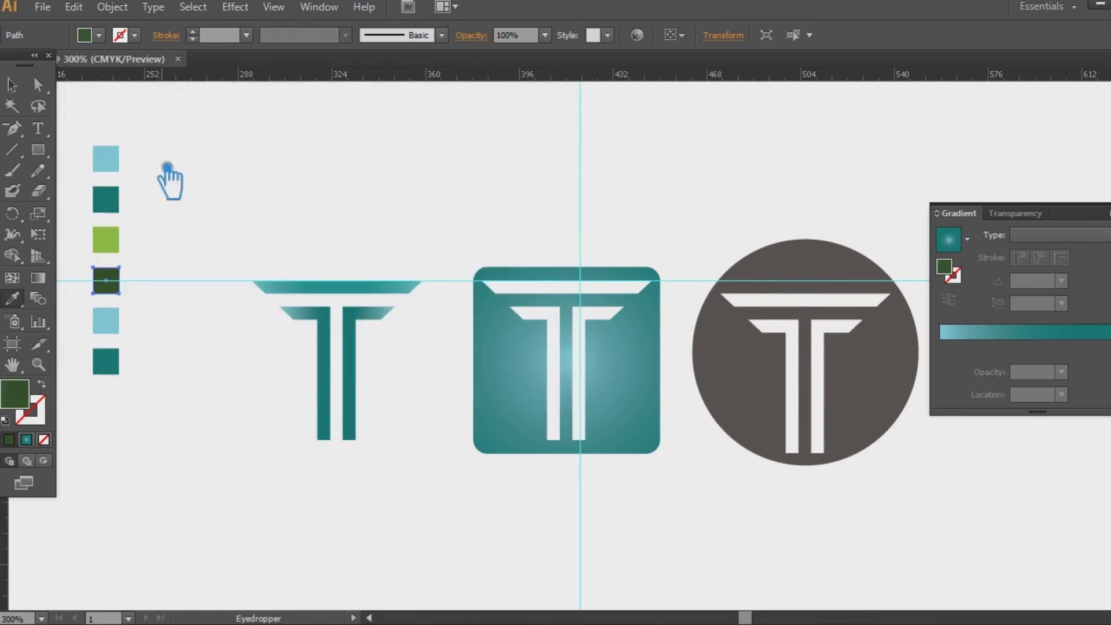
double_click(15, 394)
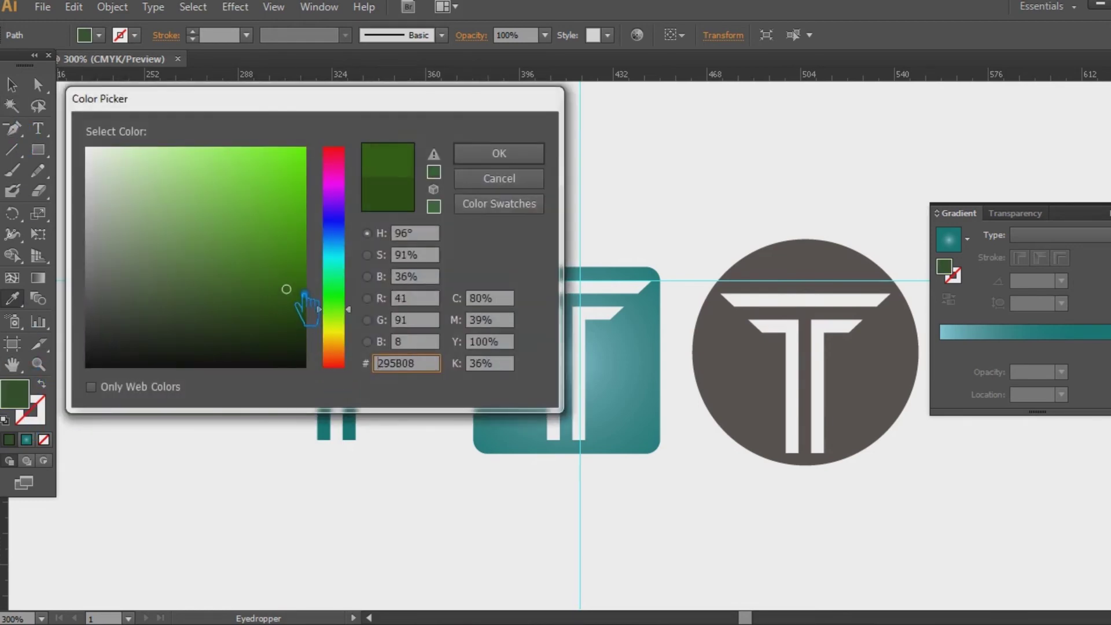
left_click(499, 178)
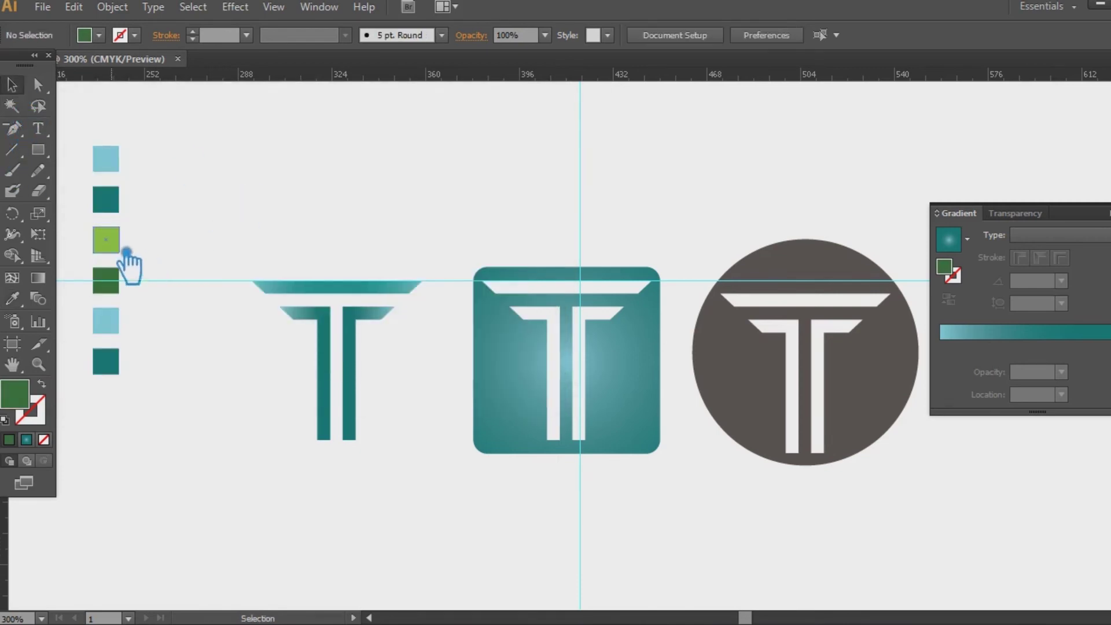
Step: Set the light green square's fill to vivid A2FF00
left_click(106, 240)
double_click(17, 397)
left_click_drag(188, 249, 362, 138)
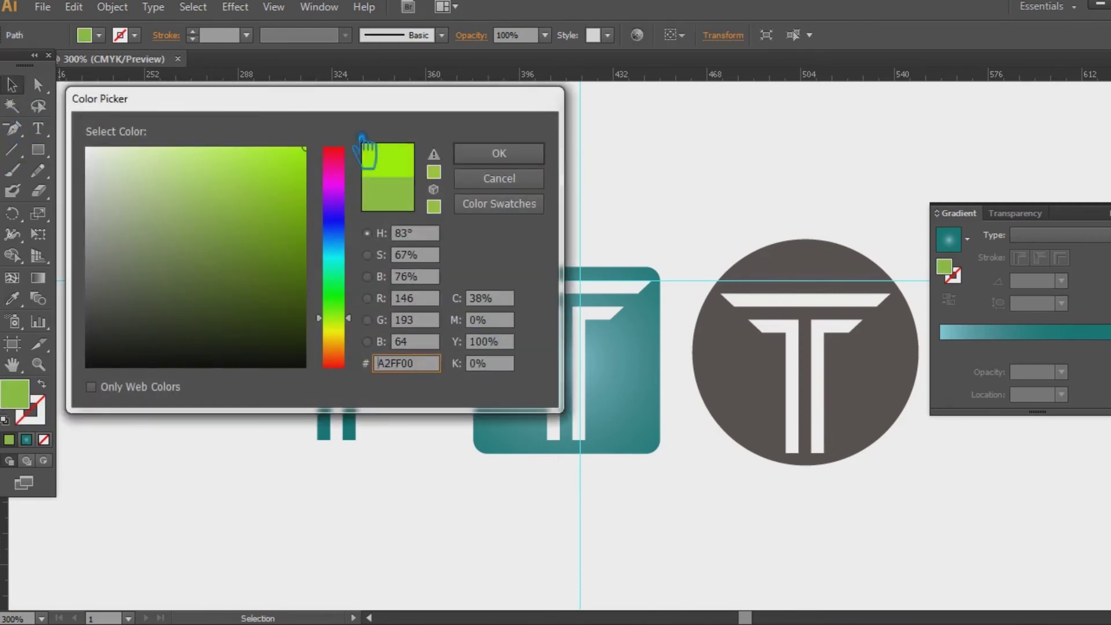
left_click_drag(362, 180, 341, 155)
left_click(524, 153)
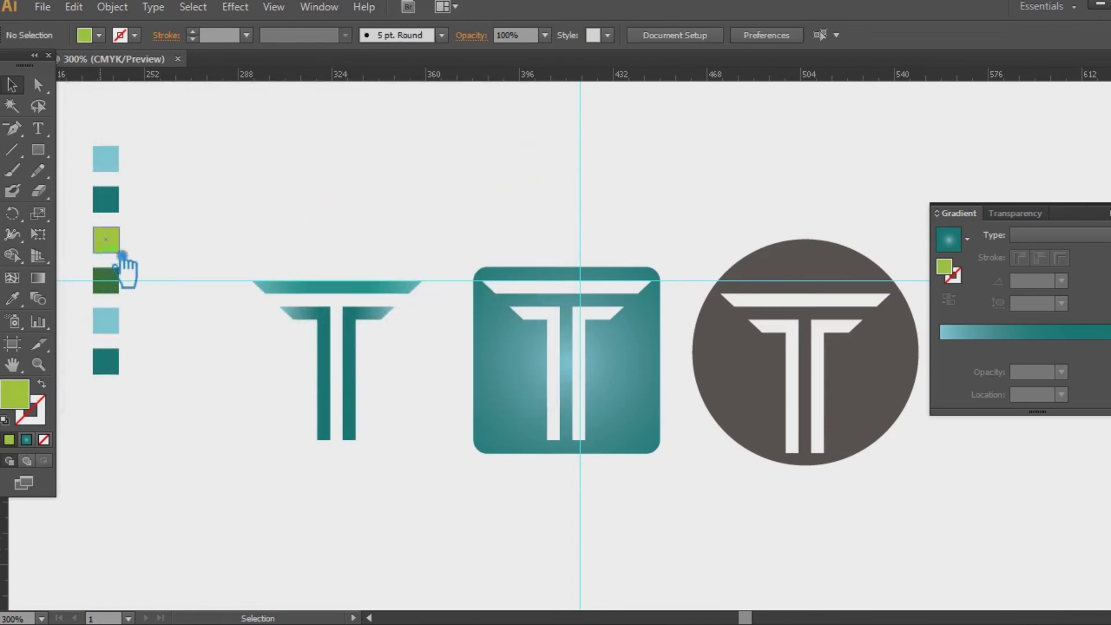
double_click(19, 403)
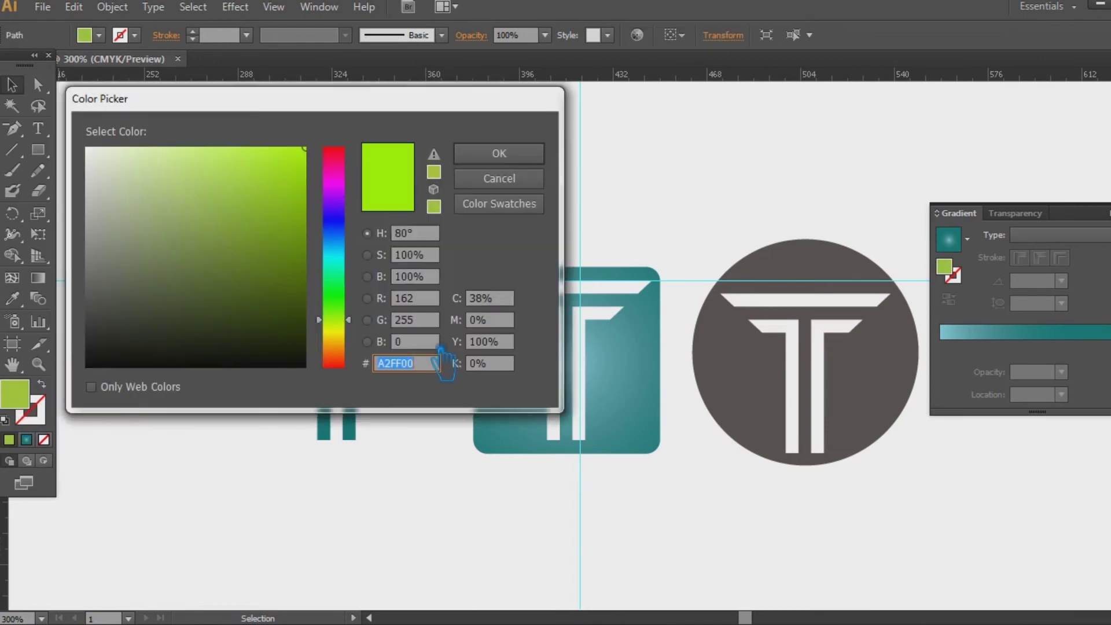
left_click(503, 156)
Step: Set the rounded square's gradient centre stop to A2FF00
left_click(655, 385)
double_click(944, 267)
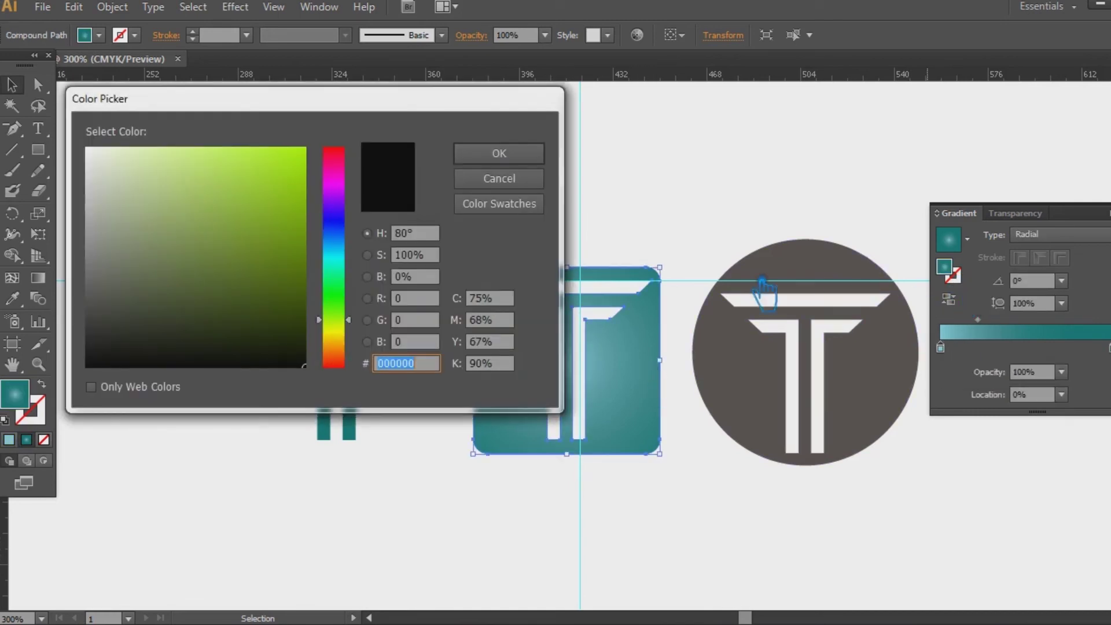
type("A2FF00")
left_click(499, 152)
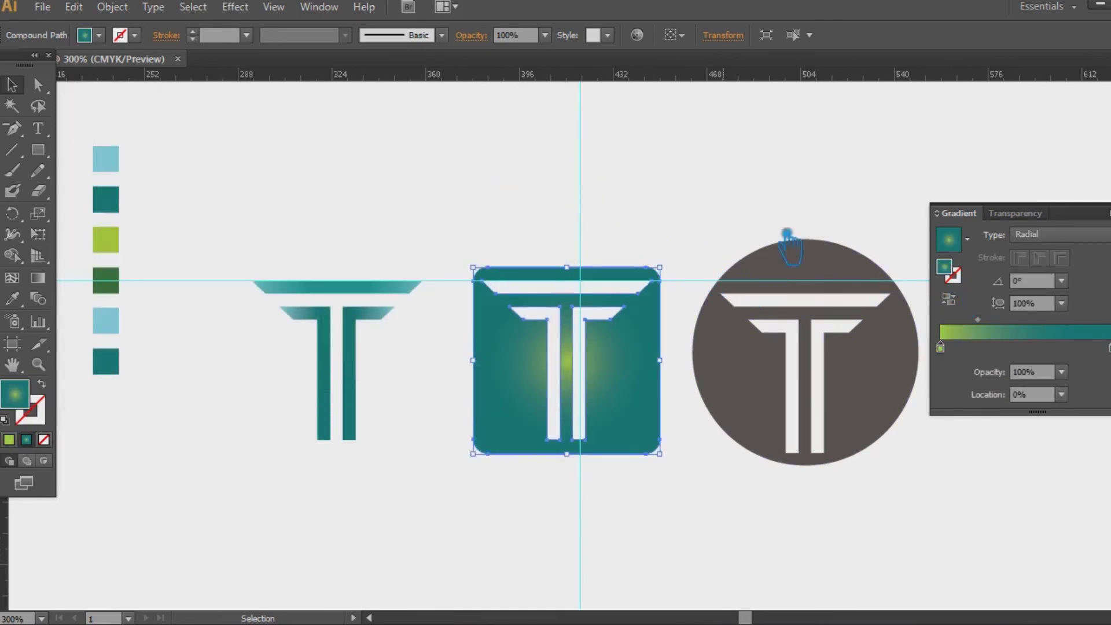
Step: Rework the dark green sample square's colour, shifting its hue toward green
left_click(107, 282)
double_click(32, 407)
left_click(432, 342)
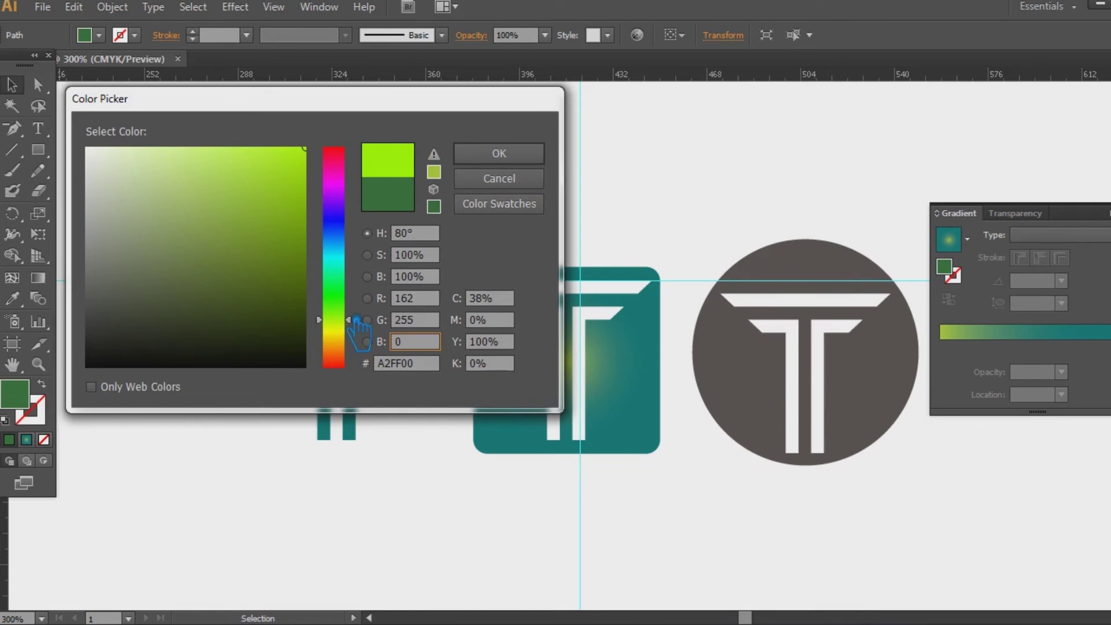
left_click_drag(347, 319, 348, 311)
mouse_move(297, 276)
left_mouse_down()
mouse_move(296, 298)
mouse_move(327, 316)
left_mouse_up()
left_click(492, 154)
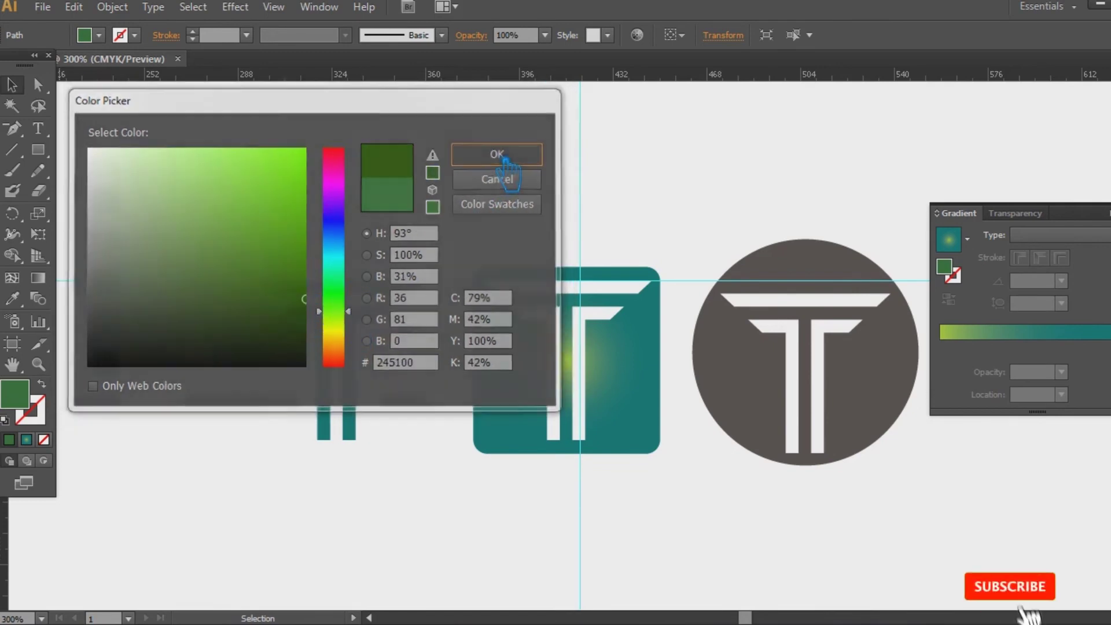
Step: Brighten the dark green sample slightly and check its value
double_click(15, 394)
left_click_drag(301, 299, 303, 273)
left_click_drag(328, 312, 327, 308)
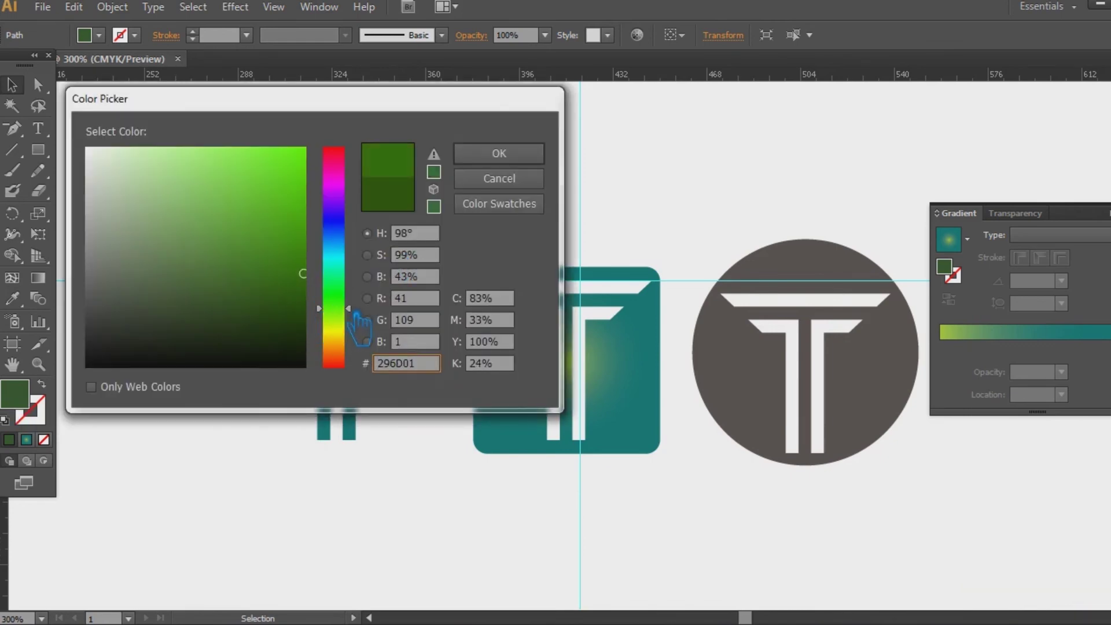
left_click(499, 153)
double_click(26, 406)
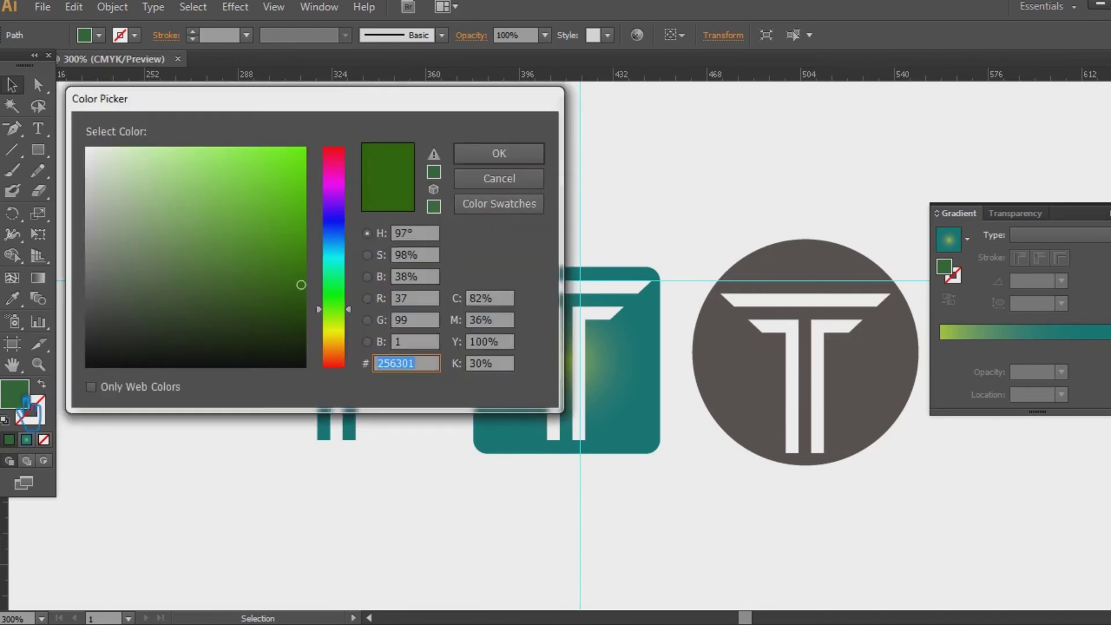
left_click(489, 179)
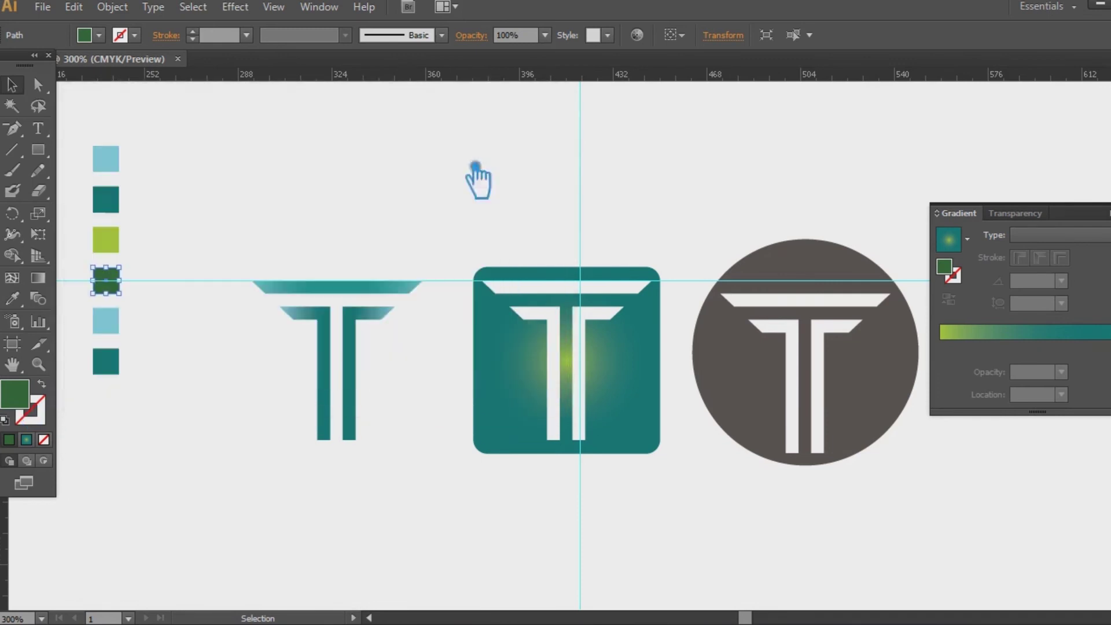
Step: Make the square's outer gradient stop dark green and stretch the radial gradient outward
left_click(657, 398)
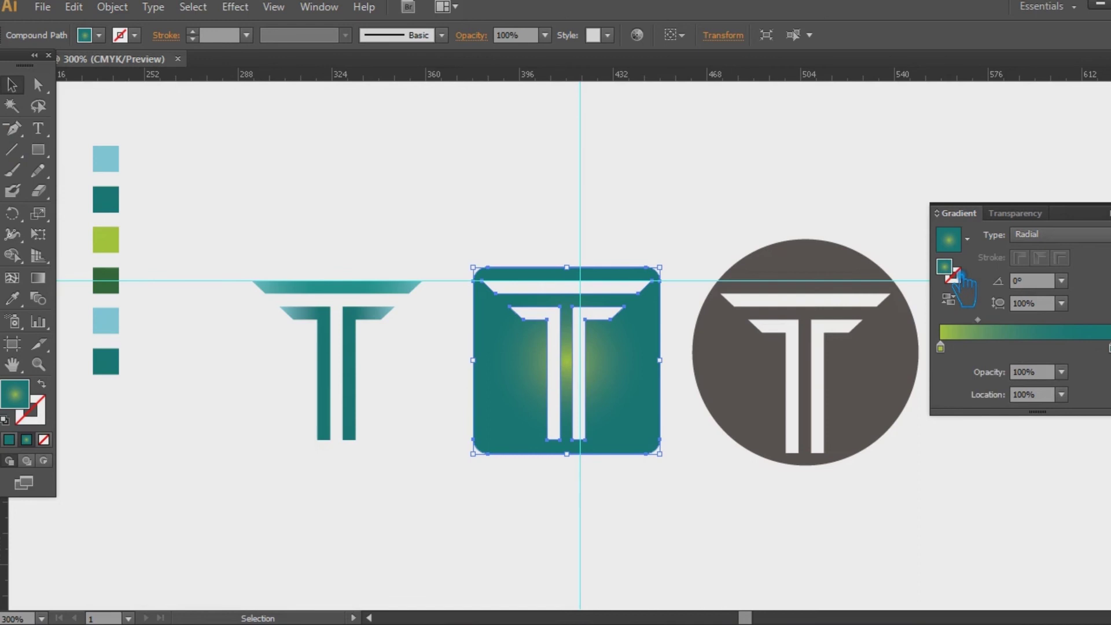
double_click(953, 276)
left_click(499, 154)
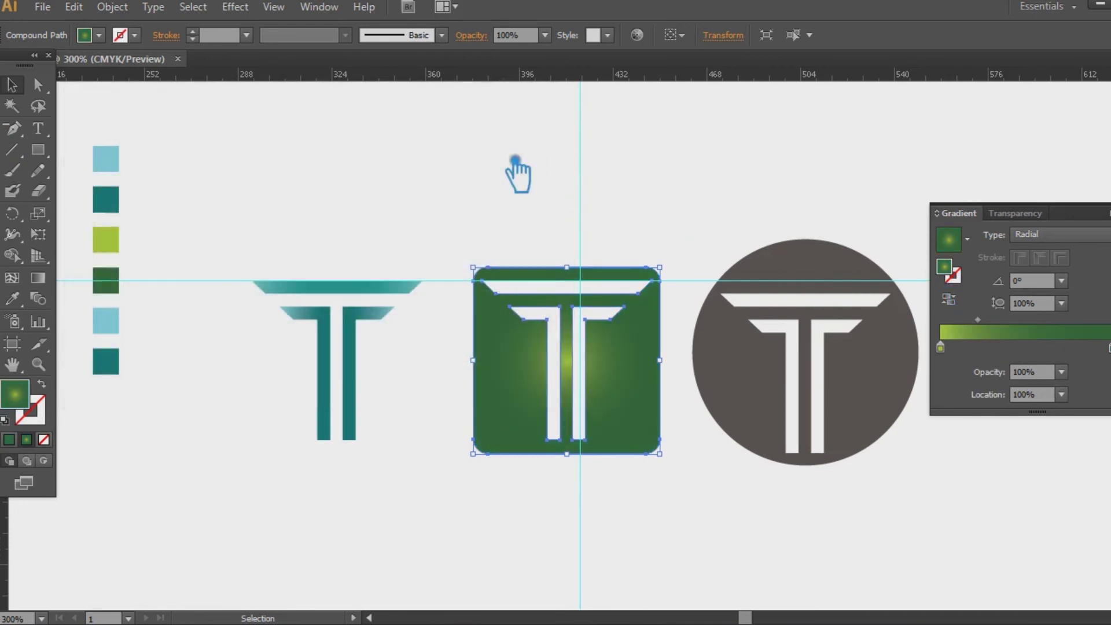
left_click(38, 278)
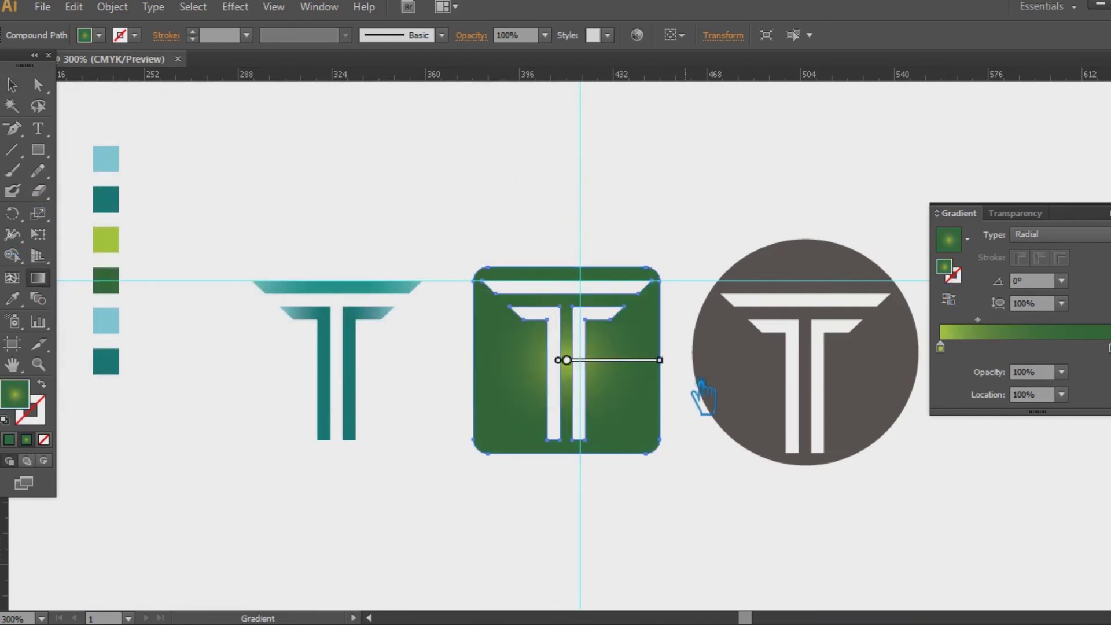
left_click_drag(676, 369, 726, 367)
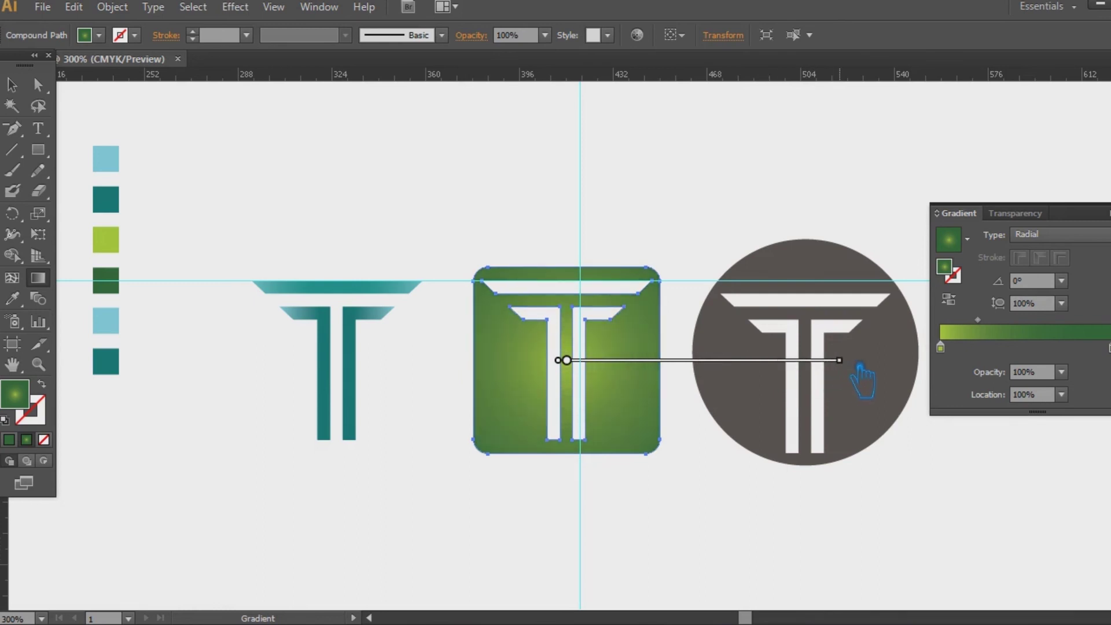
left_click(11, 84)
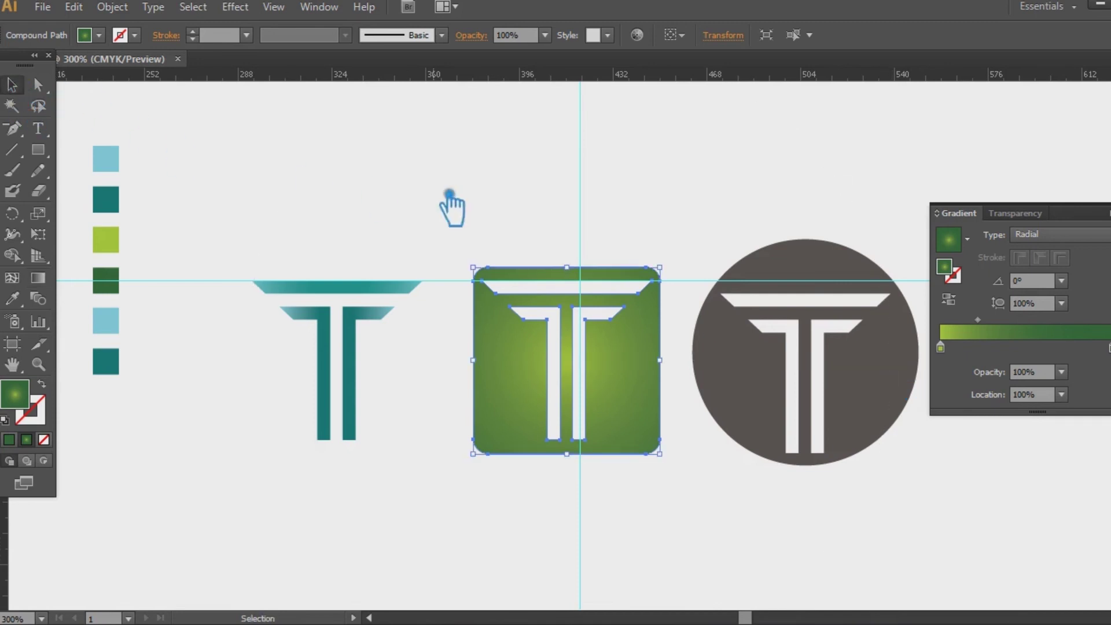
Step: Pan to bring all three logos into view and select the dark circle
left_click(449, 210)
left_click_drag(760, 527, 650, 529)
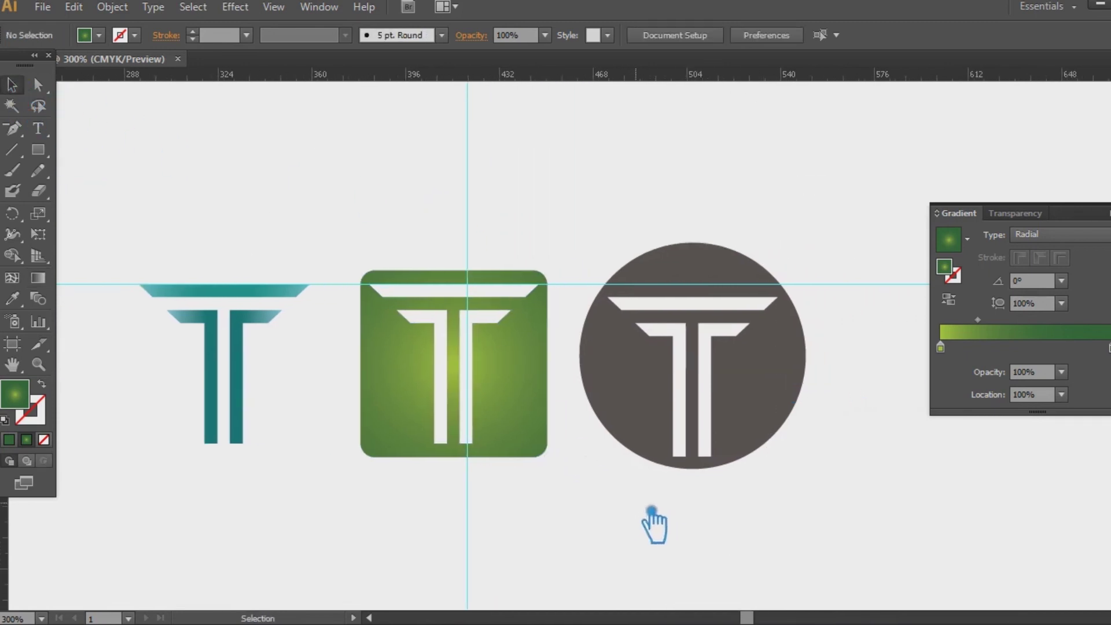
left_click(645, 405)
Step: Eyedropper the left T's teal gradient onto the circle and make it radial
left_click(14, 299)
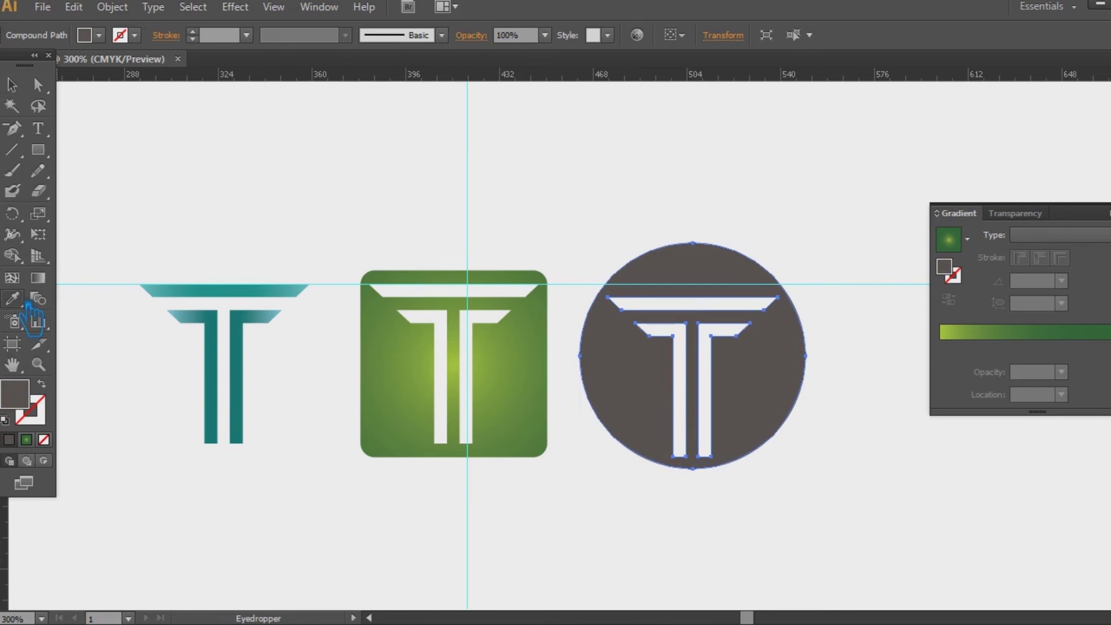
left_click(214, 339)
left_click(1076, 234)
left_click(1065, 270)
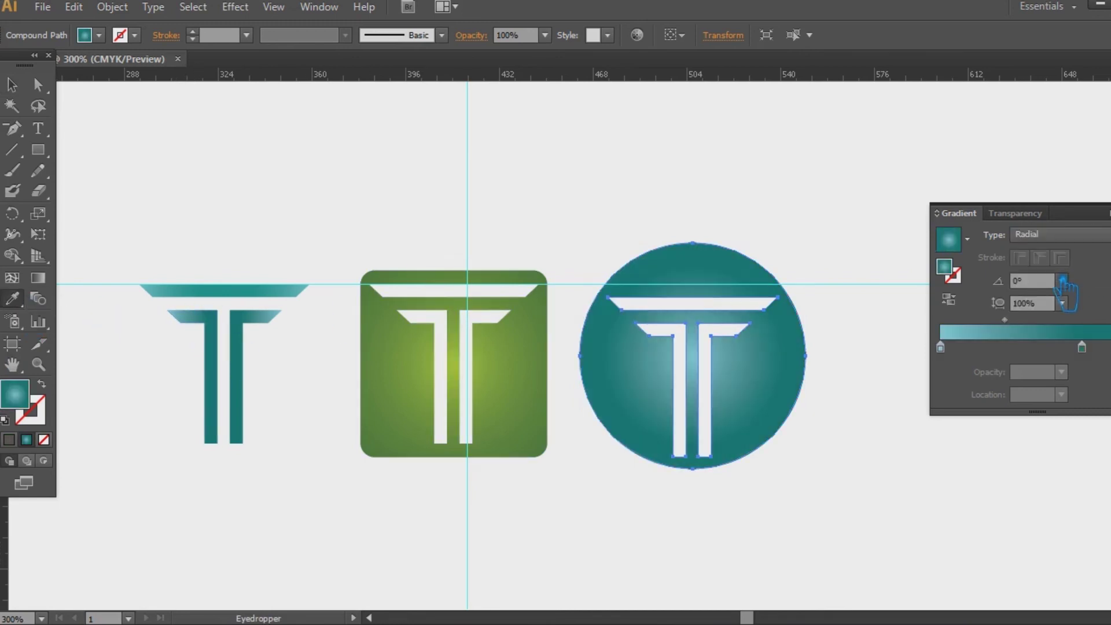
Step: Widen the circle's radial gradient and move a teal stop inward
left_click(38, 278)
left_click_drag(820, 366, 889, 365)
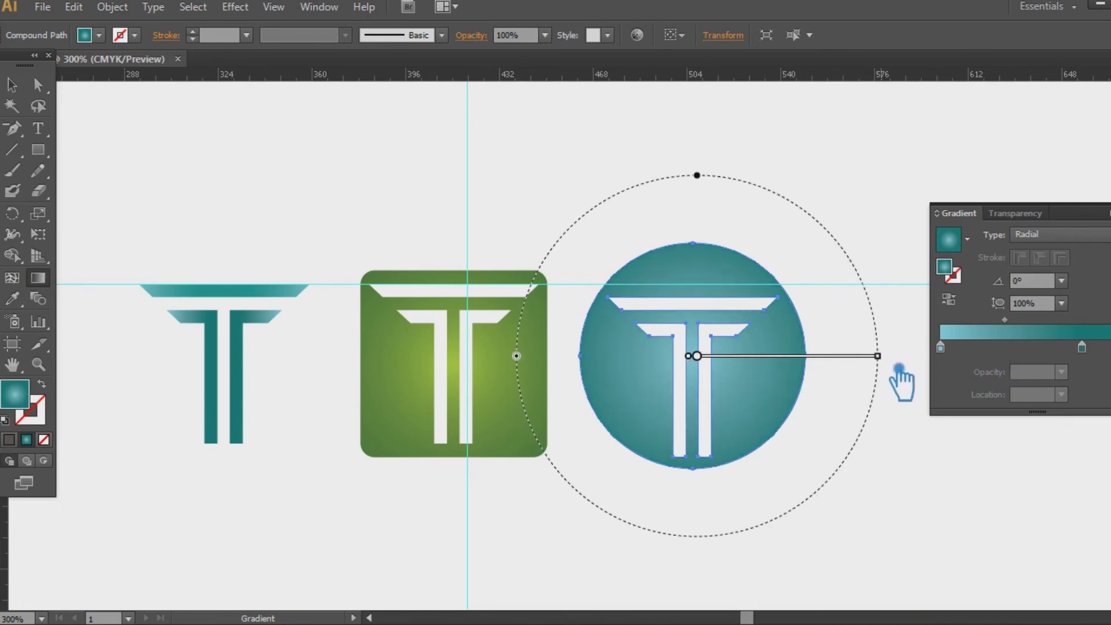
key("v")
key("g")
mouse_move(781, 356)
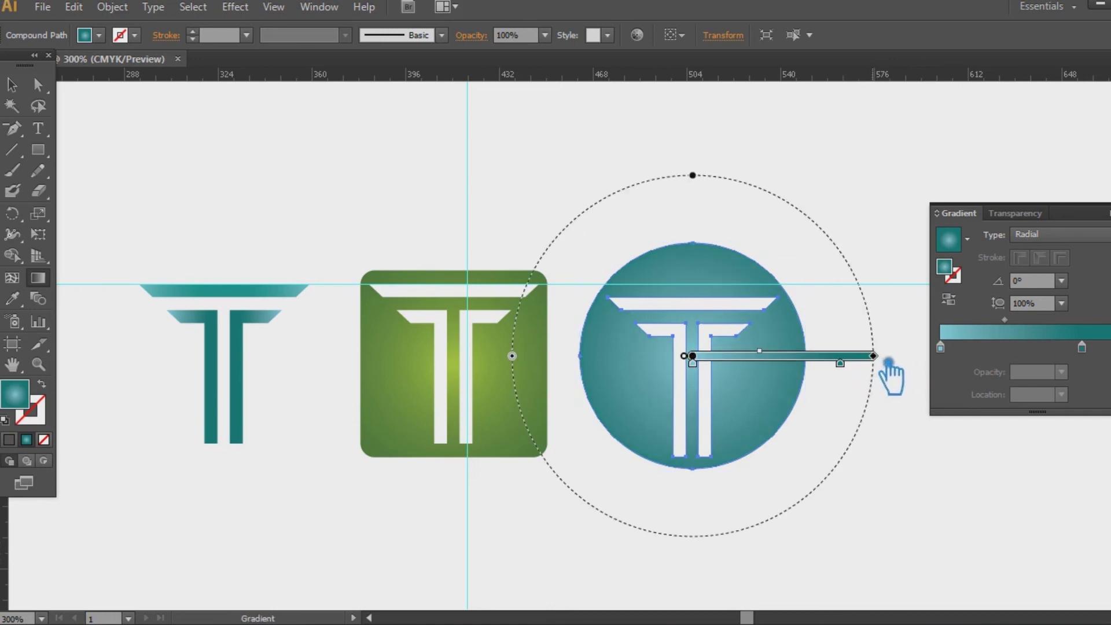
left_click_drag(890, 366, 922, 363)
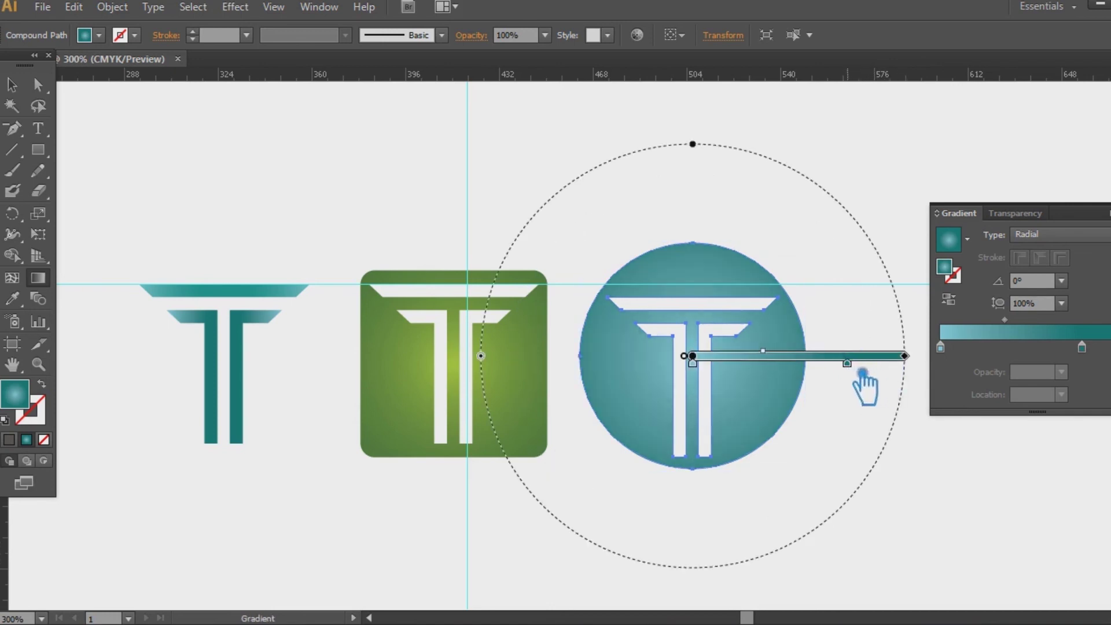
left_click_drag(861, 372, 829, 372)
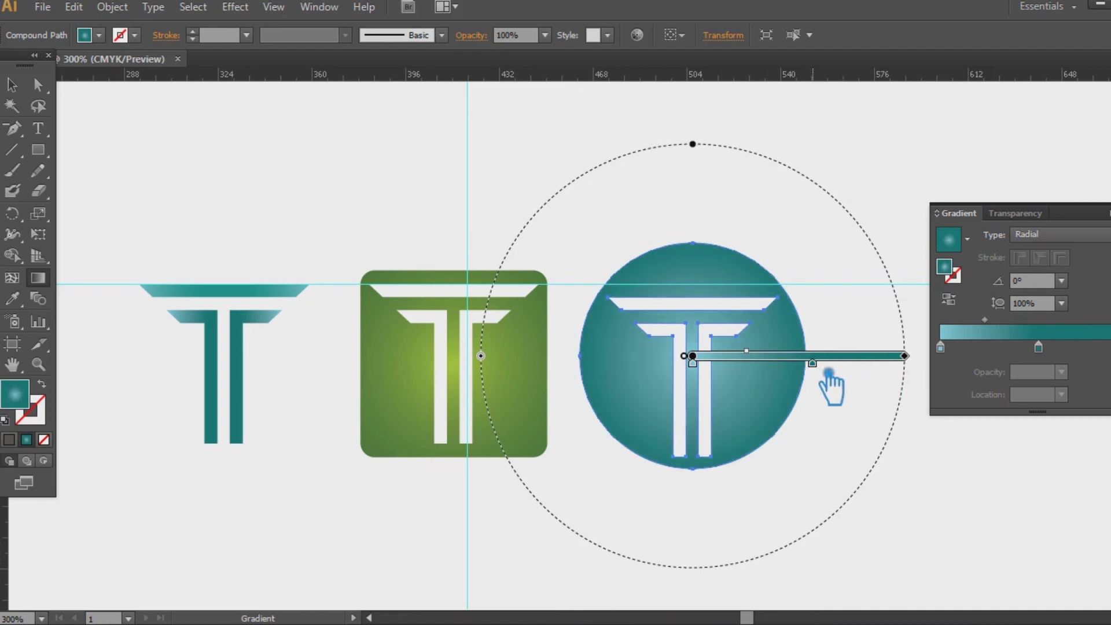
key("ctrl+F9")
key("v")
Step: Move the green square's gradient stop inward to deepen it, then hide the guides
key("g")
key("v")
left_click(496, 365)
key("g")
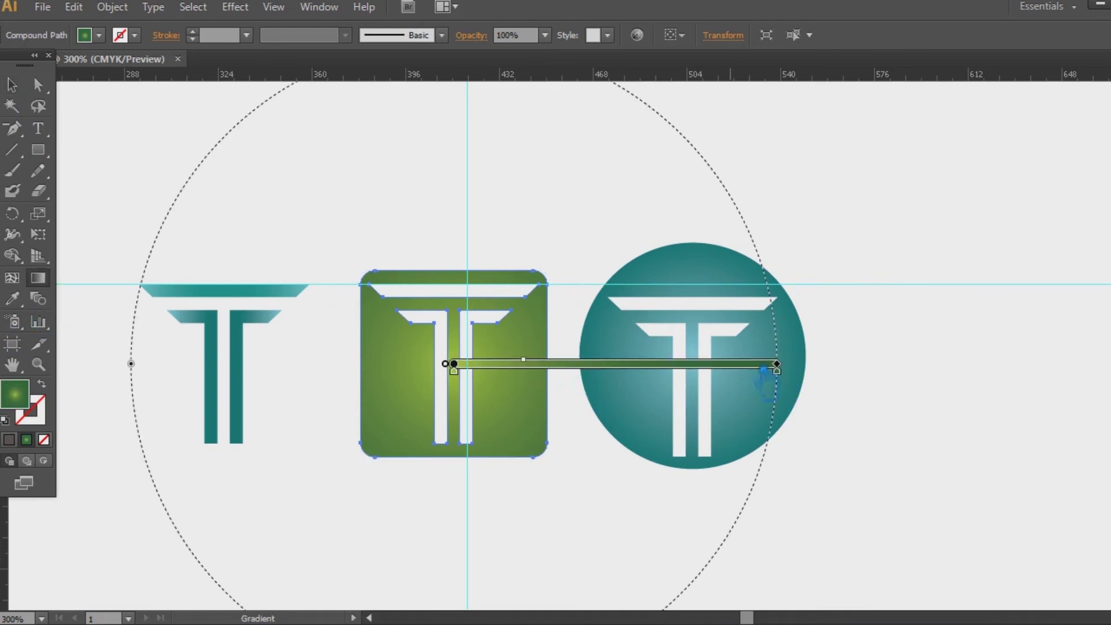
left_click_drag(756, 371, 671, 371)
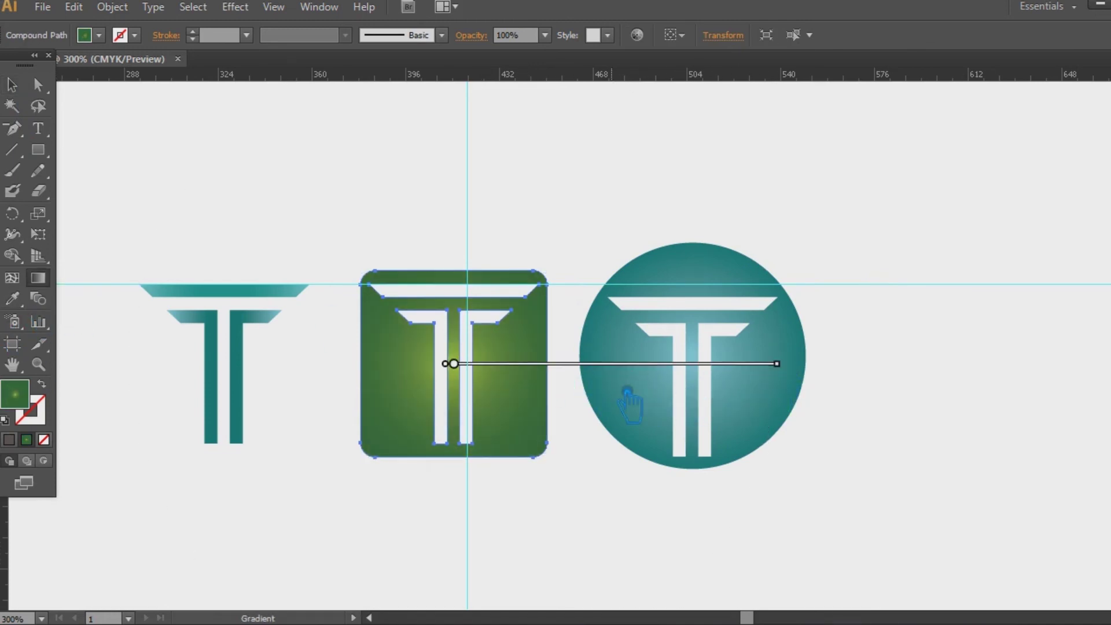
left_click_drag(689, 376, 646, 376)
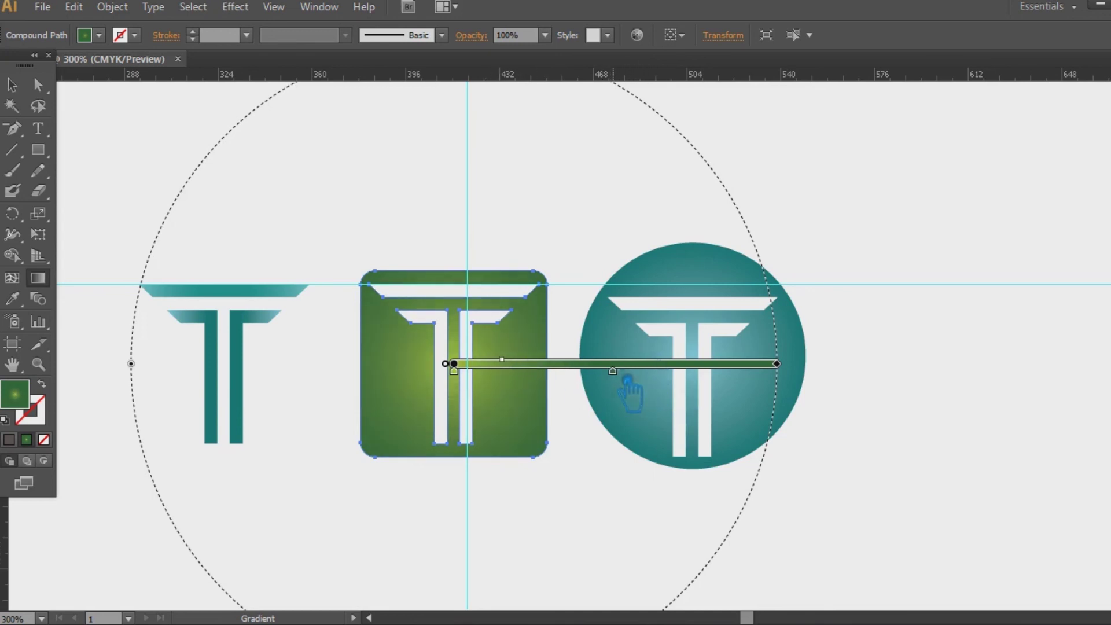
key("v")
left_click(313, 200)
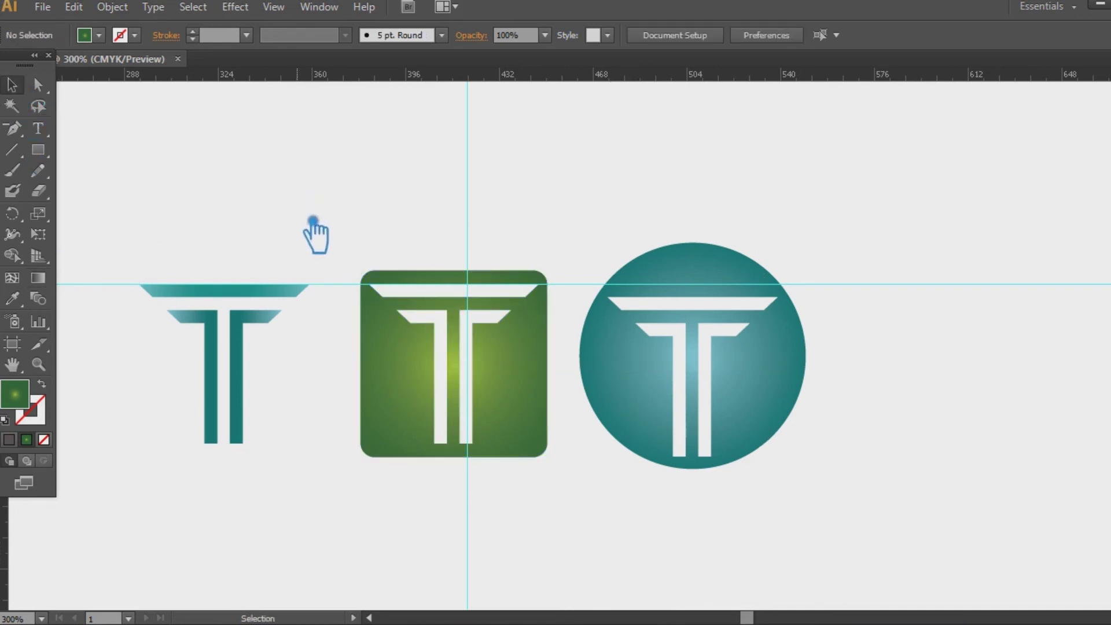
key("ctrl+semicolon")
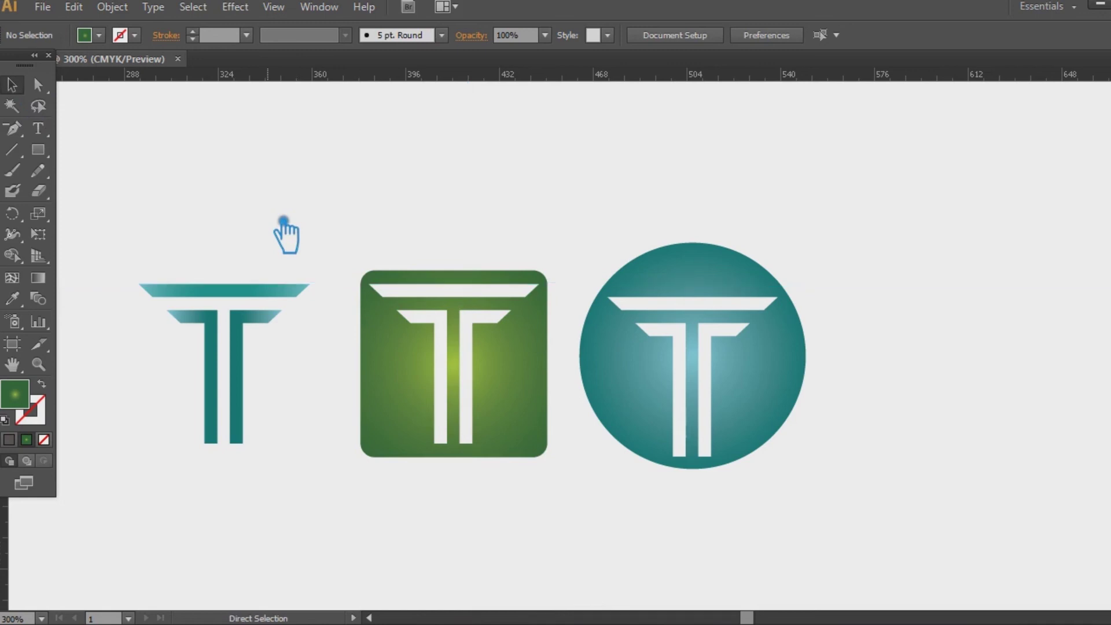
Step: Move the left T right and the circle slightly left, closer to the square
left_click(238, 376)
key("a")
left_click_drag(318, 423, 122, 211)
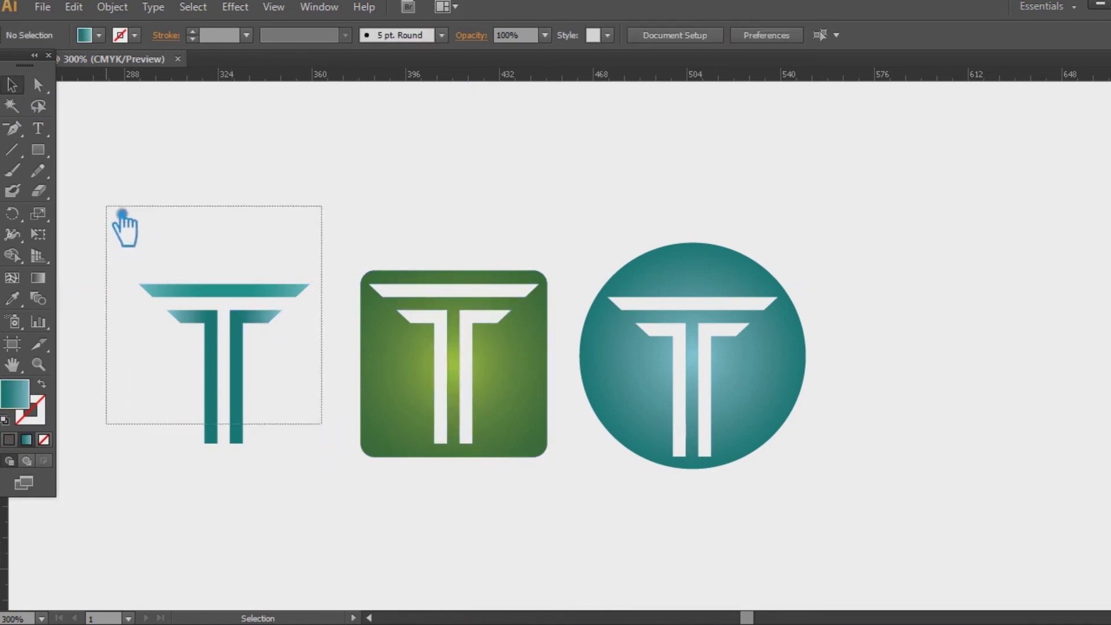
key("v")
left_click(306, 541)
mouse_move(257, 397)
left_mouse_down()
mouse_move(285, 382)
mouse_move(293, 392)
left_mouse_up()
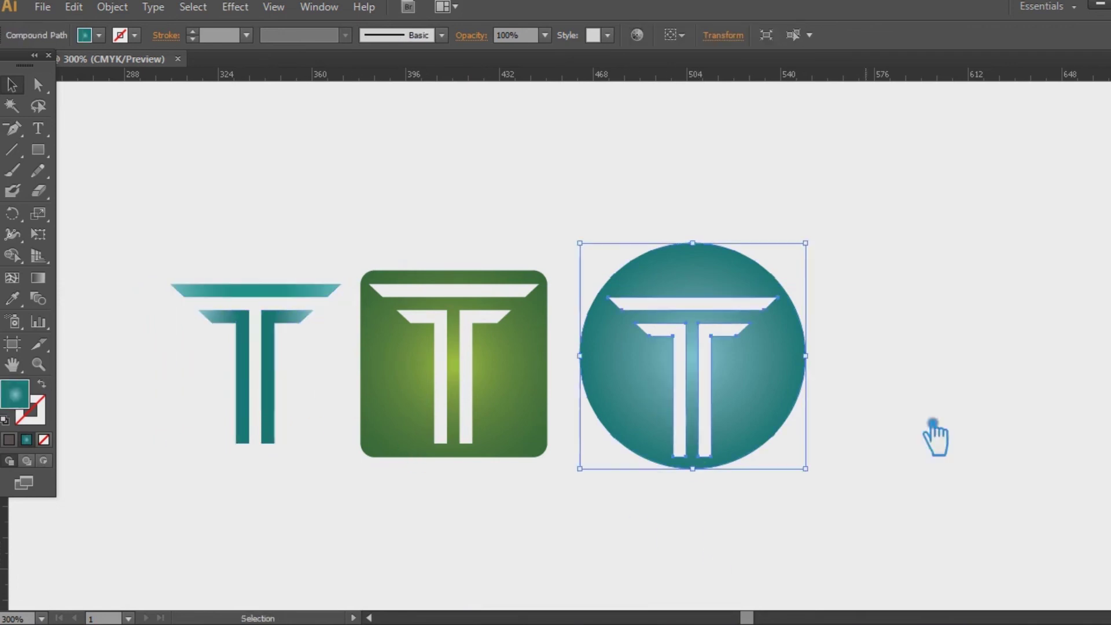
left_click_drag(618, 361, 606, 362)
mouse_move(857, 451)
left_mouse_down()
mouse_move(330, 322)
mouse_move(360, 205)
left_mouse_up()
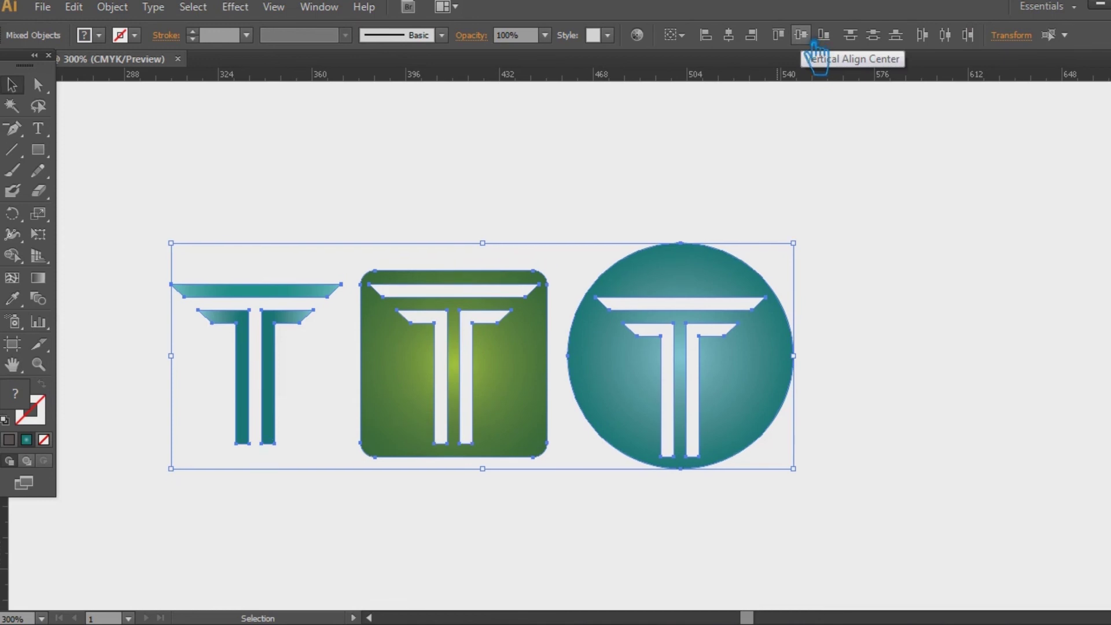
left_click(903, 223)
Step: Raise the circle onto the horizontal guide, hide guides, and zoom in on the three logos
key("ctrl+semicolon")
left_click(758, 373)
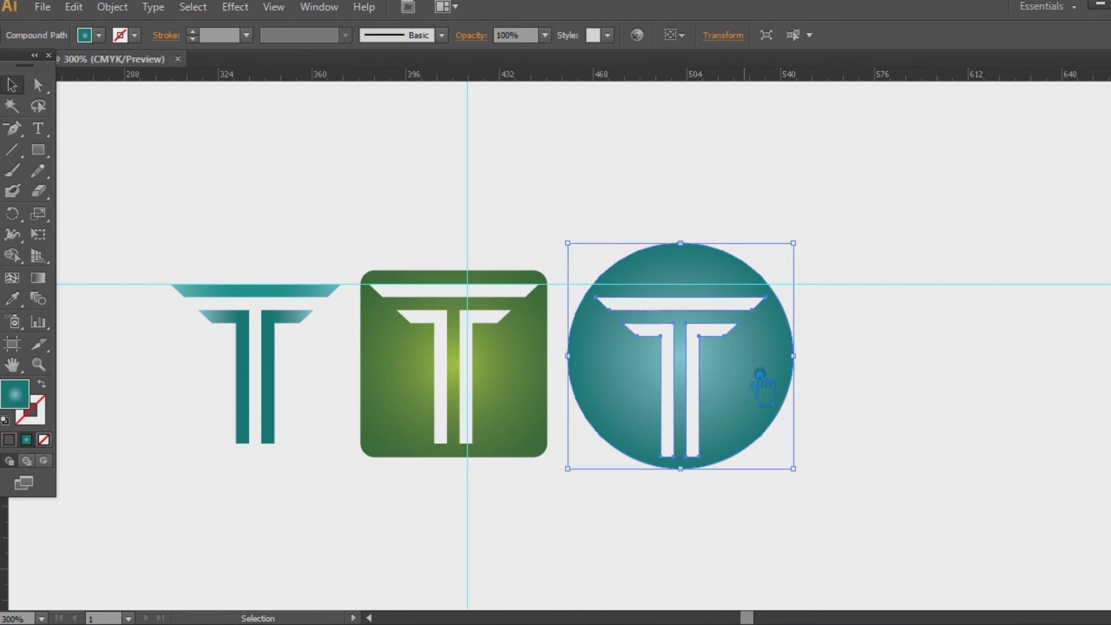
key("Up")
key("Up")
key("Up")
key("Up")
key("Up")
left_click(900, 350)
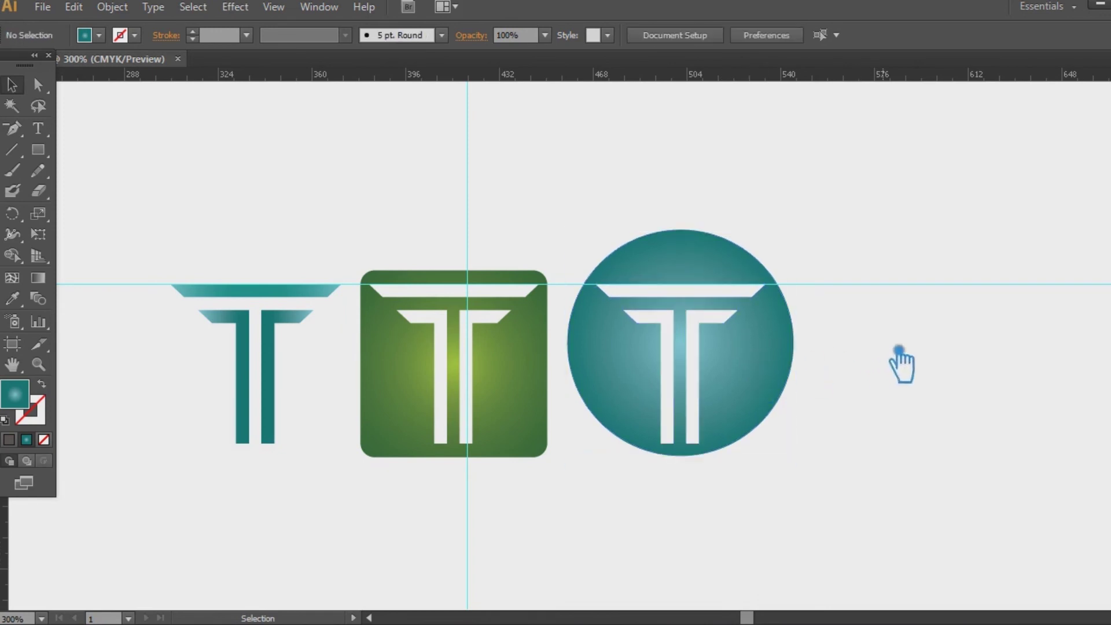
key("ctrl+semicolon")
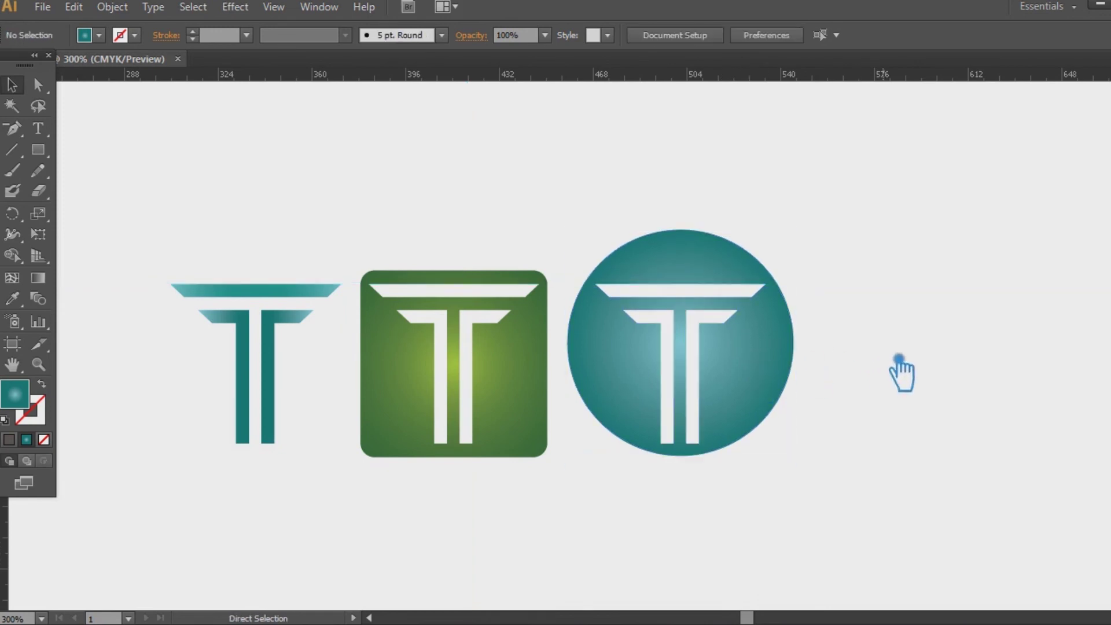
key("z")
mouse_move(146, 255)
left_mouse_down()
mouse_move(458, 421)
mouse_move(801, 496)
left_mouse_up()
key("ctrl+minus")
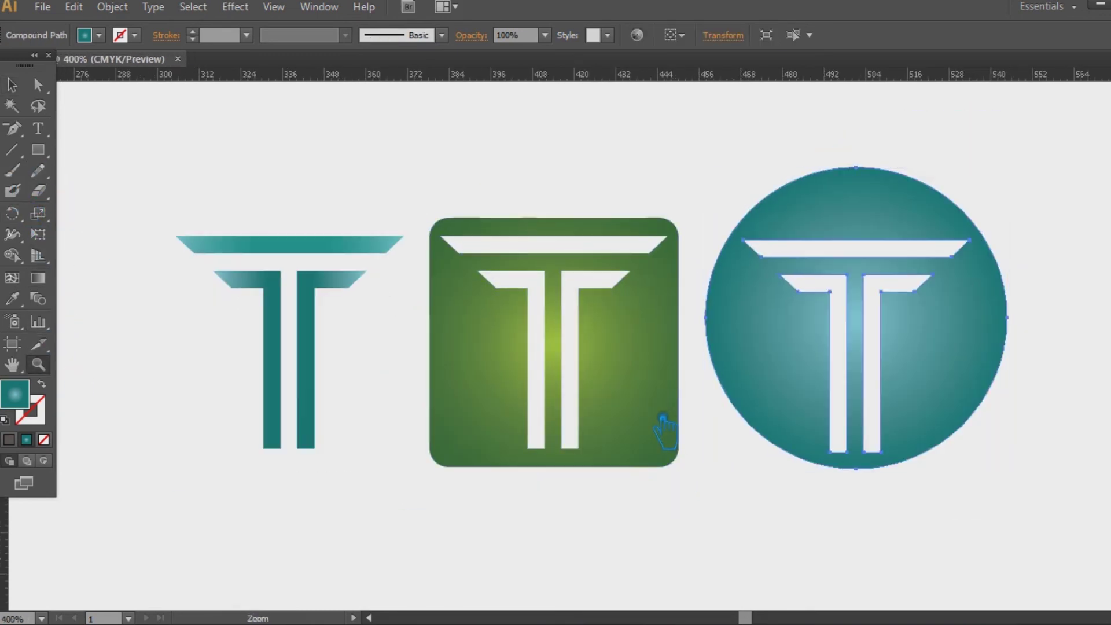
mouse_move(125, 126)
left_mouse_down()
mouse_move(807, 483)
mouse_move(1091, 558)
left_mouse_up()
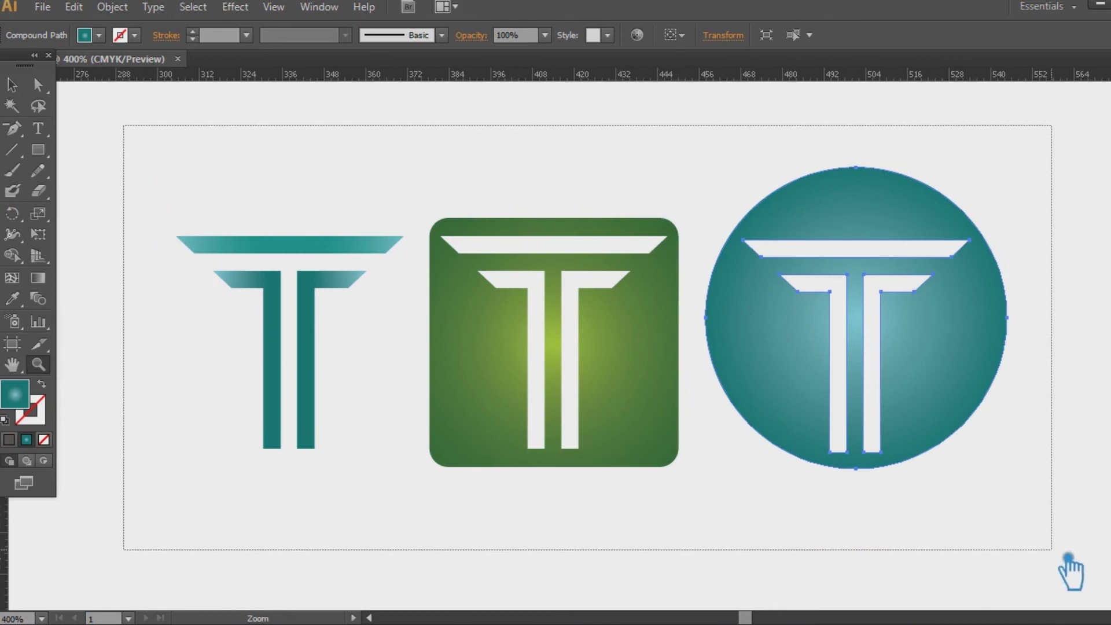